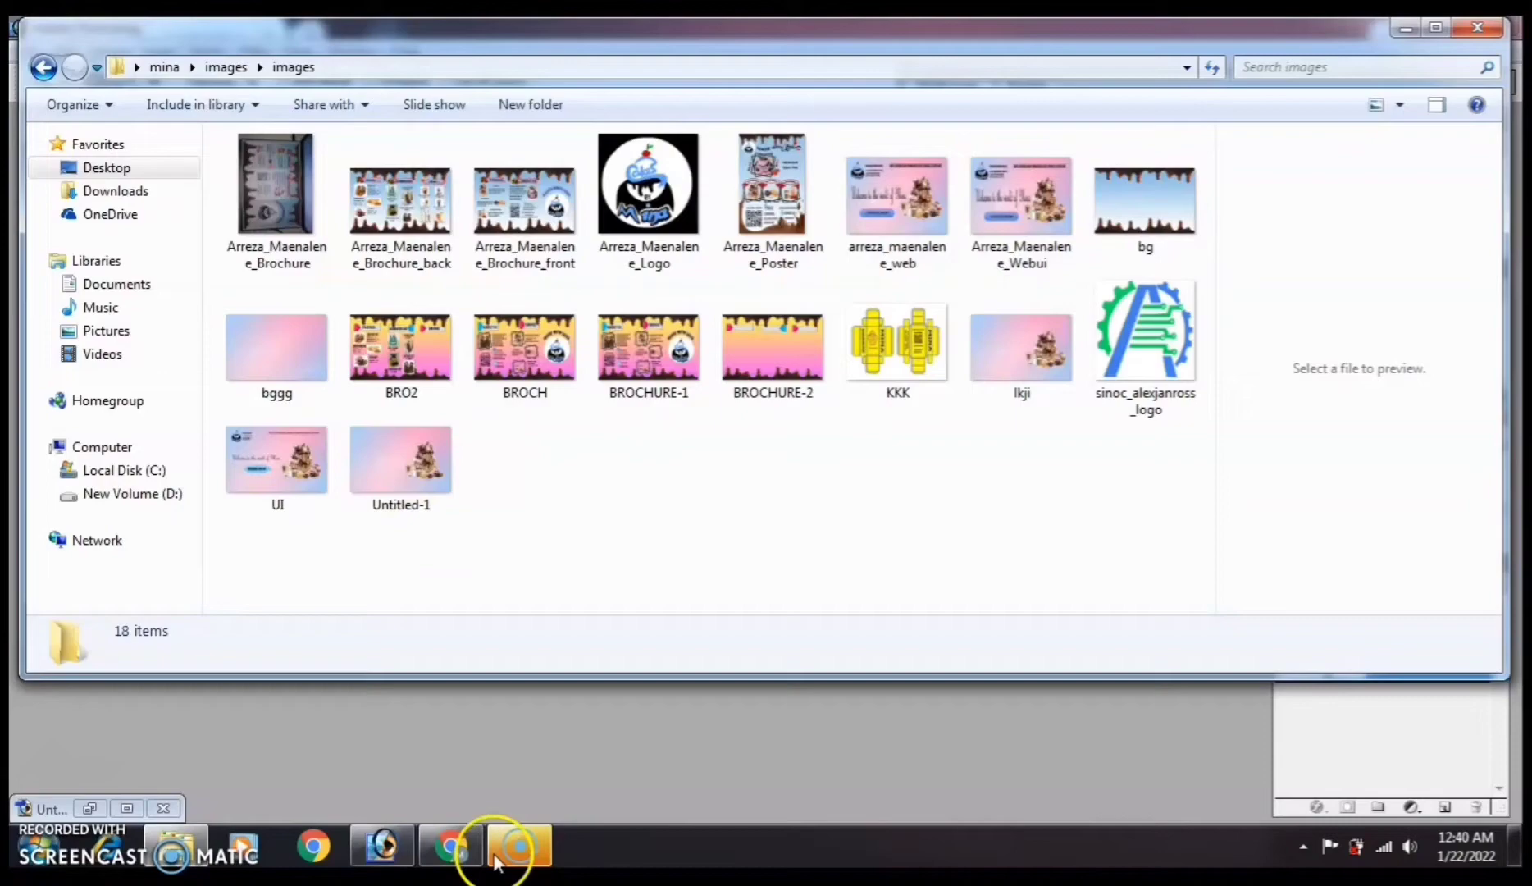
Create a new blank Letter-size 8.5x11 in document at 300 ppi.
mouse_move(504, 845)
click(408, 857)
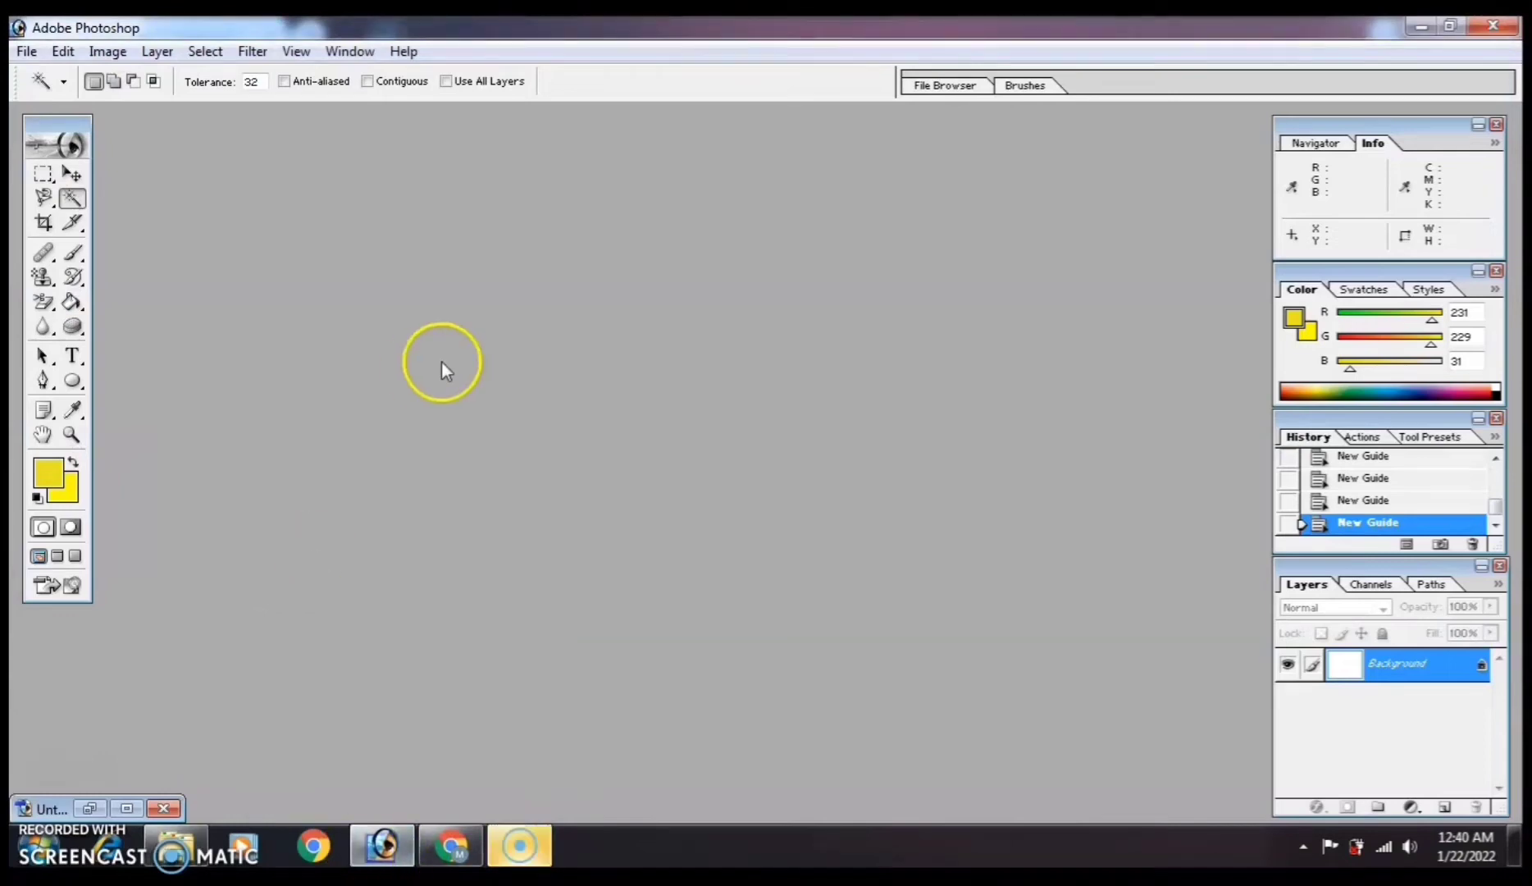
click(26, 51)
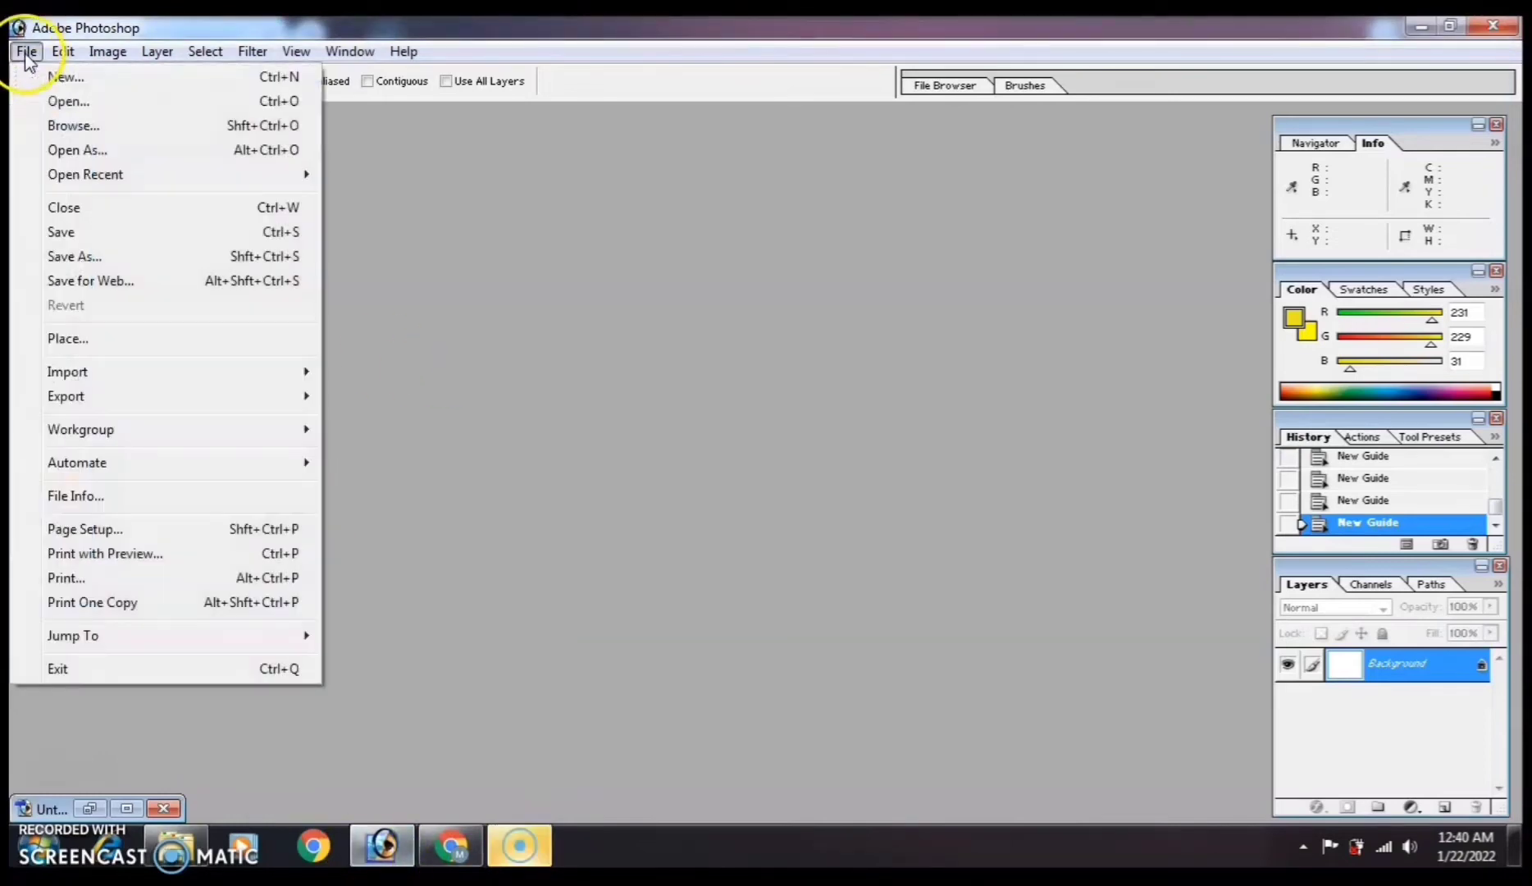
click(90, 80)
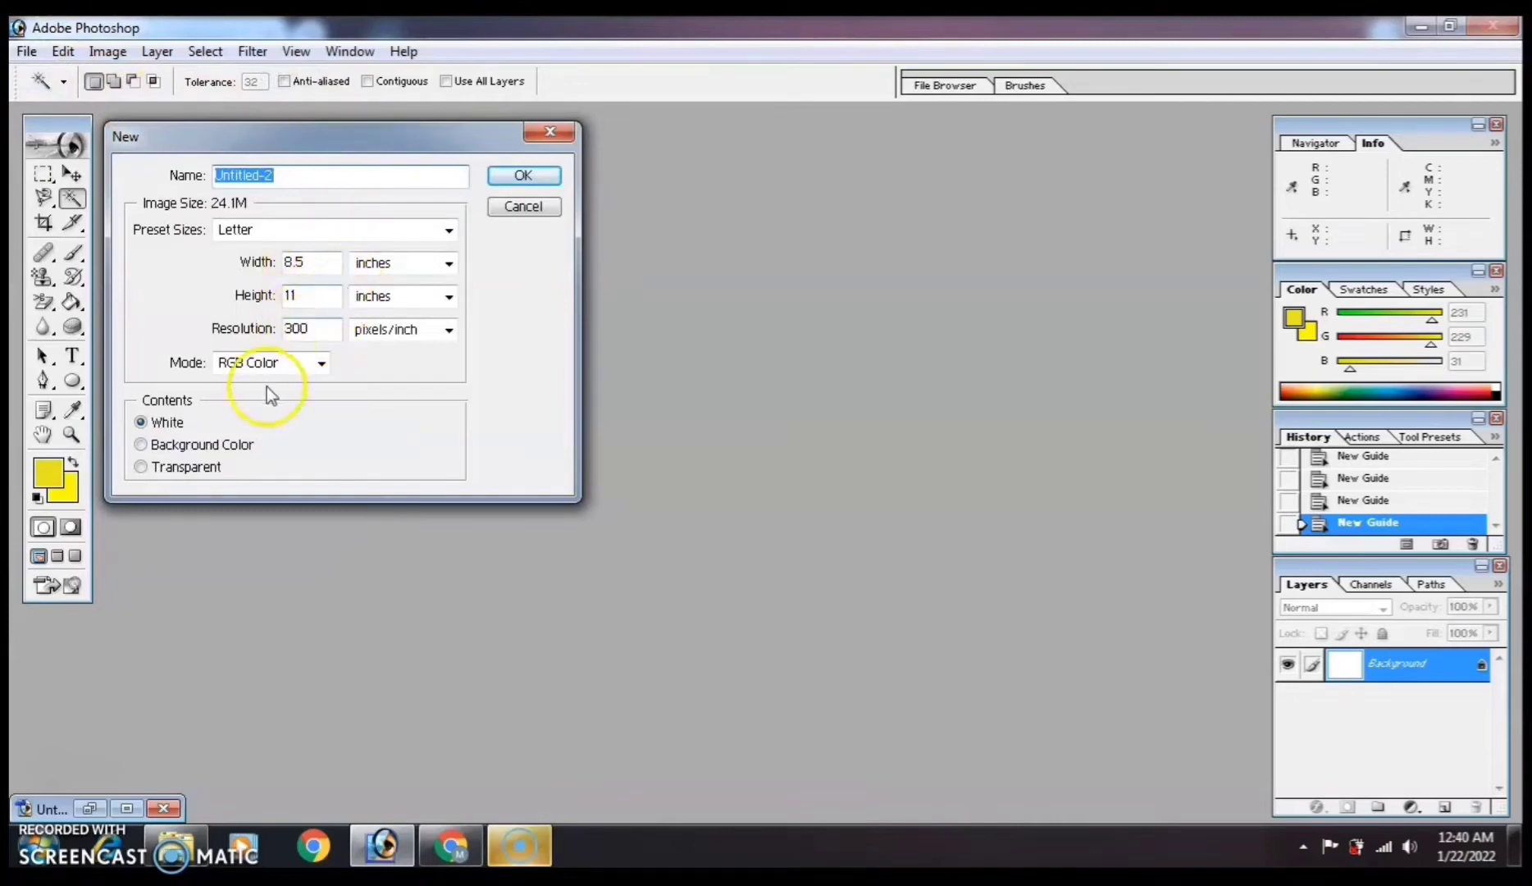
click(523, 175)
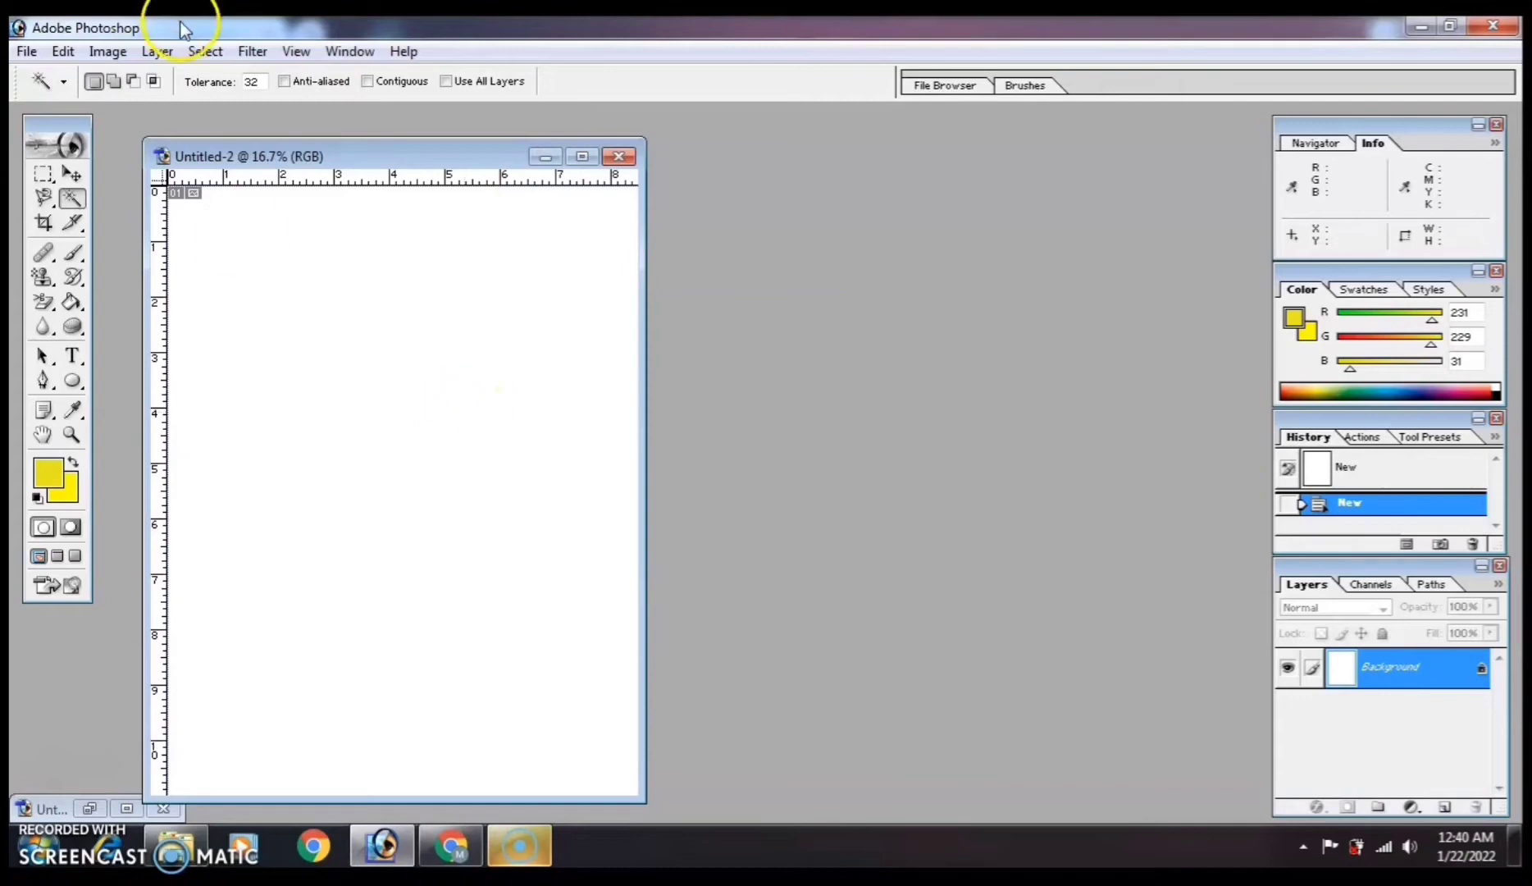
Rotate the canvas 90° clockwise to landscape and enlarge the document window around it.
click(115, 53)
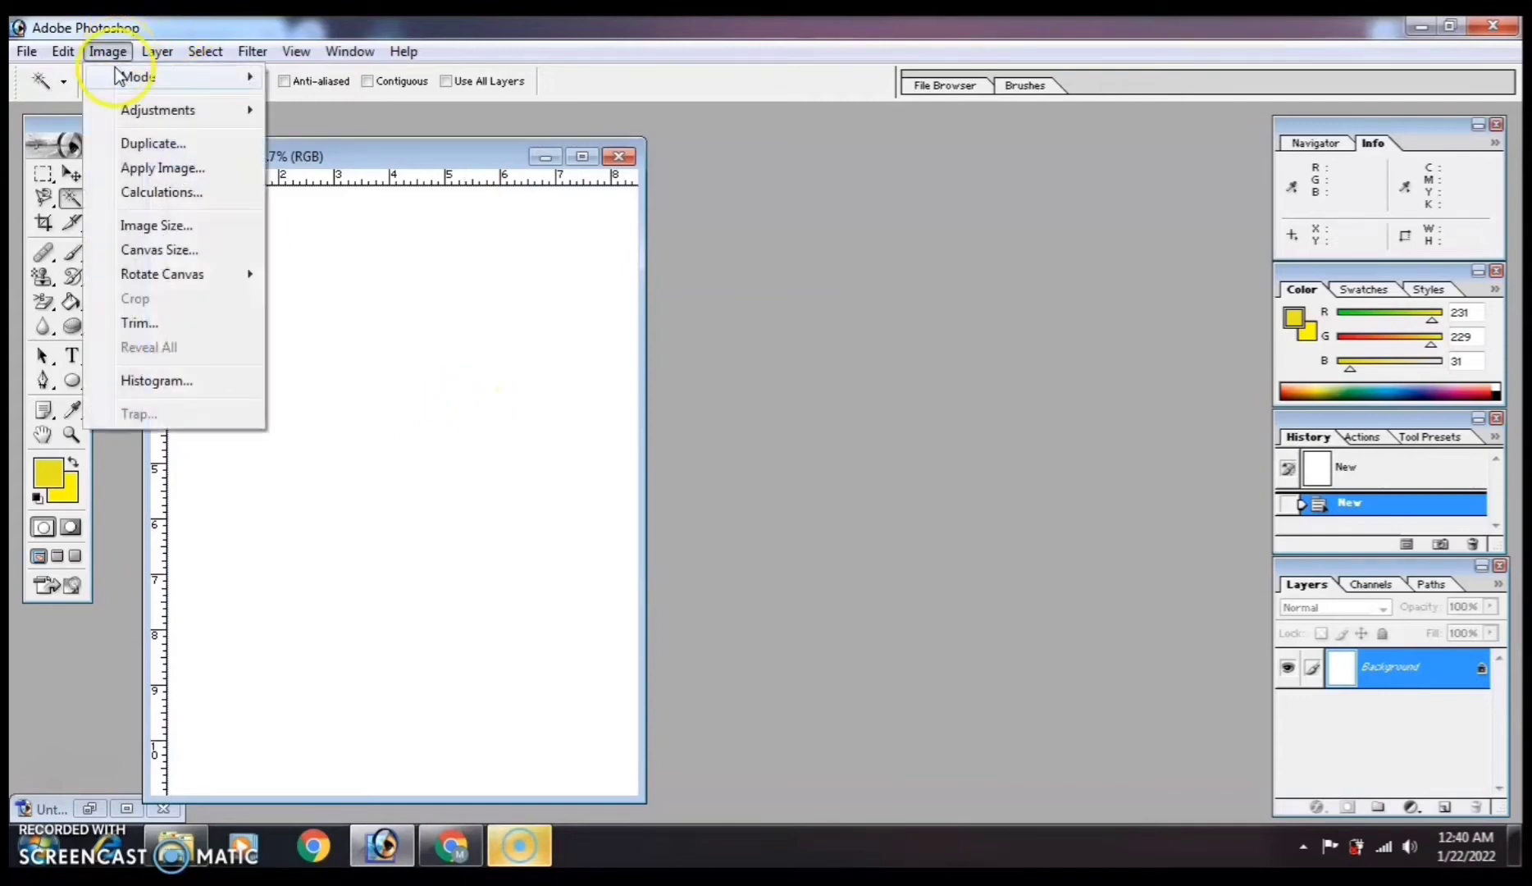
mouse_move(188, 276)
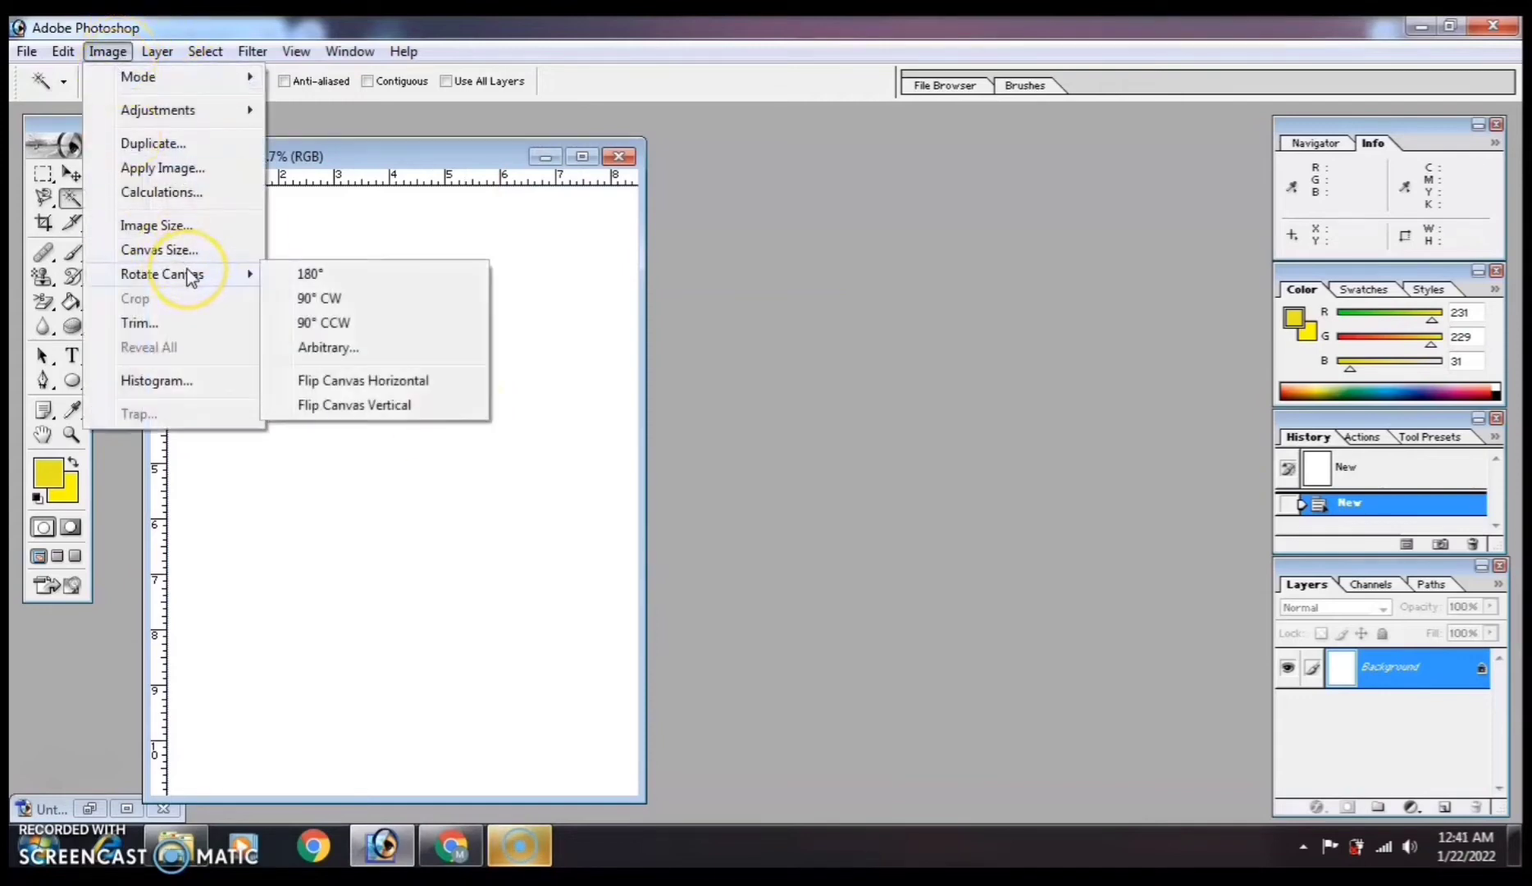
click(358, 297)
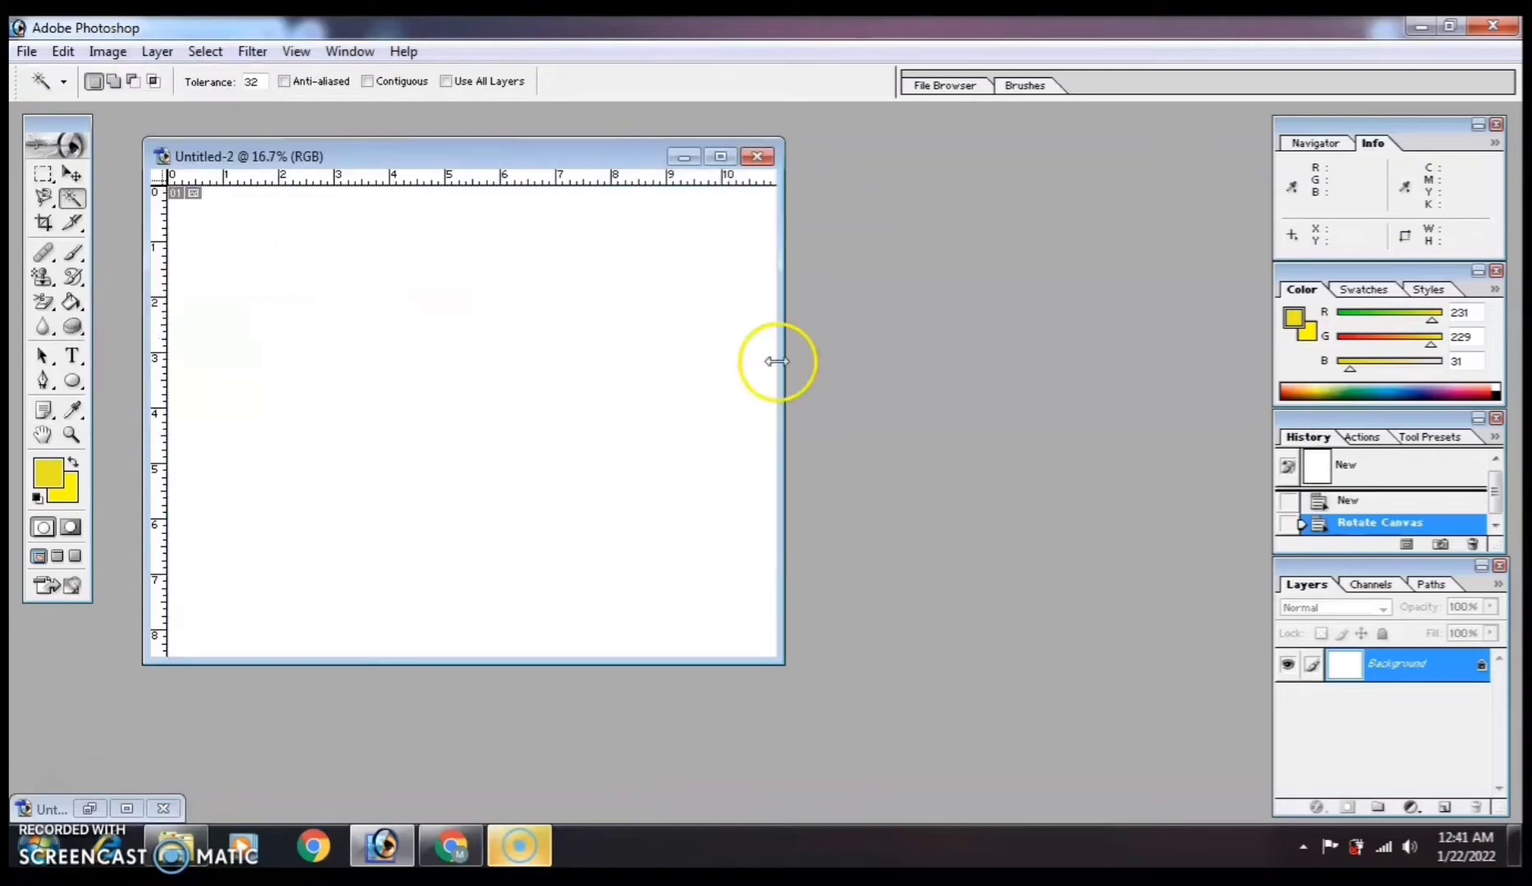
drag(780, 356, 948, 356)
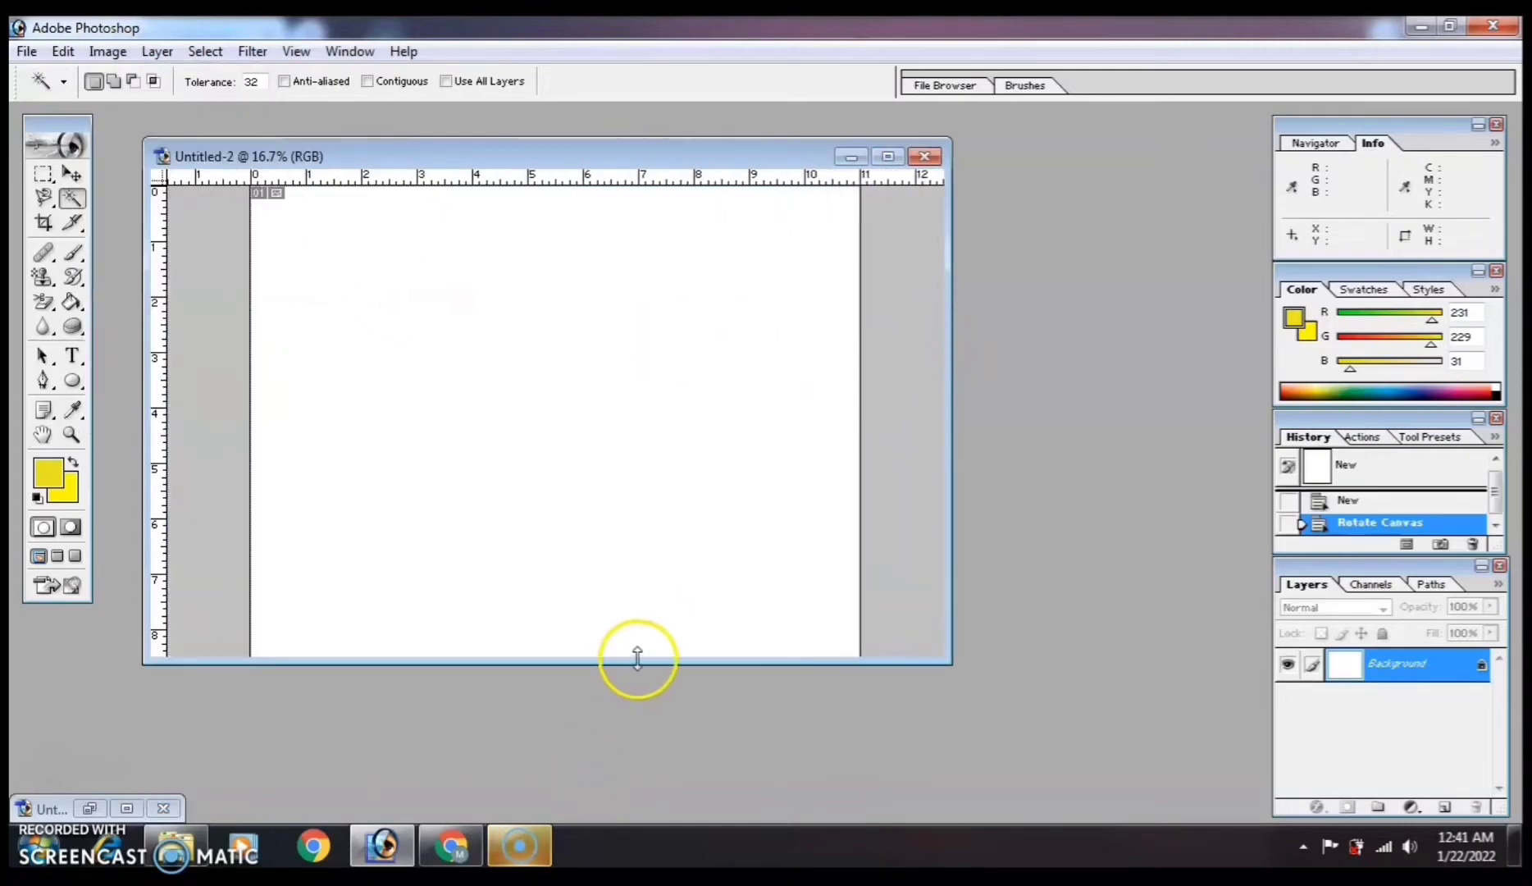
drag(637, 663, 637, 756)
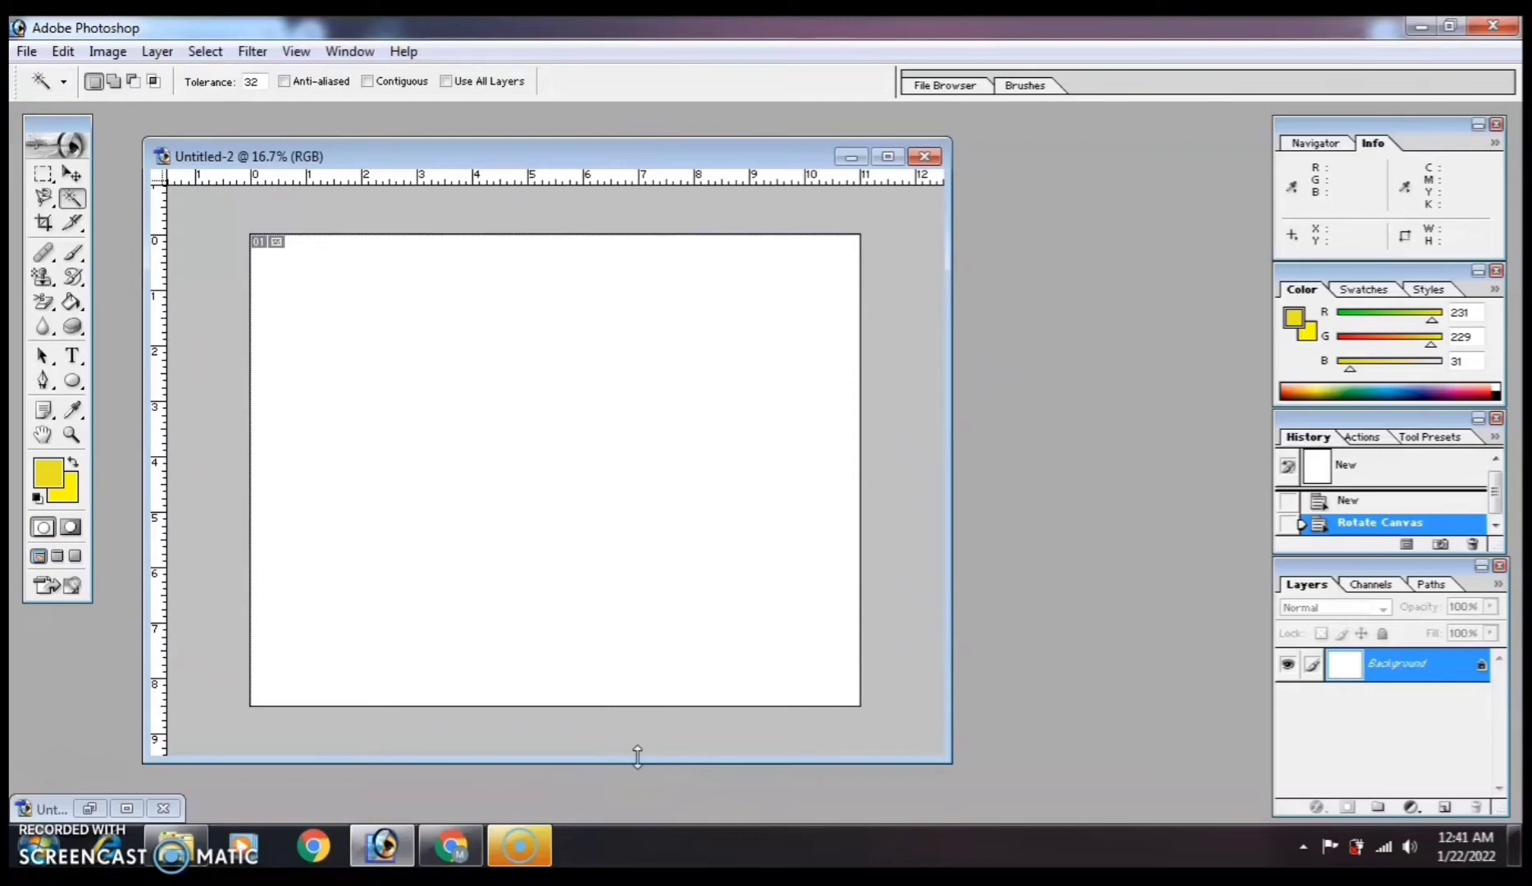
Place vertical guides at 3.66 in, about 7.32 in and 0.25 in using New Guide.
click(296, 51)
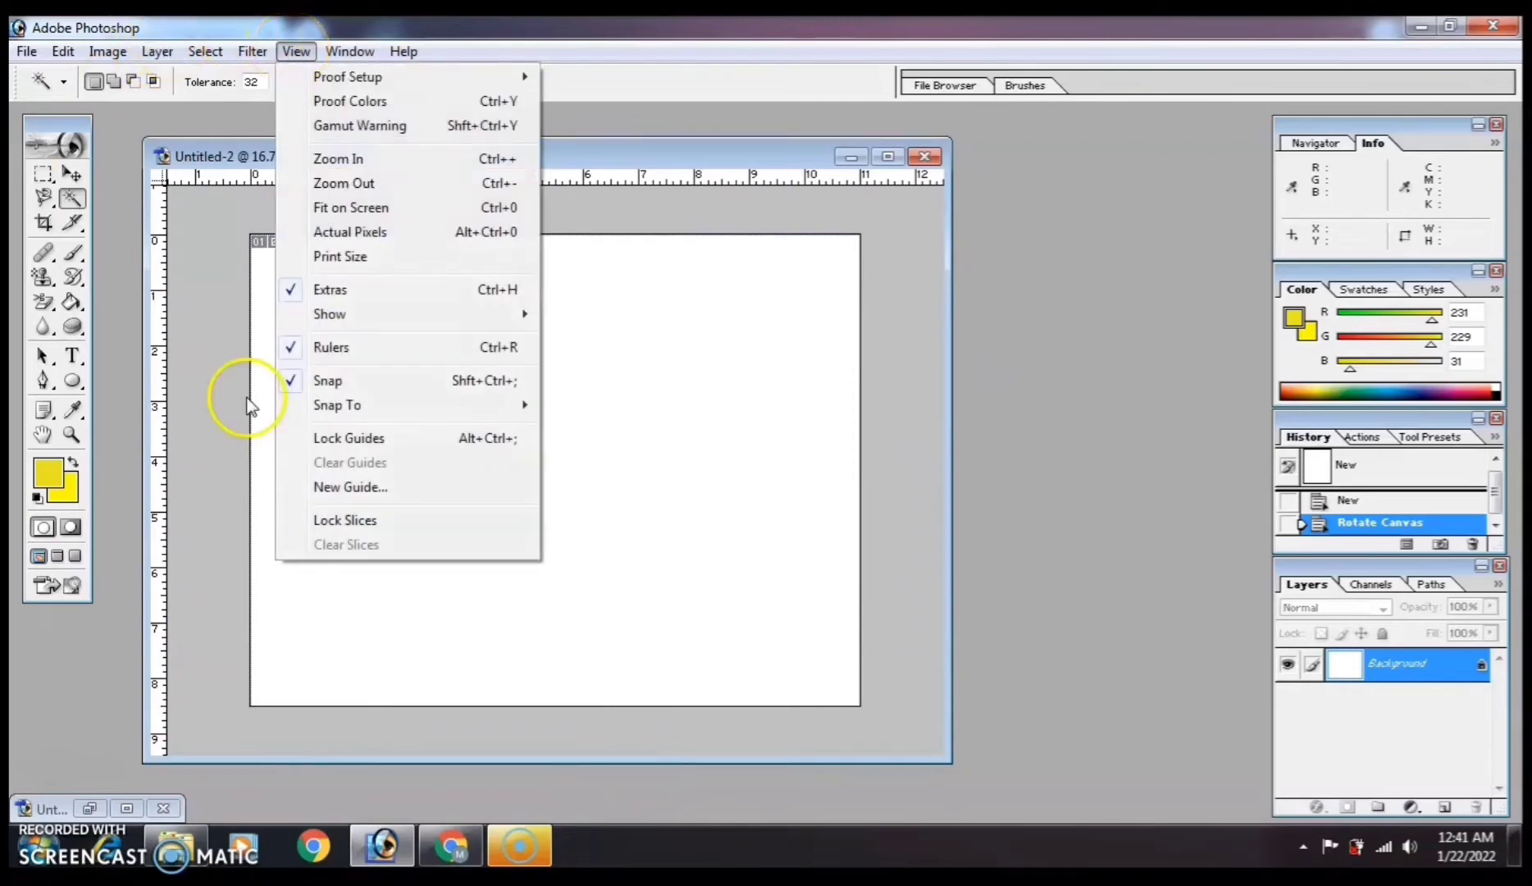
click(326, 488)
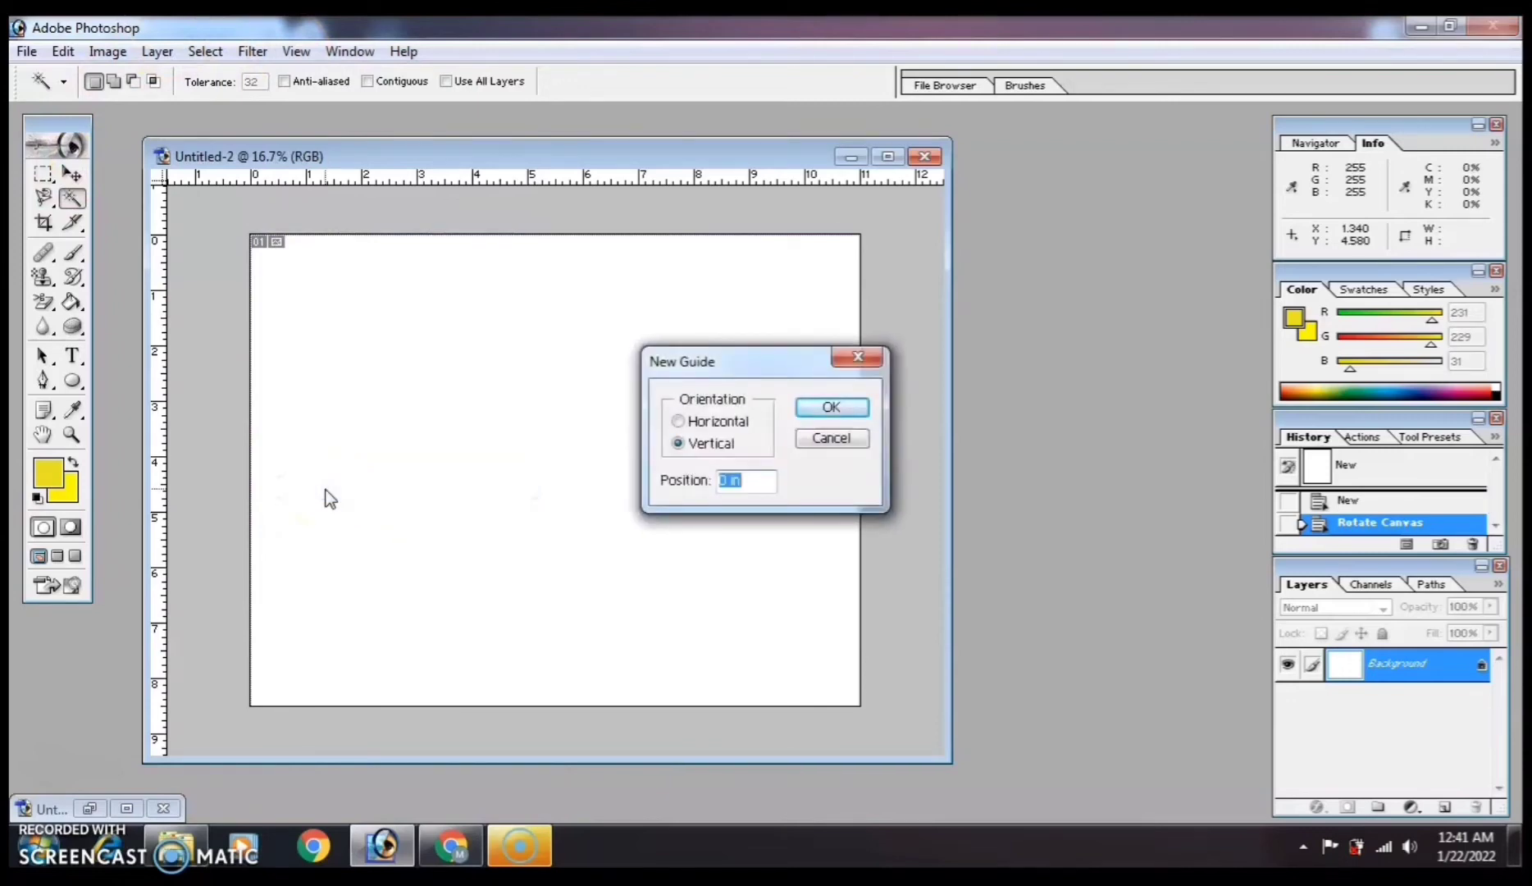
click(728, 479)
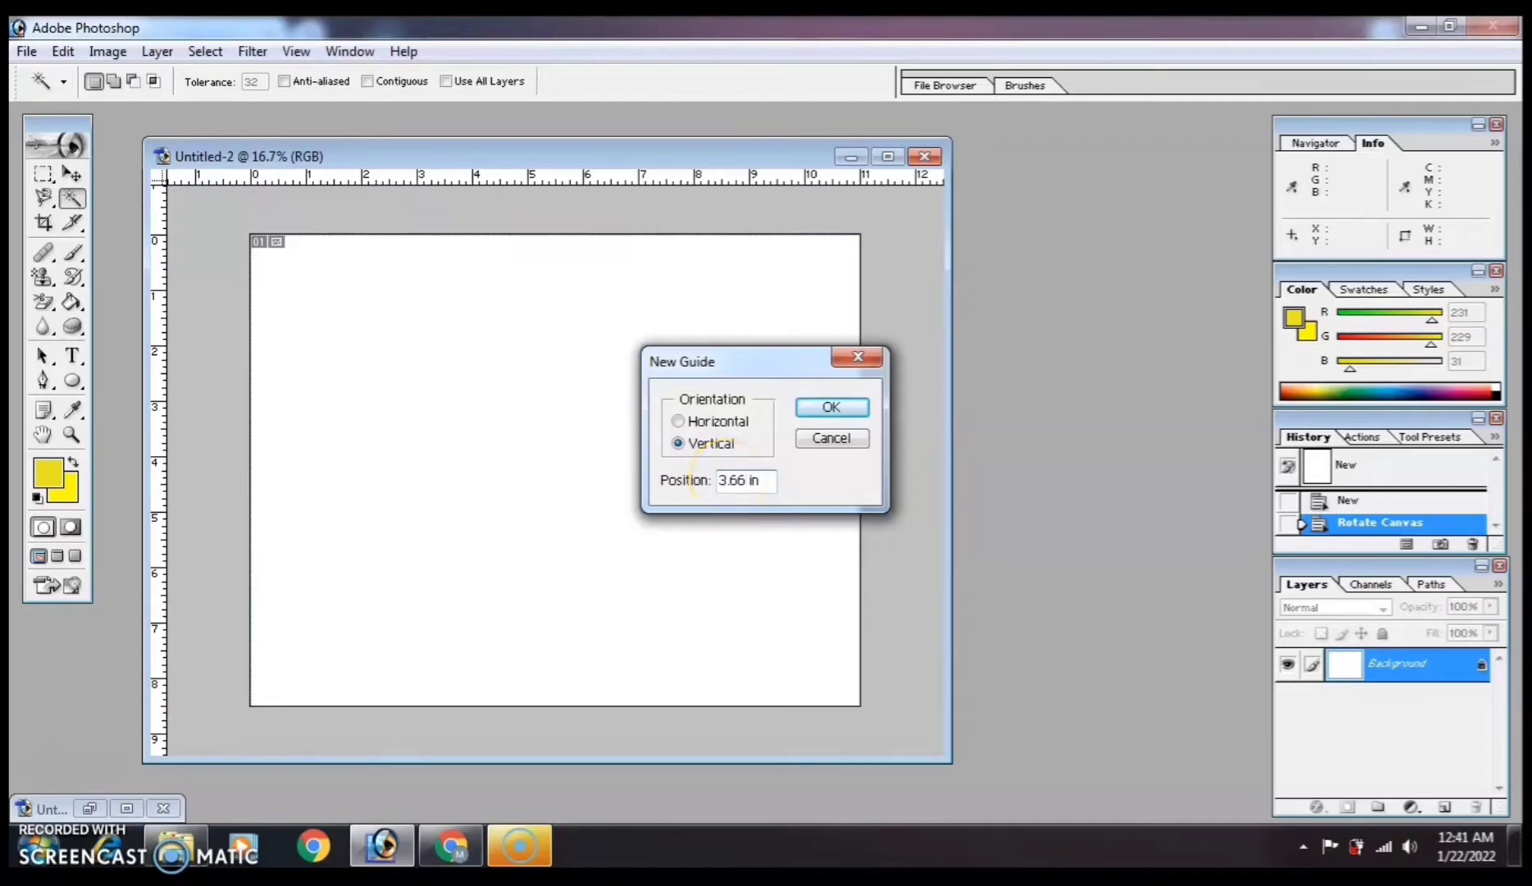
click(831, 408)
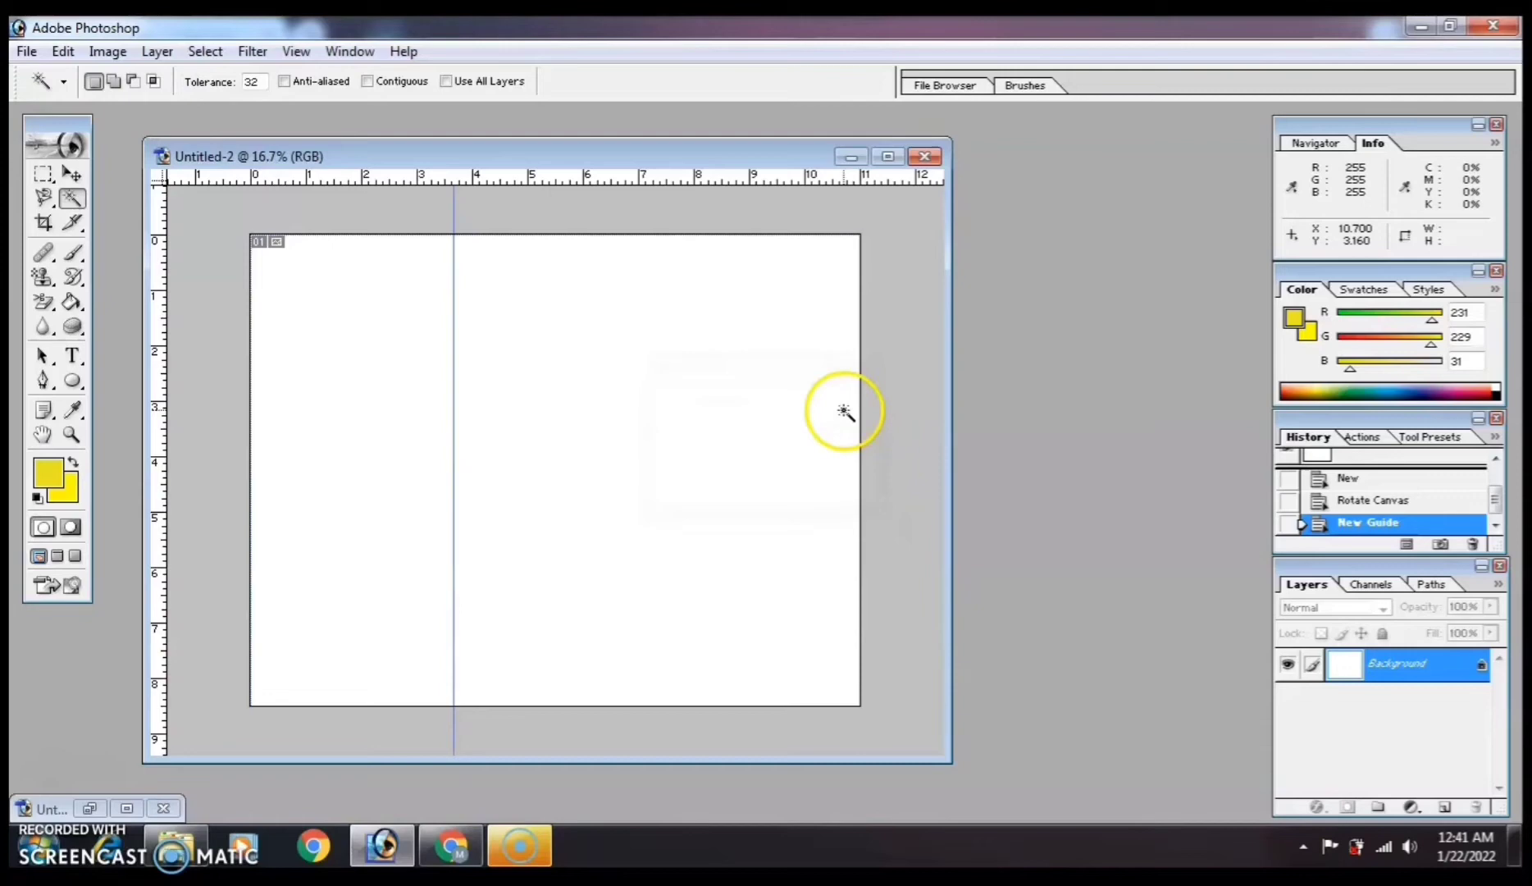
click(297, 51)
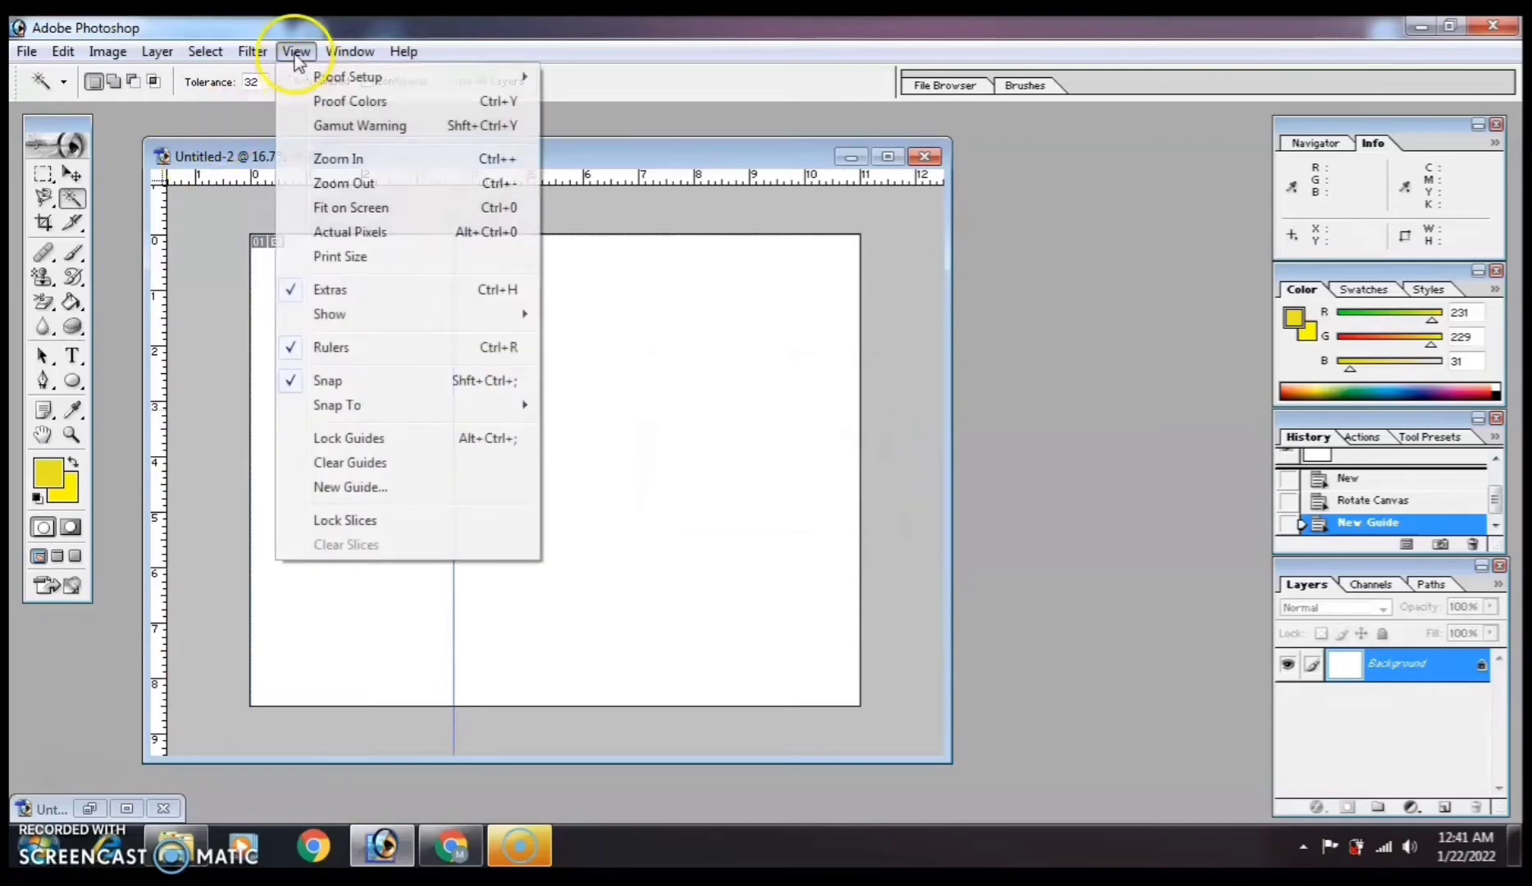
click(343, 488)
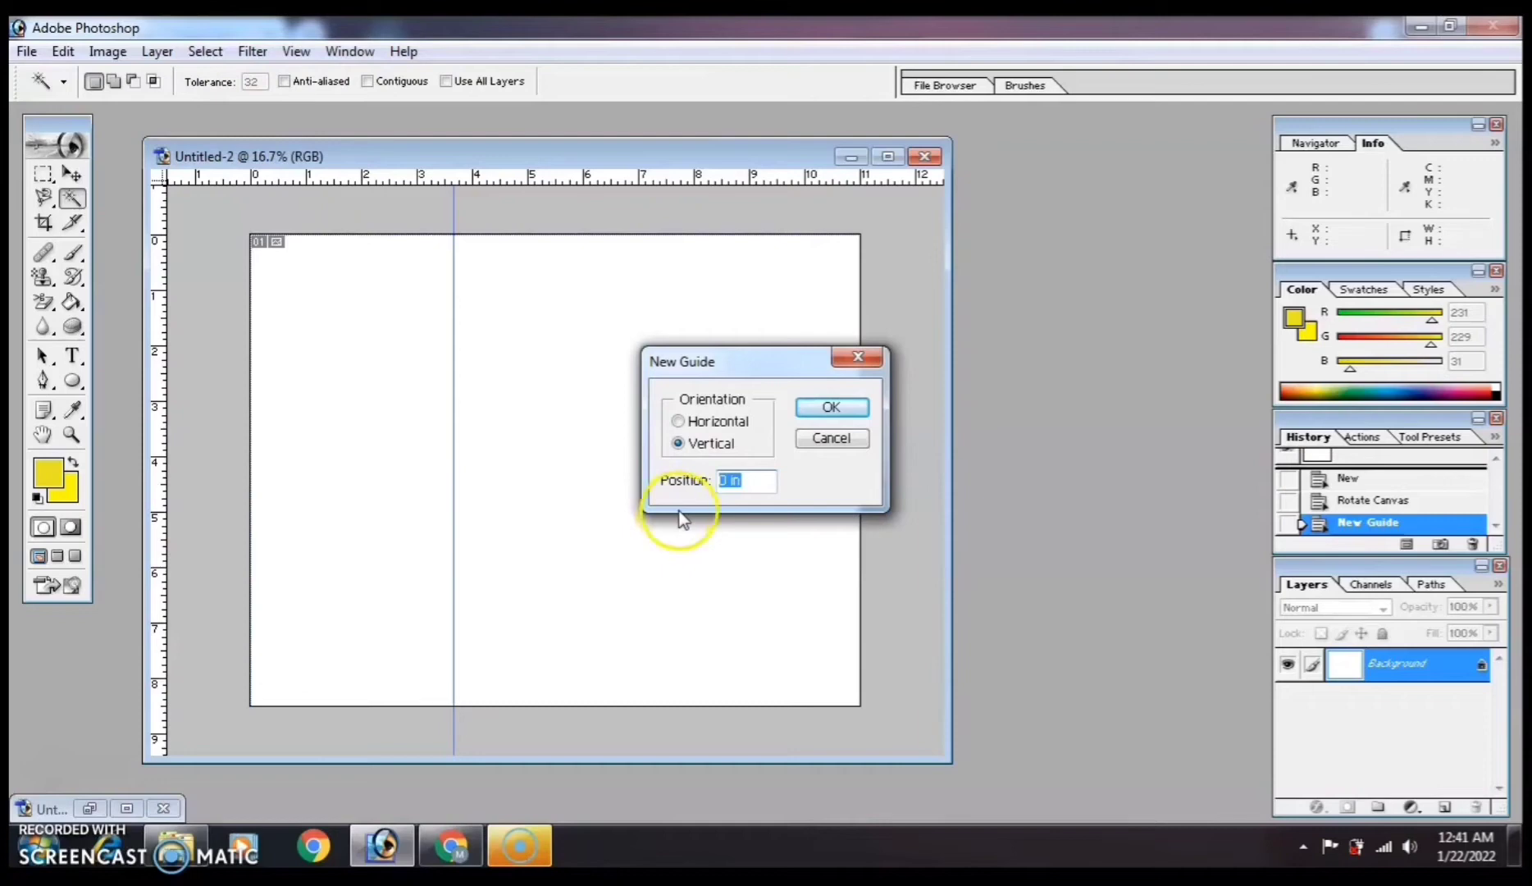
click(727, 475)
click(849, 406)
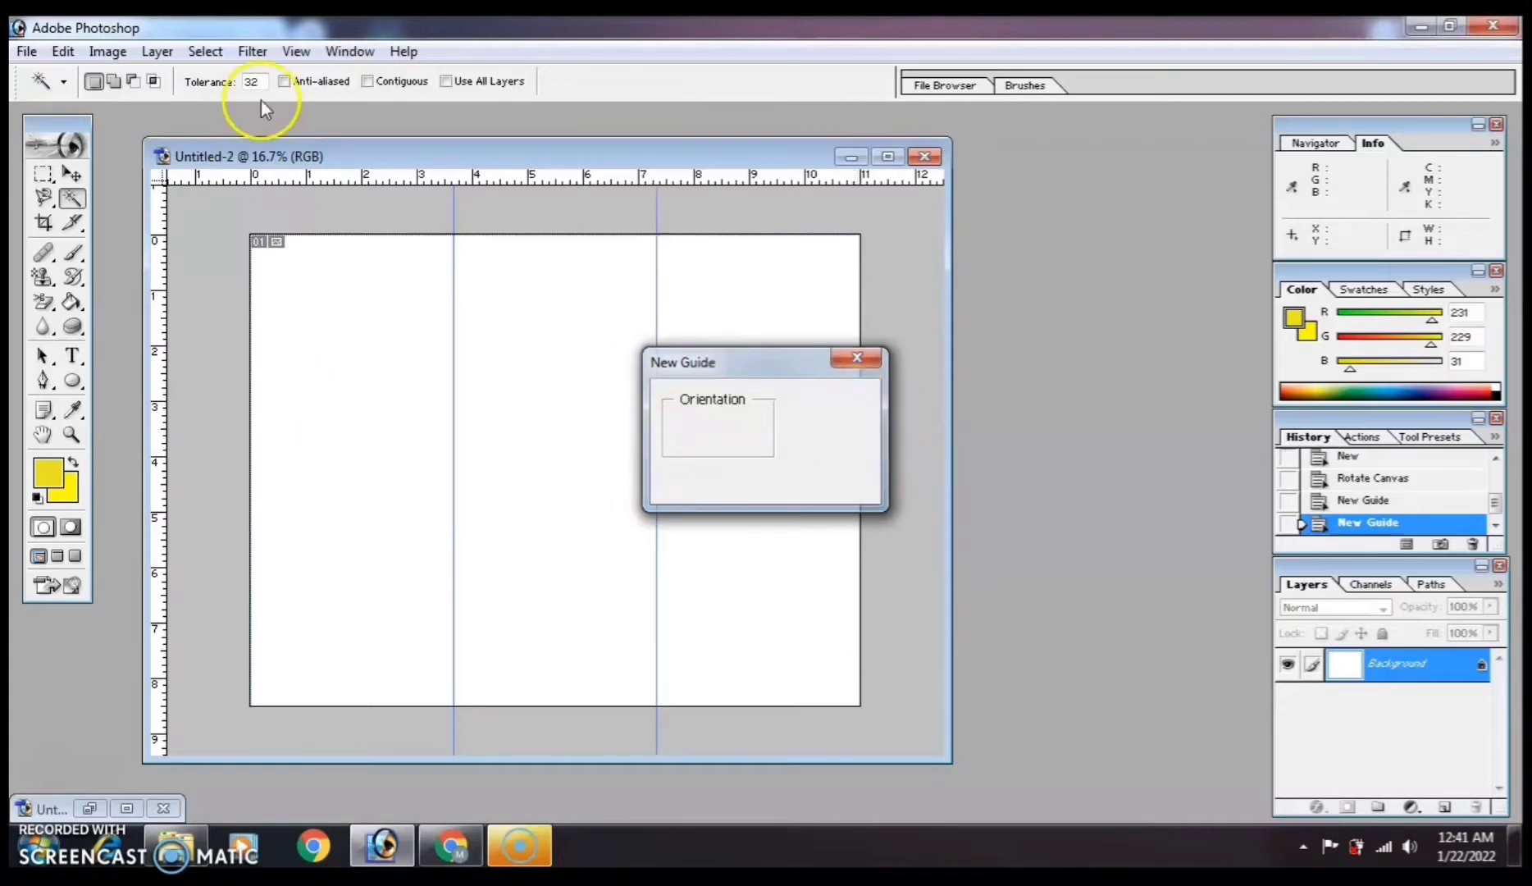
click(301, 53)
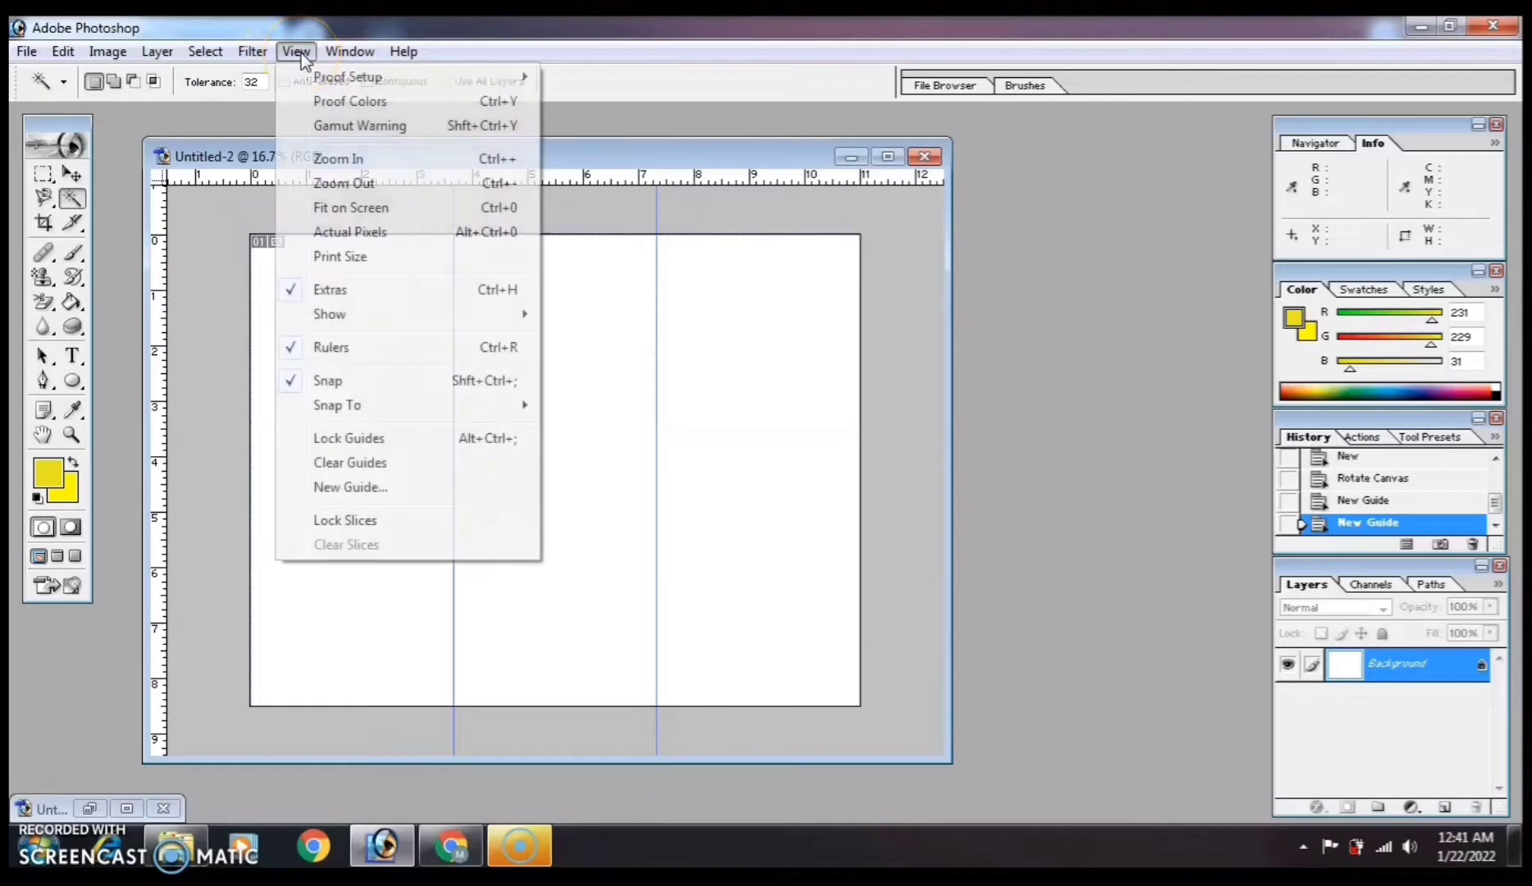
click(373, 490)
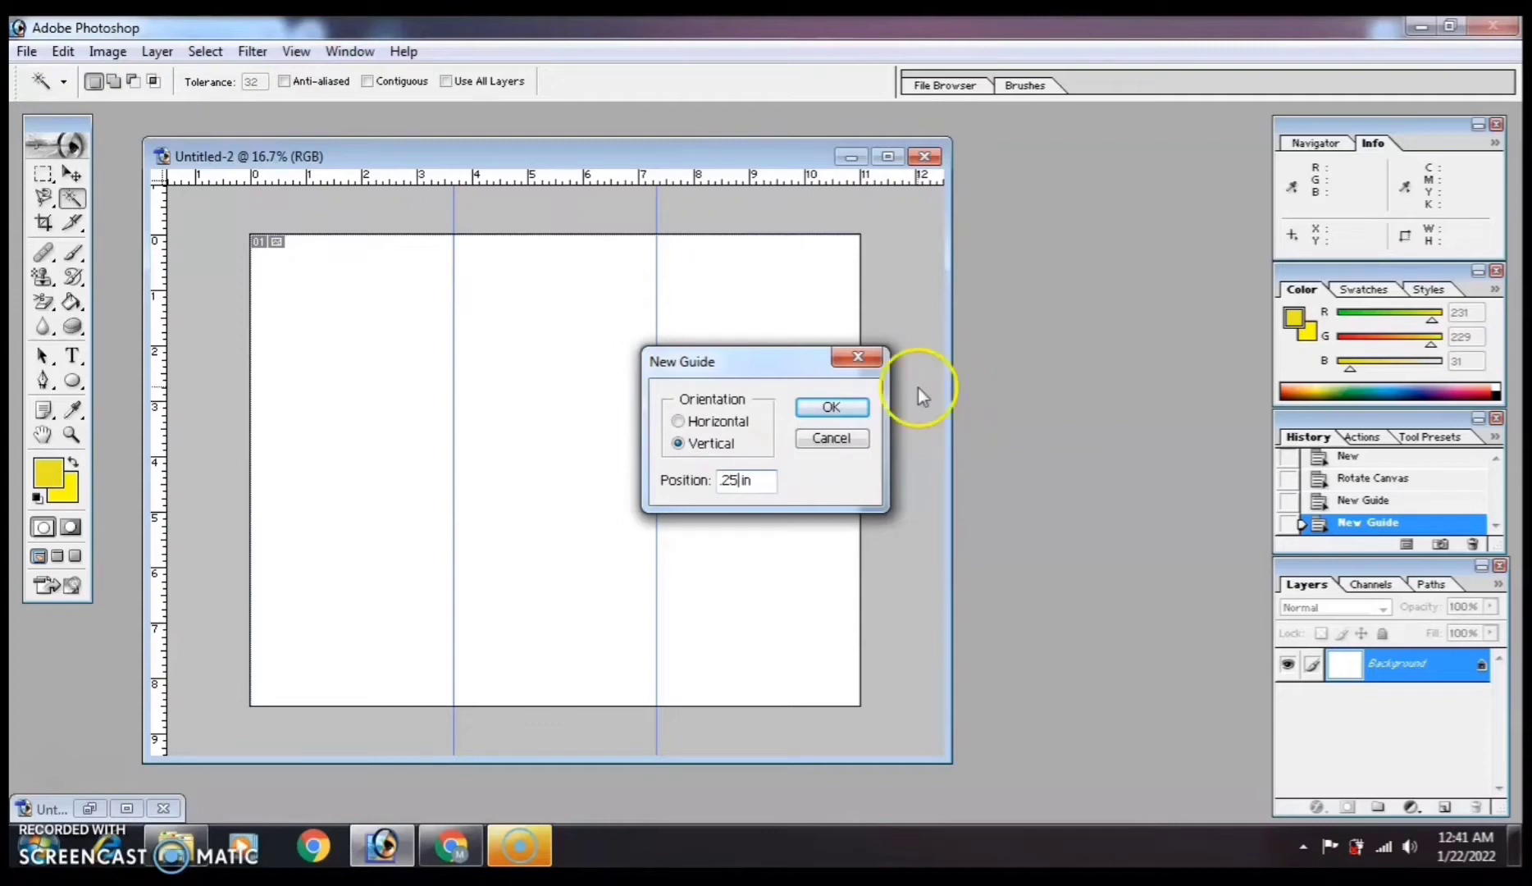
click(847, 405)
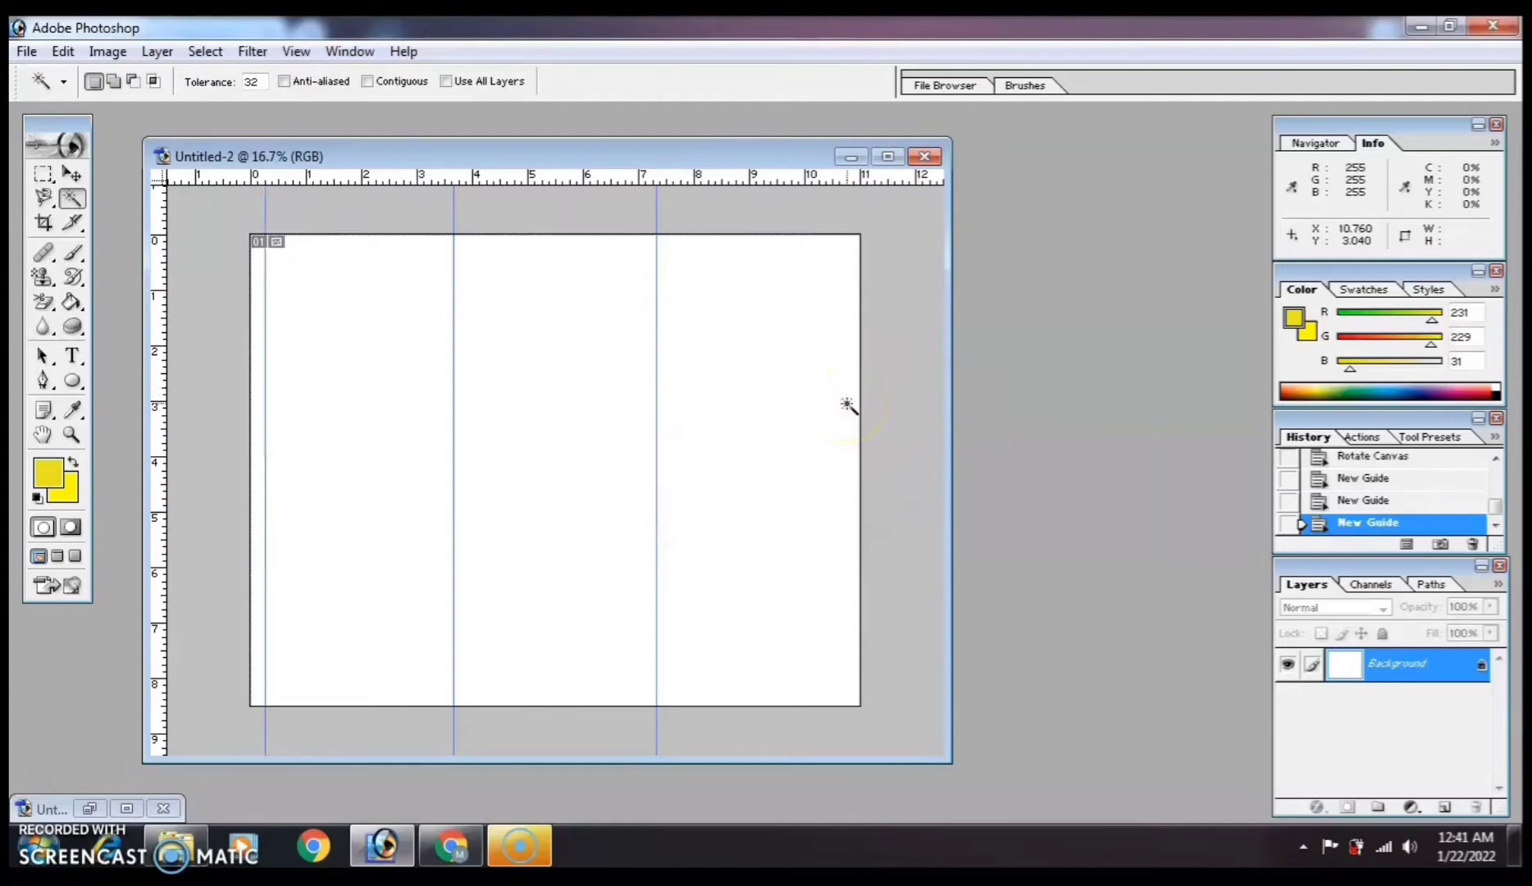
Add a horizontal guide at 0.25 in, a vertical guide at 10.75 in and a horizontal guide at 8.25 in.
click(295, 54)
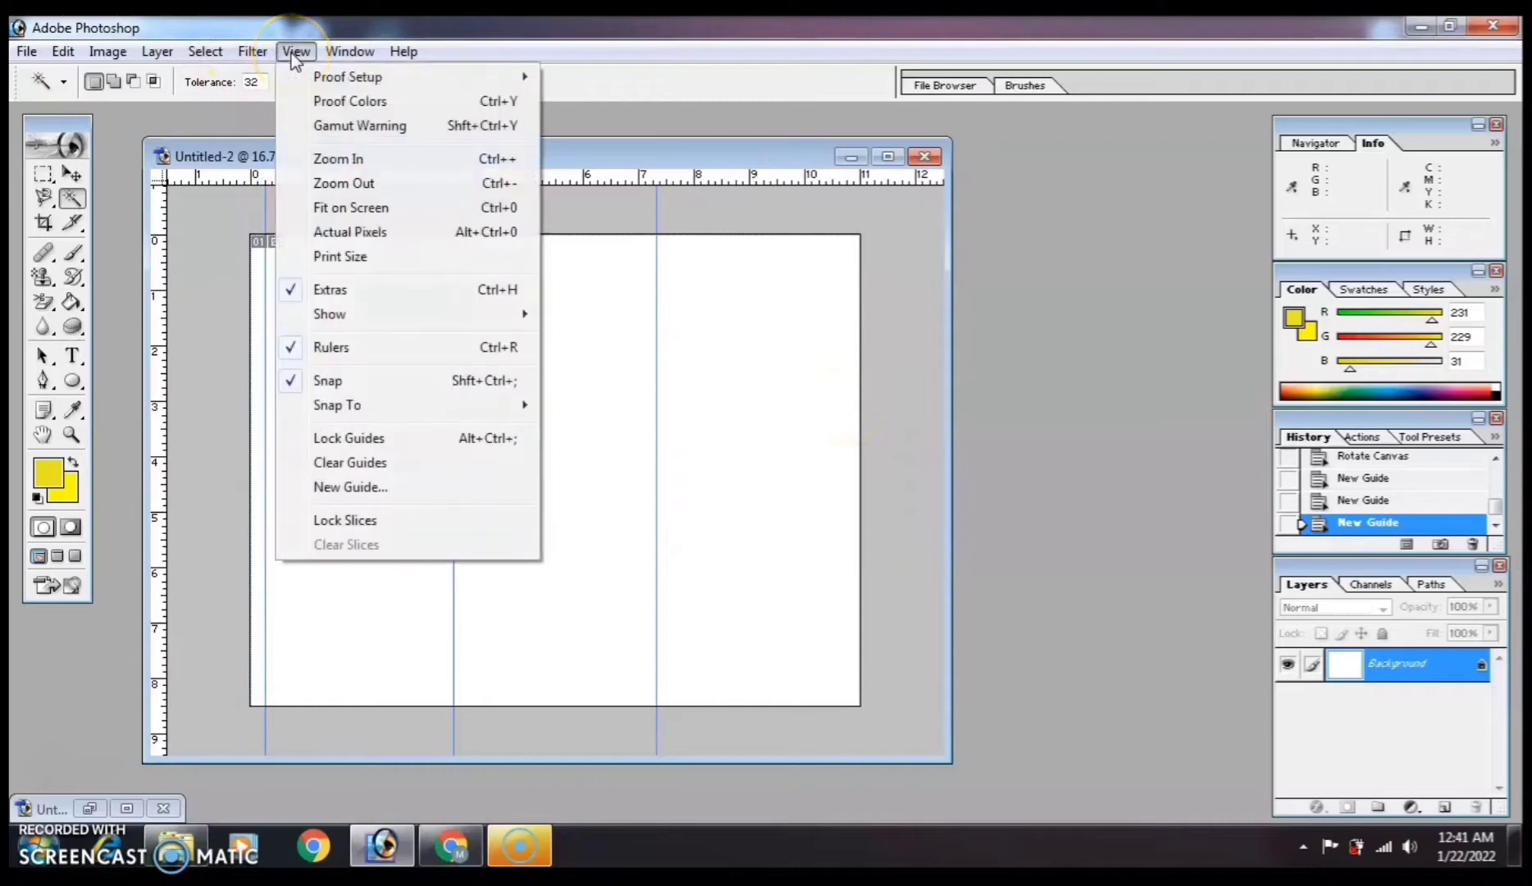
click(340, 489)
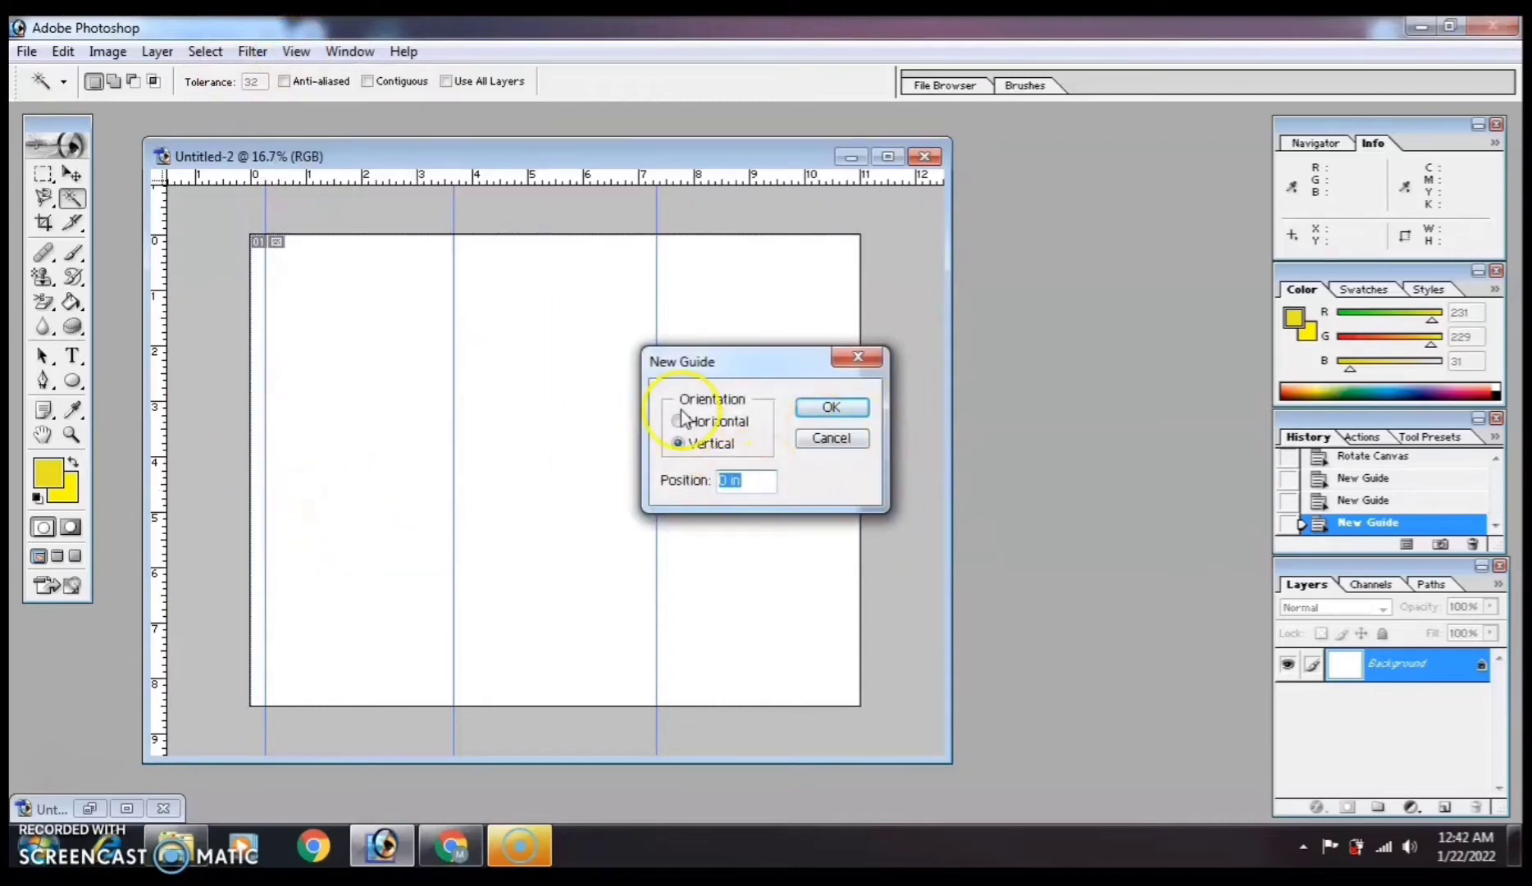
click(681, 420)
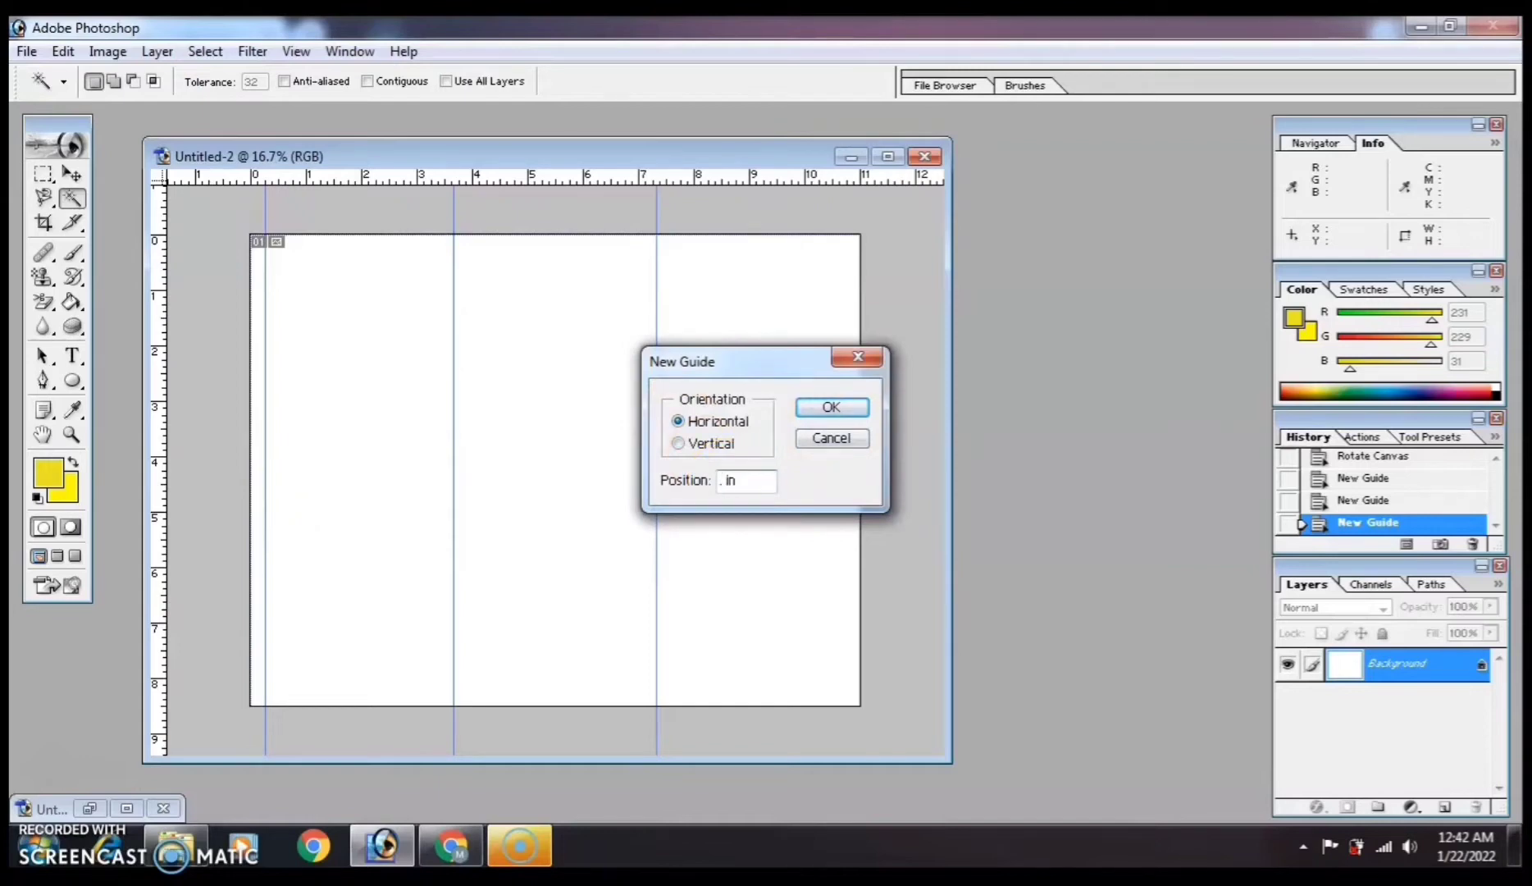
click(838, 404)
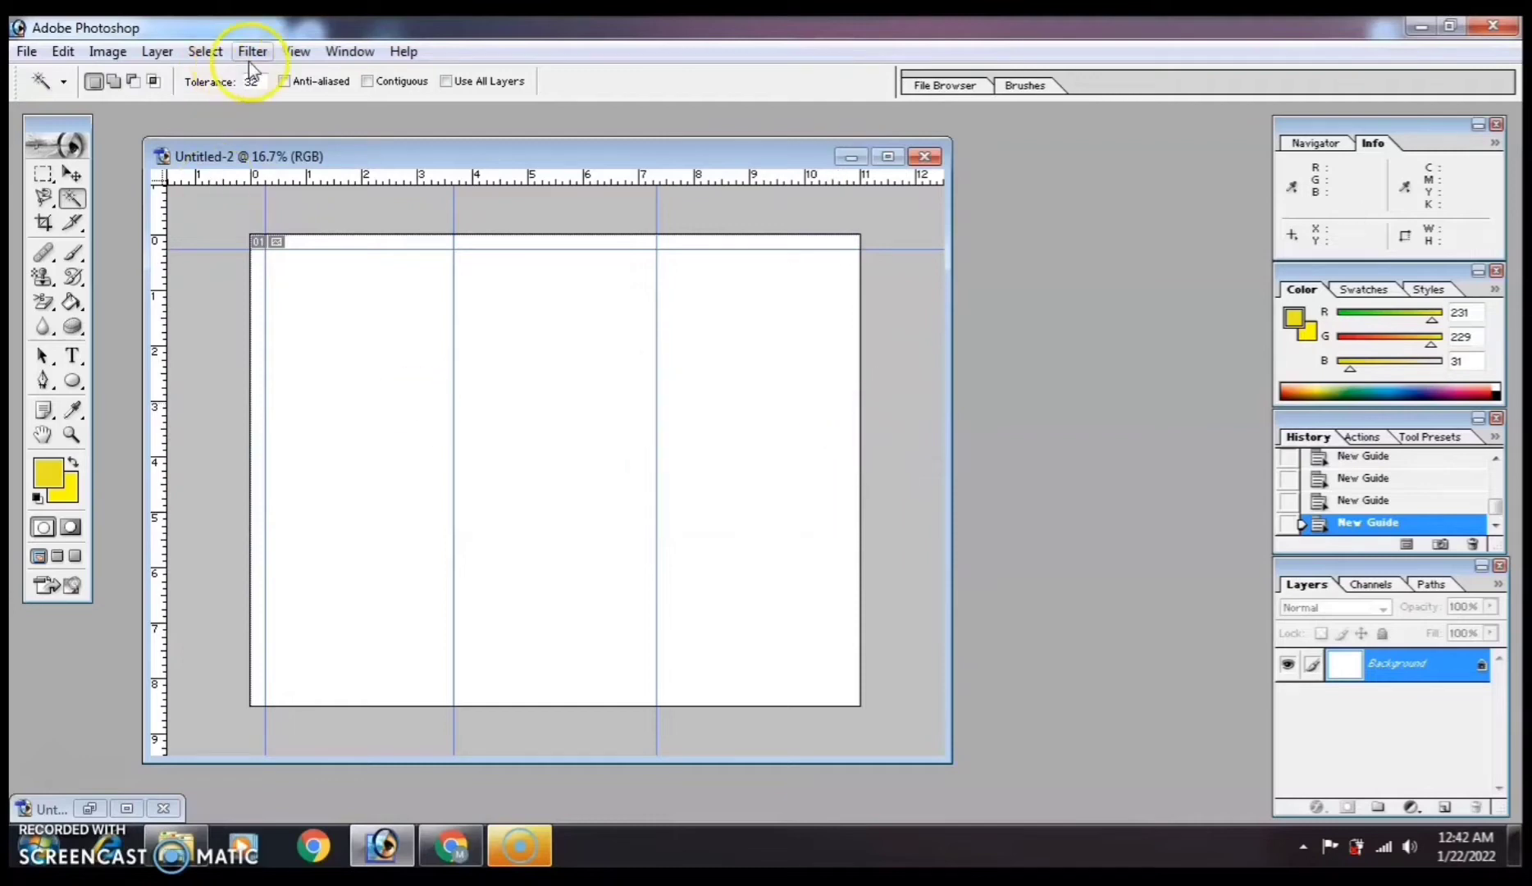
click(296, 52)
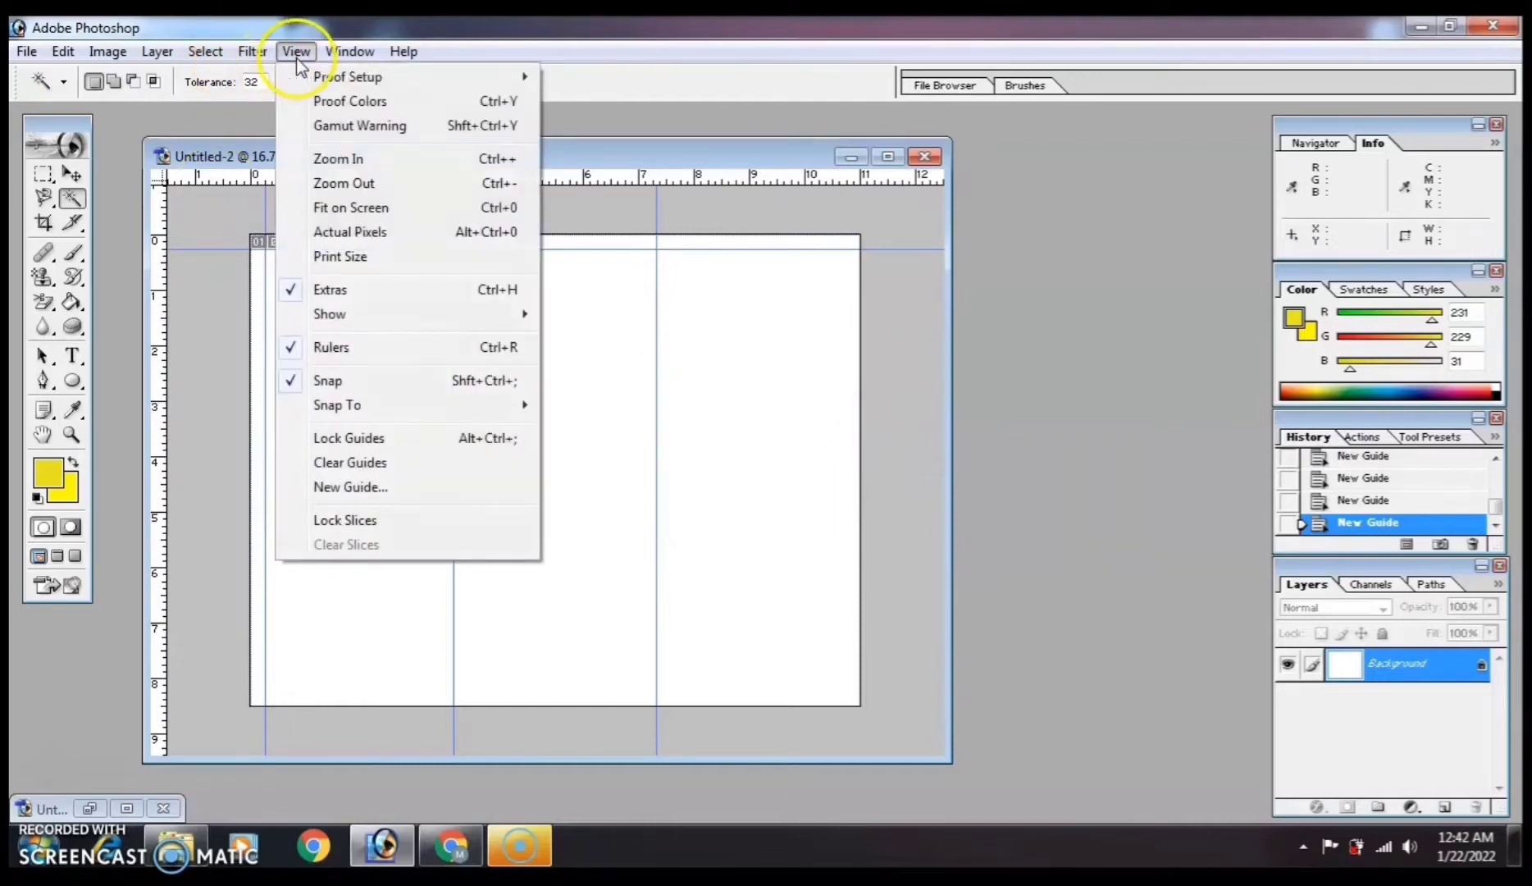
click(337, 487)
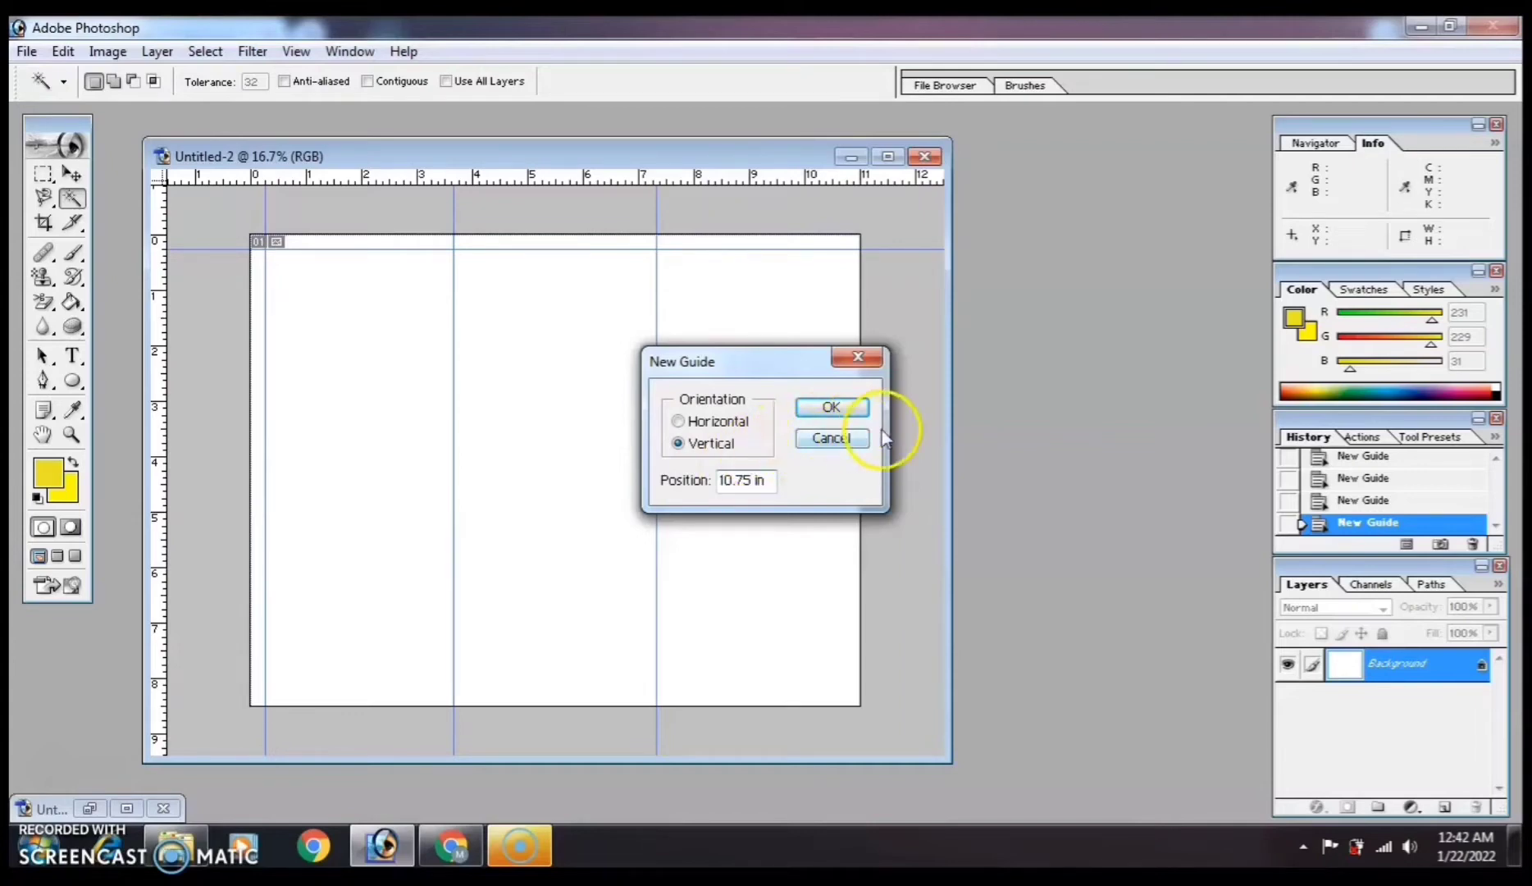
click(832, 408)
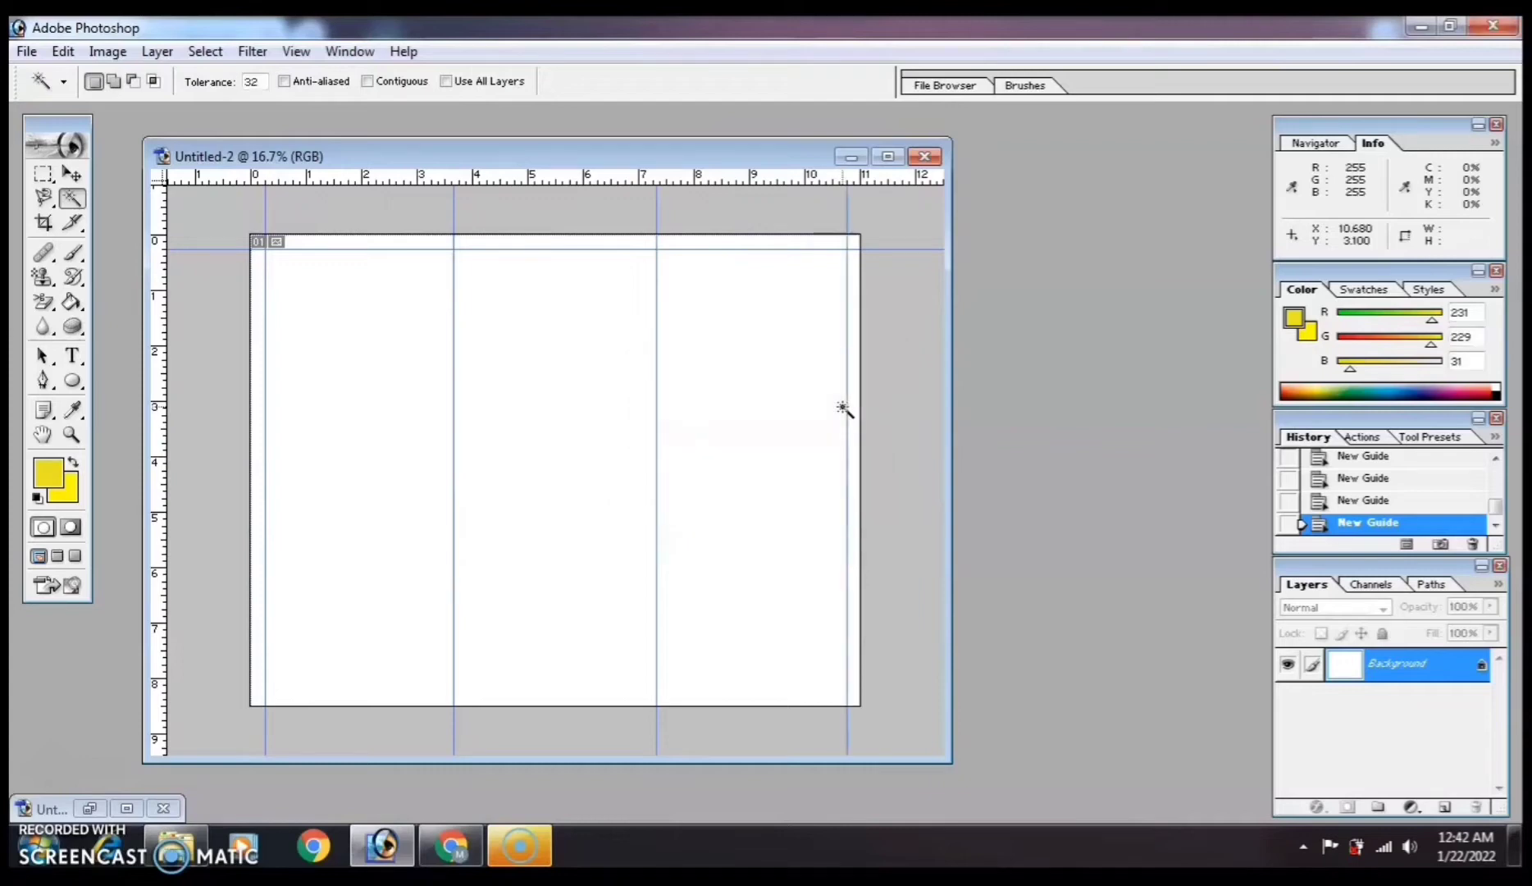
click(254, 54)
mouse_move(295, 51)
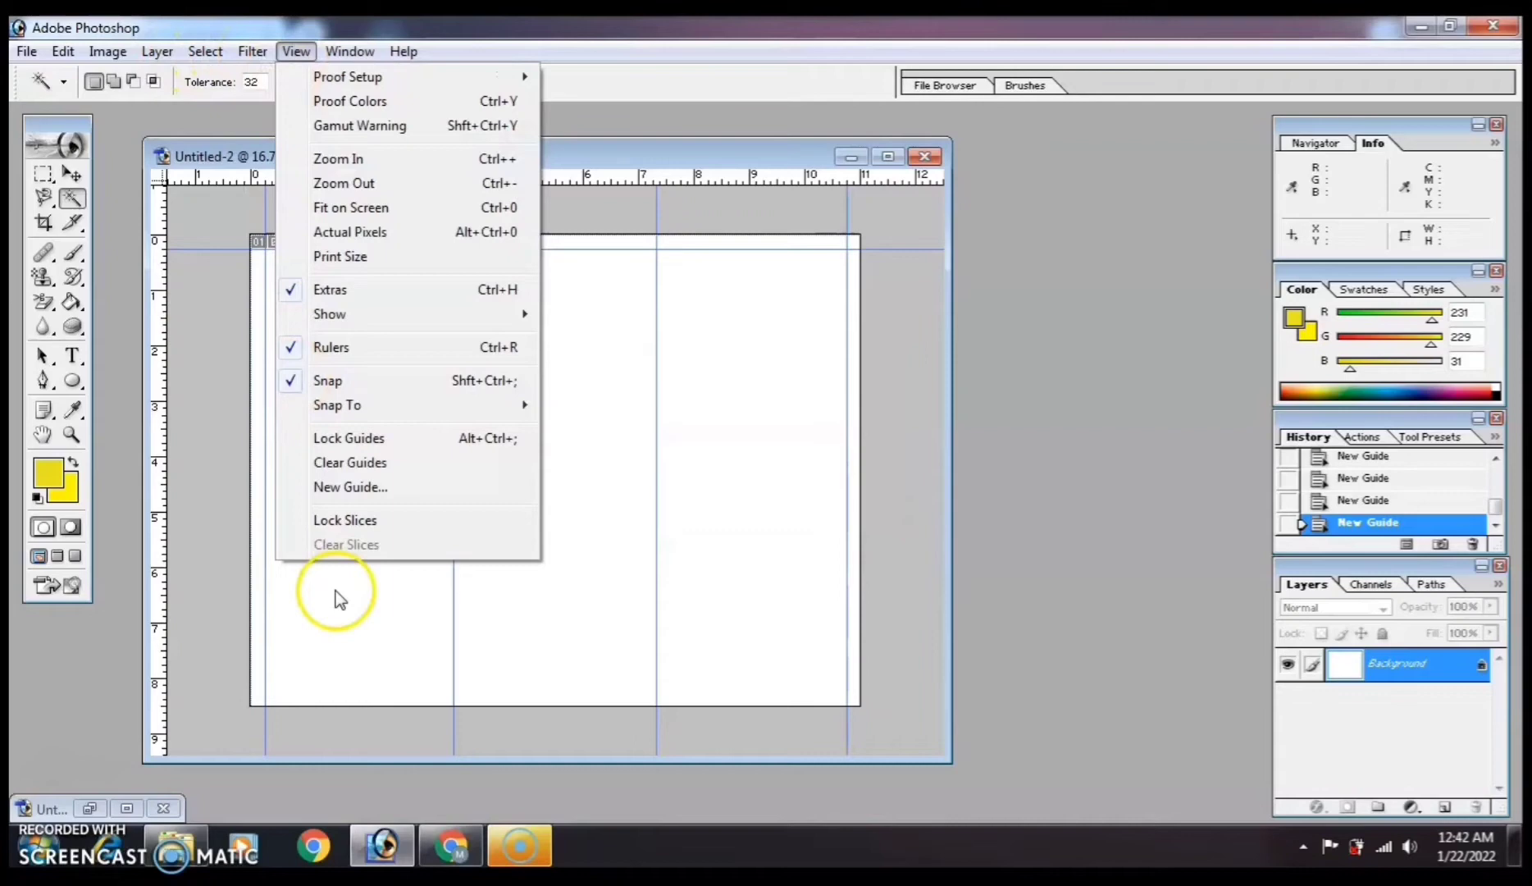
key(Escape)
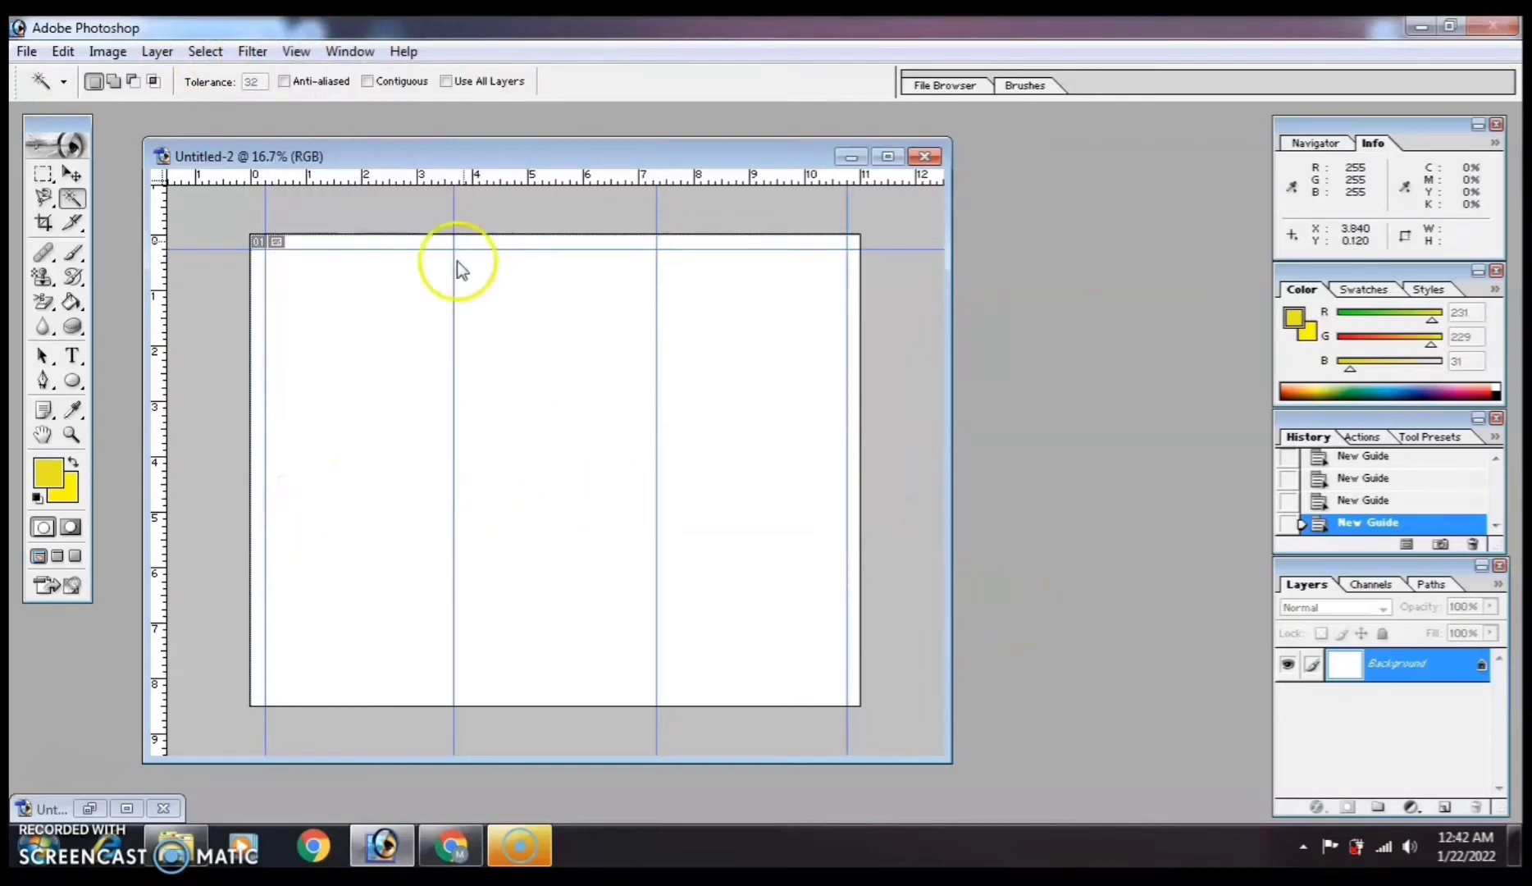
click(679, 421)
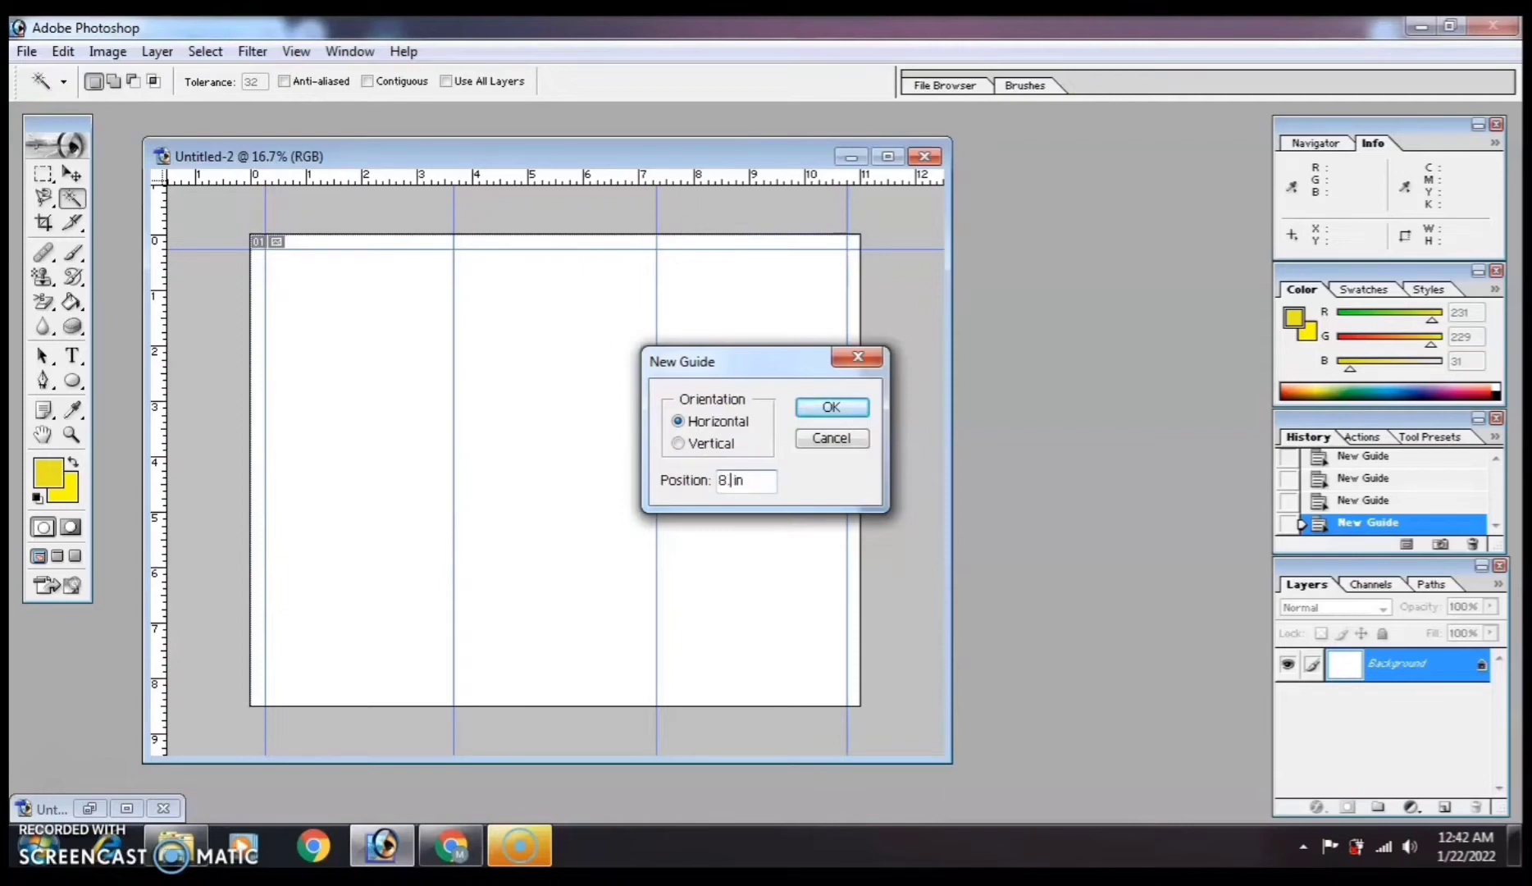
click(845, 405)
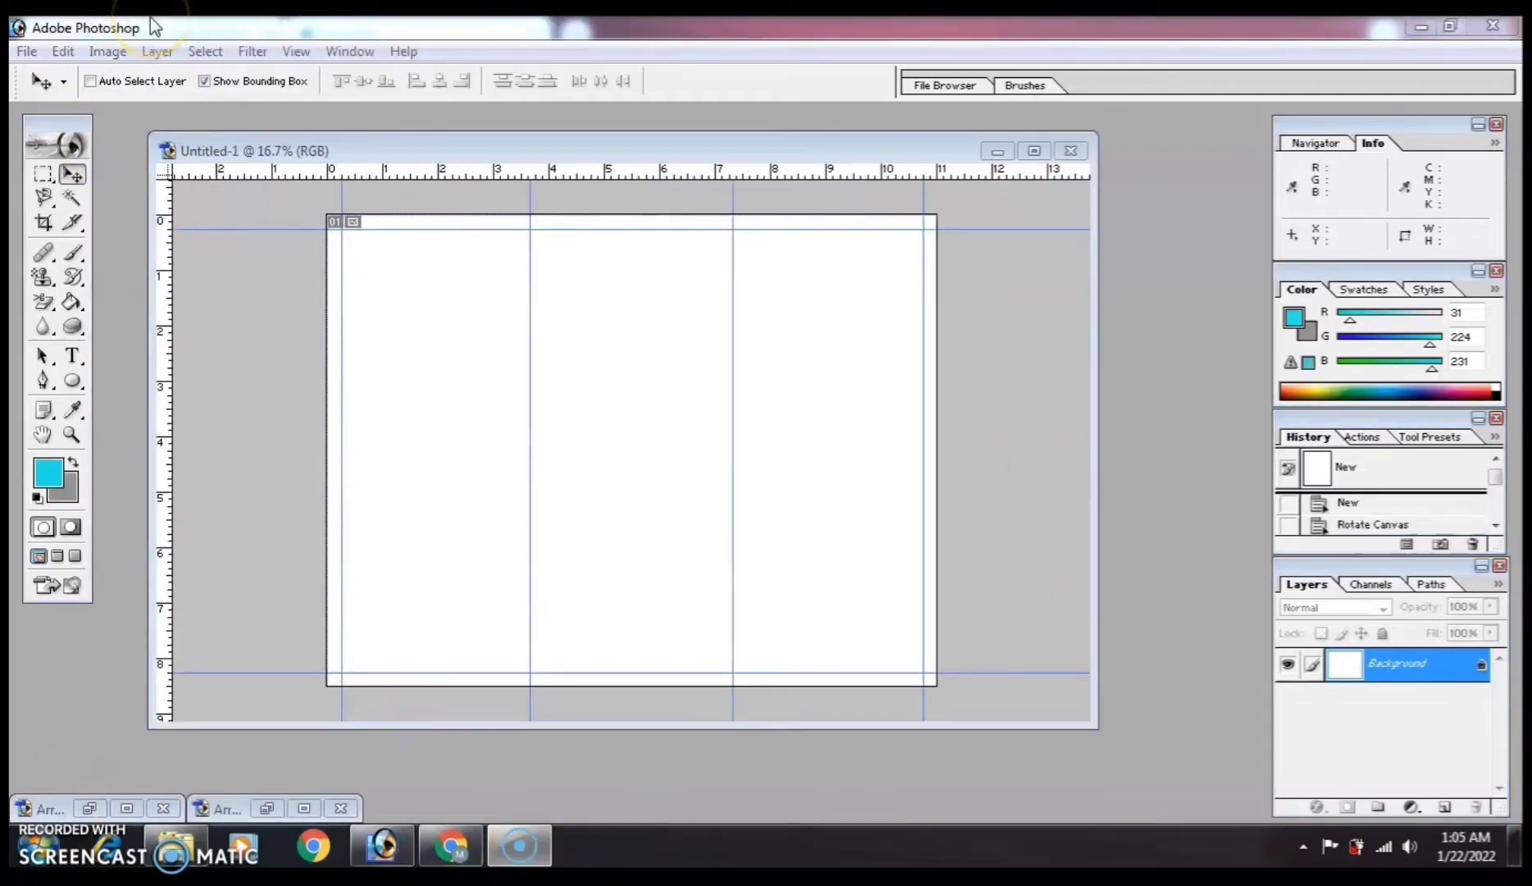
Add a blue-tagged Gradient Fill layer running cyan to white at a -90° angle.
click(520, 301)
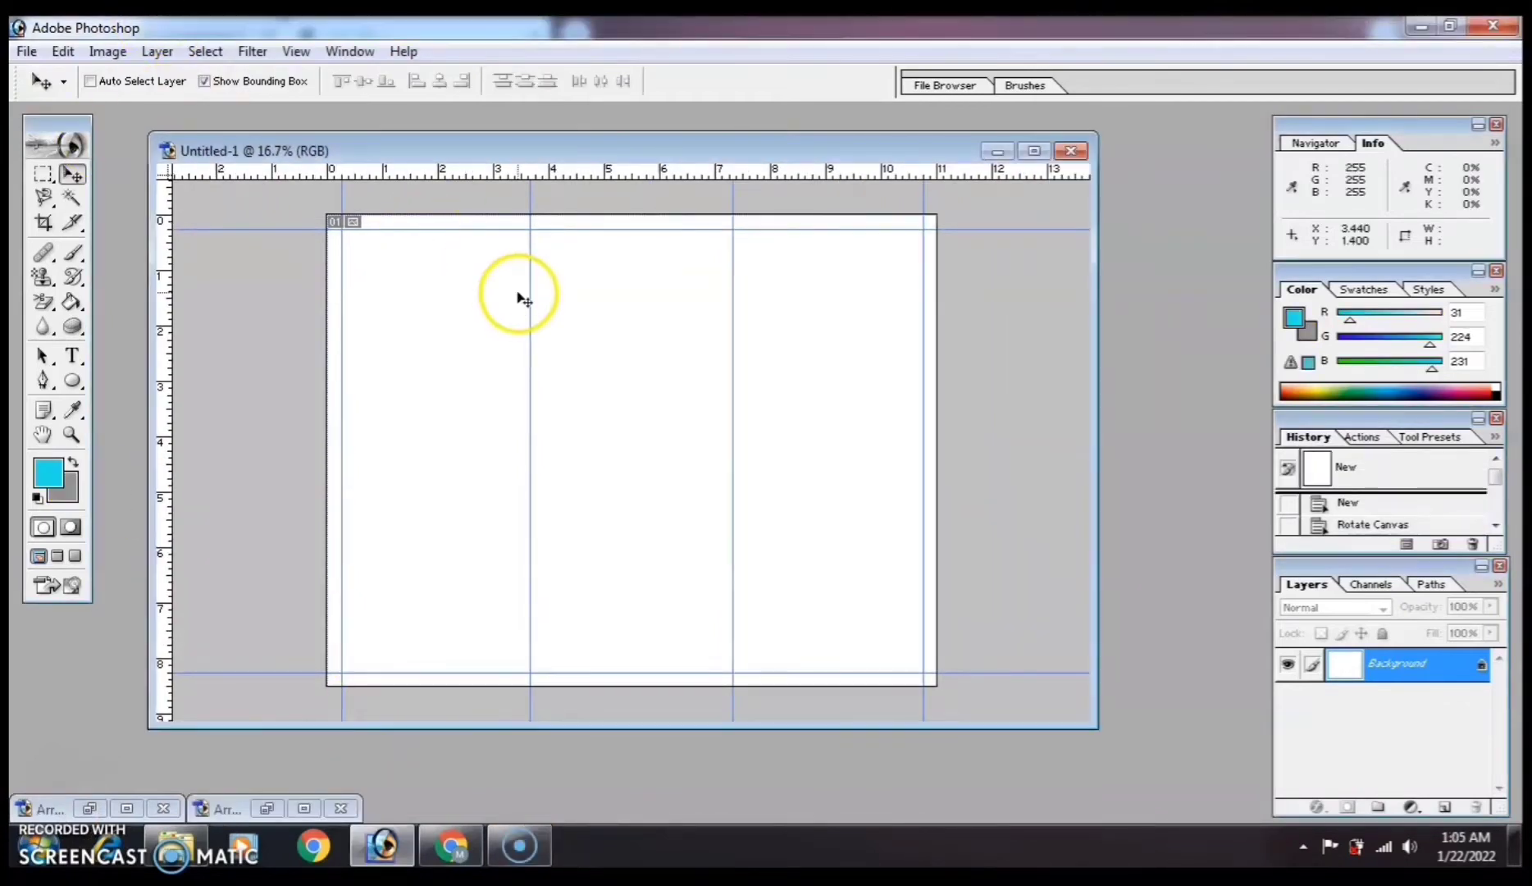
click(158, 51)
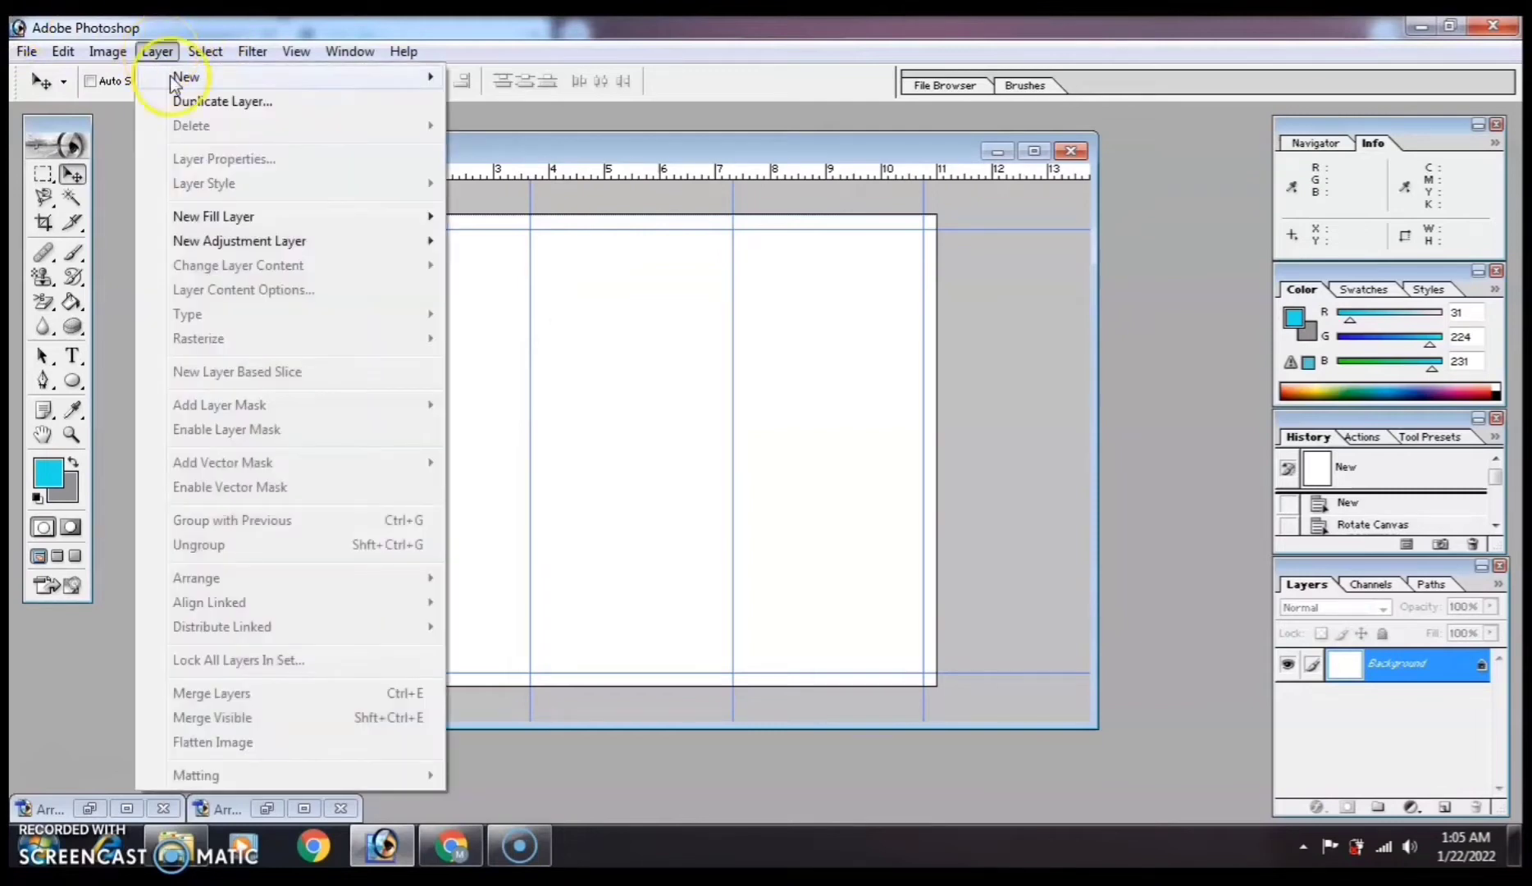
mouse_move(229, 221)
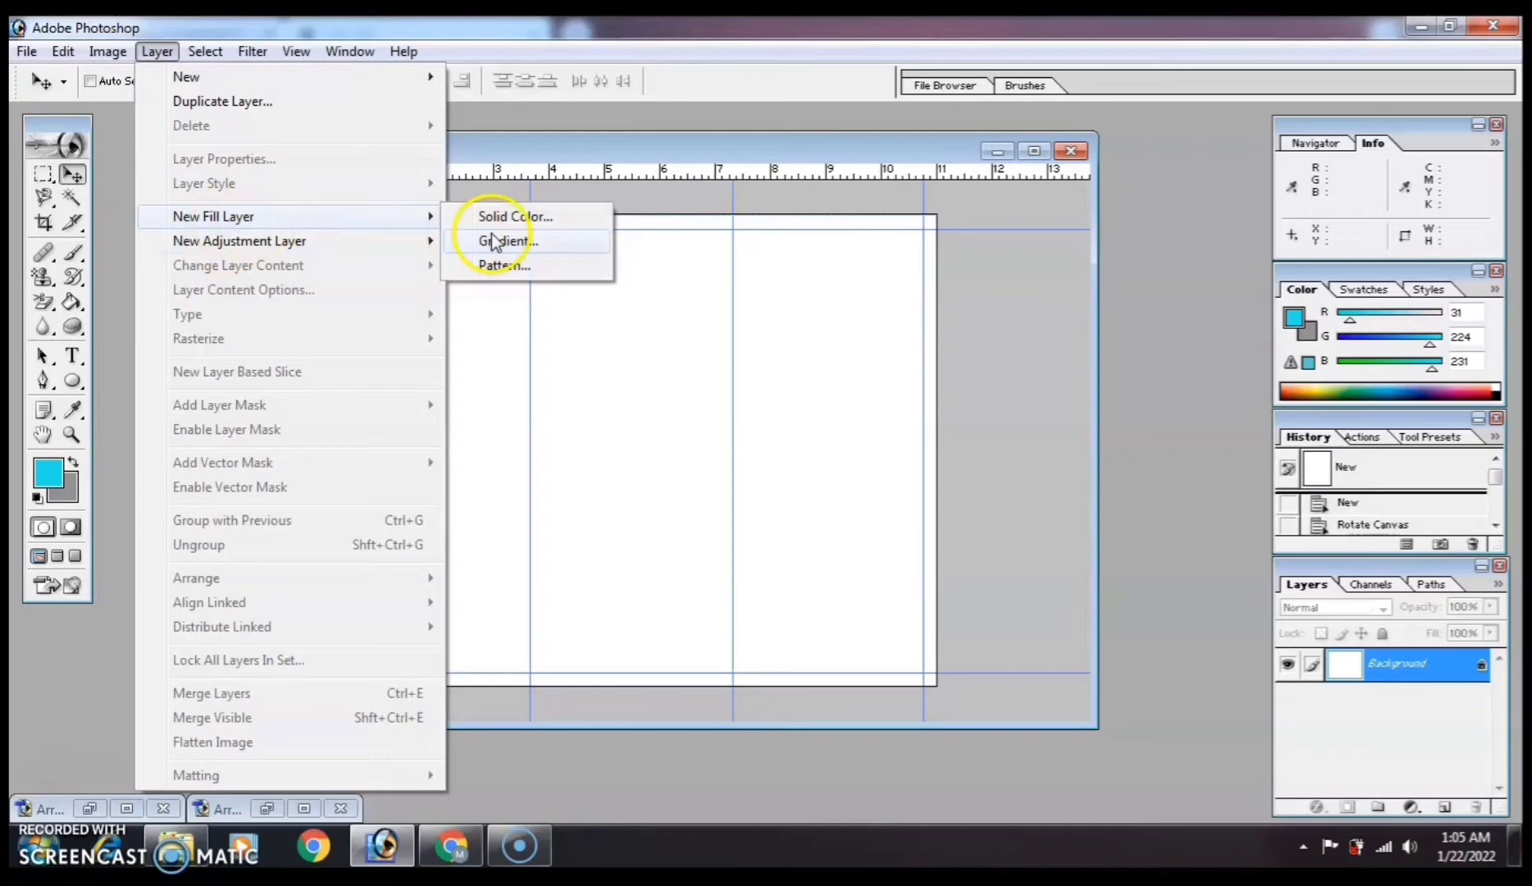
click(499, 240)
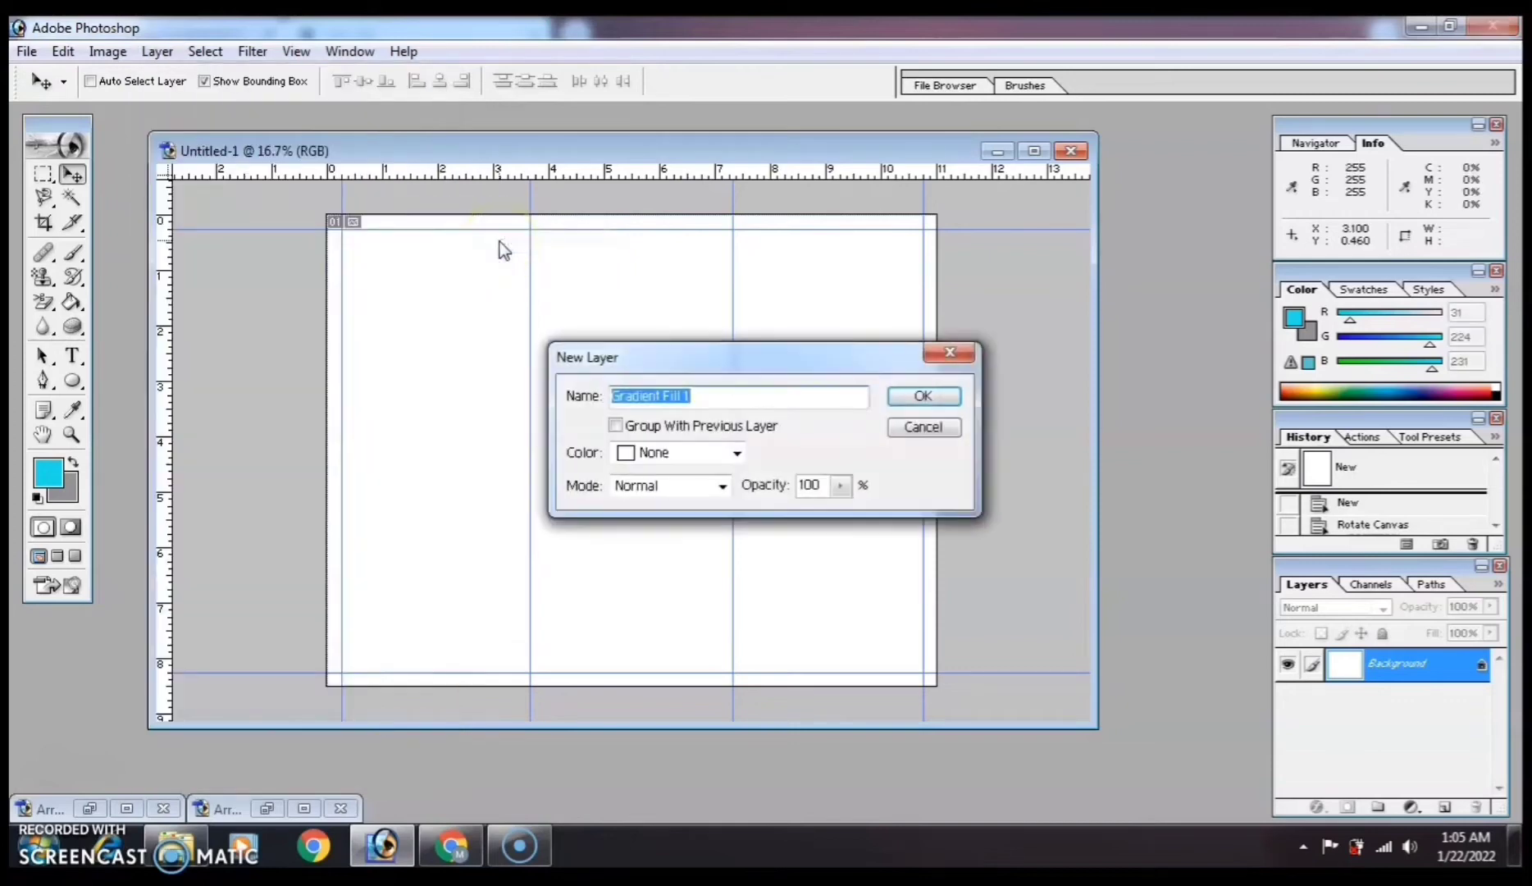
click(735, 453)
click(670, 581)
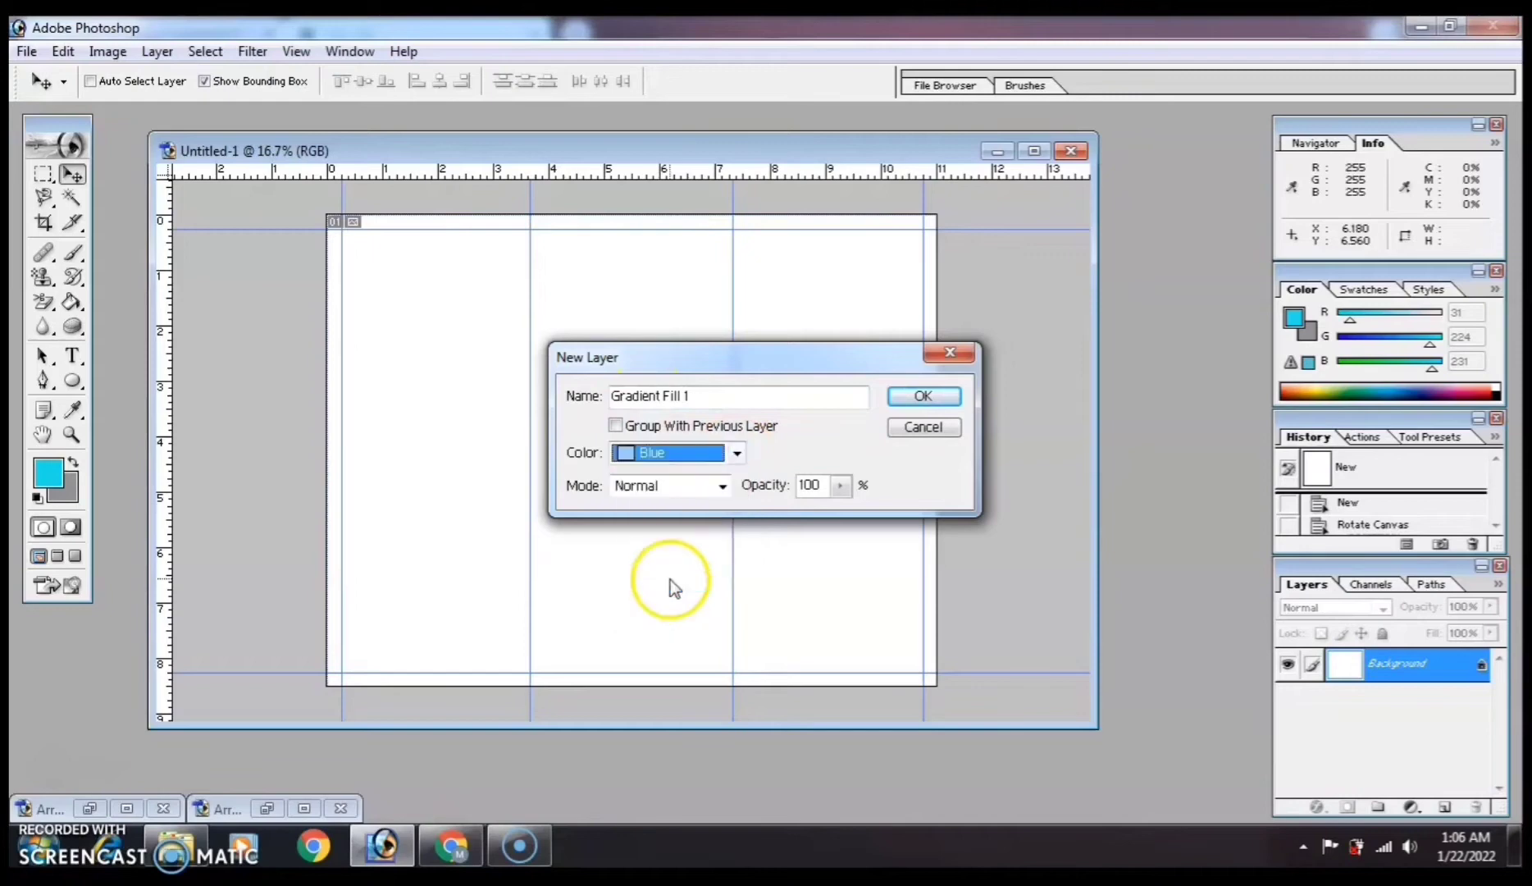
click(920, 398)
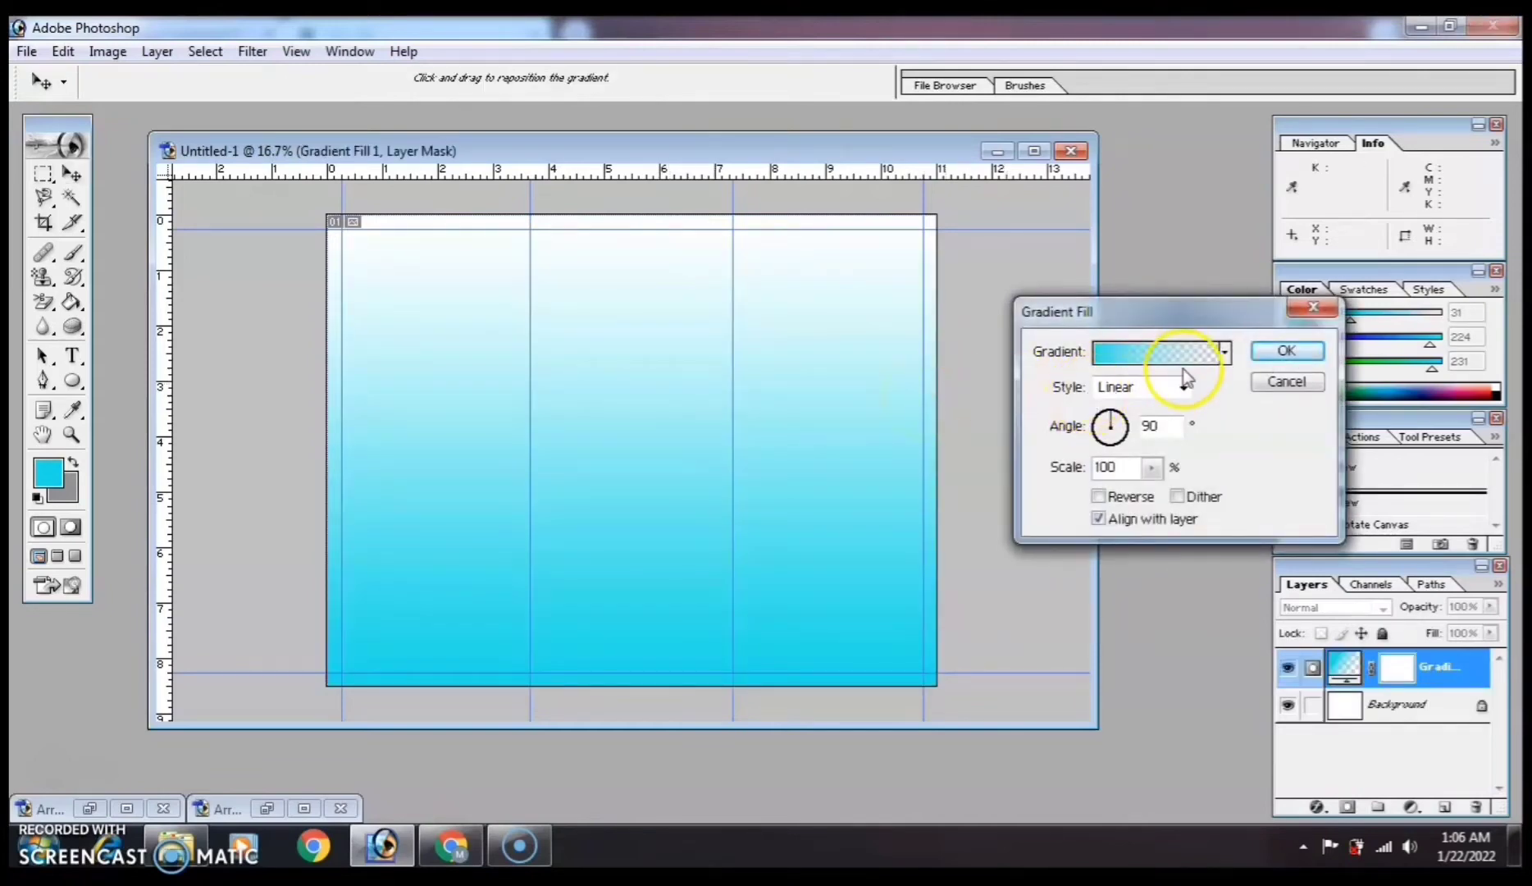
click(1111, 443)
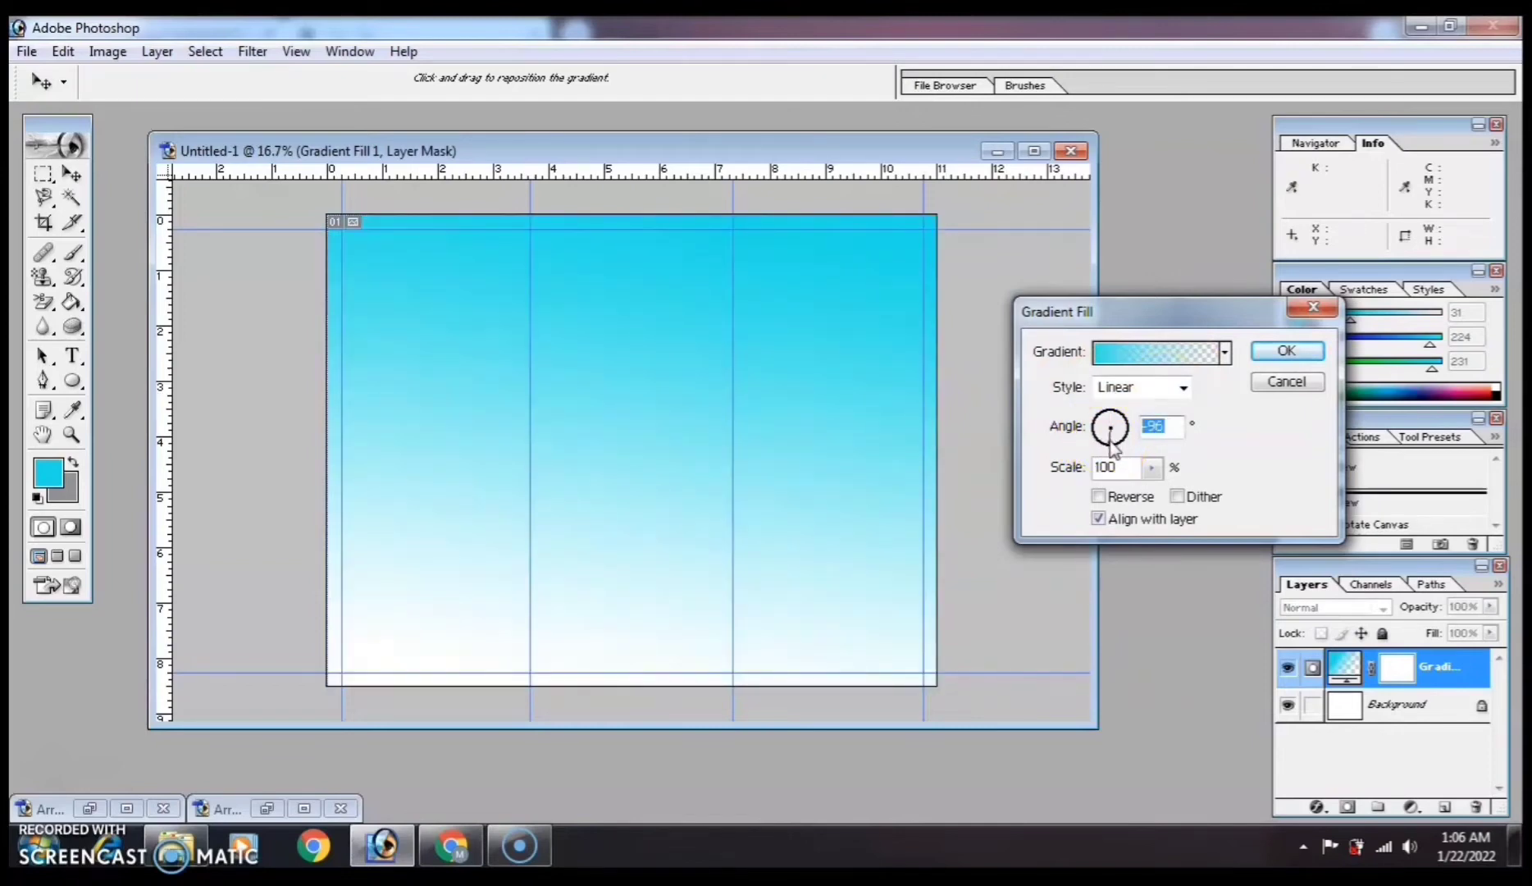
drag(1111, 438, 1113, 450)
click(1269, 351)
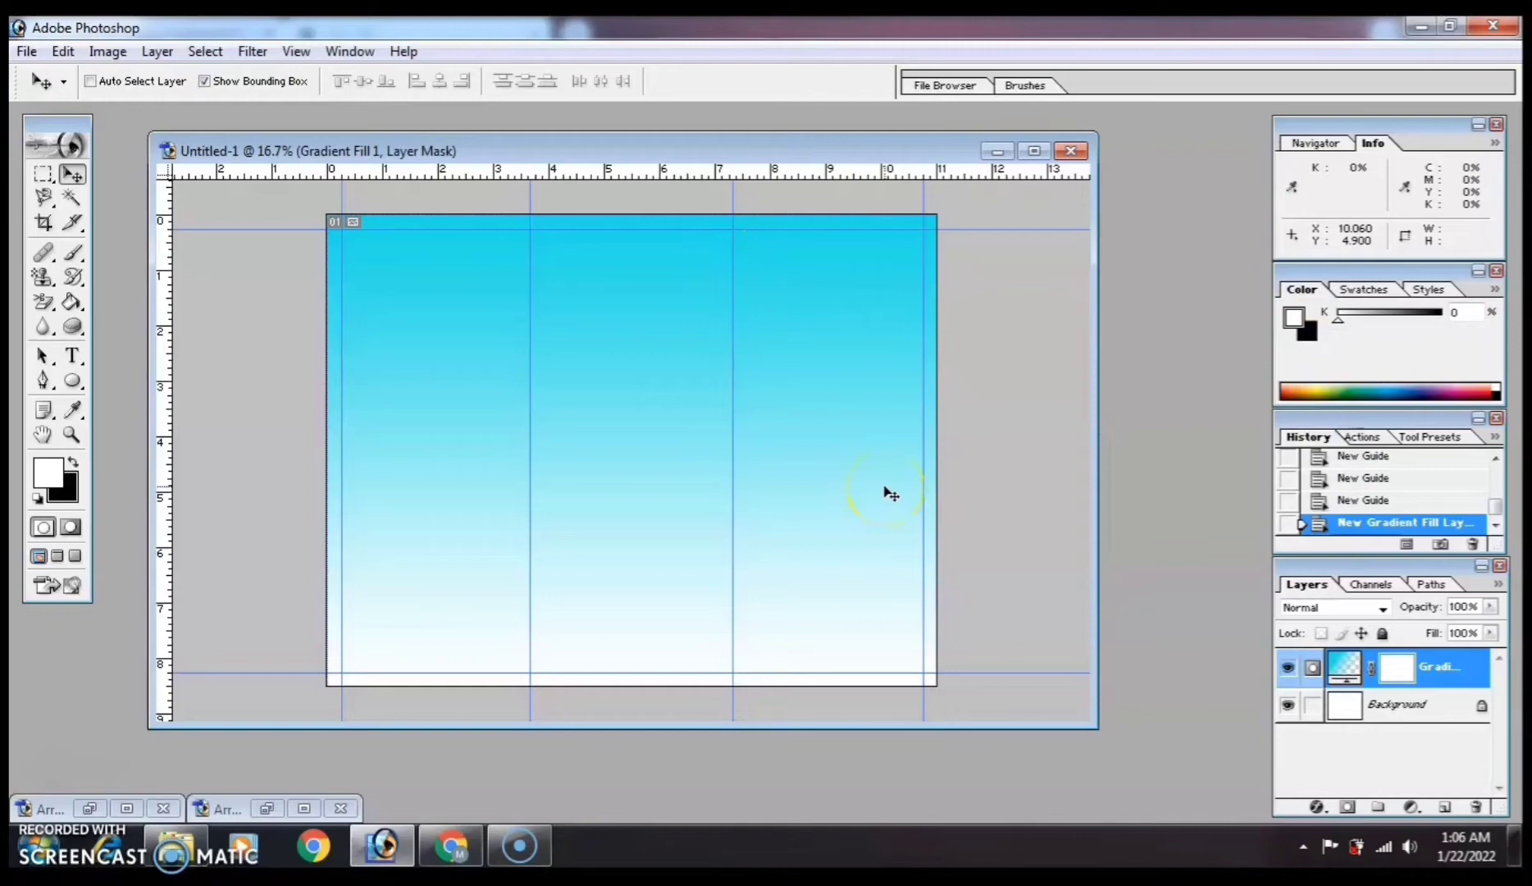
Restore the finished brochure-front sample JPG and shift its window slightly lower right.
double_click(233, 810)
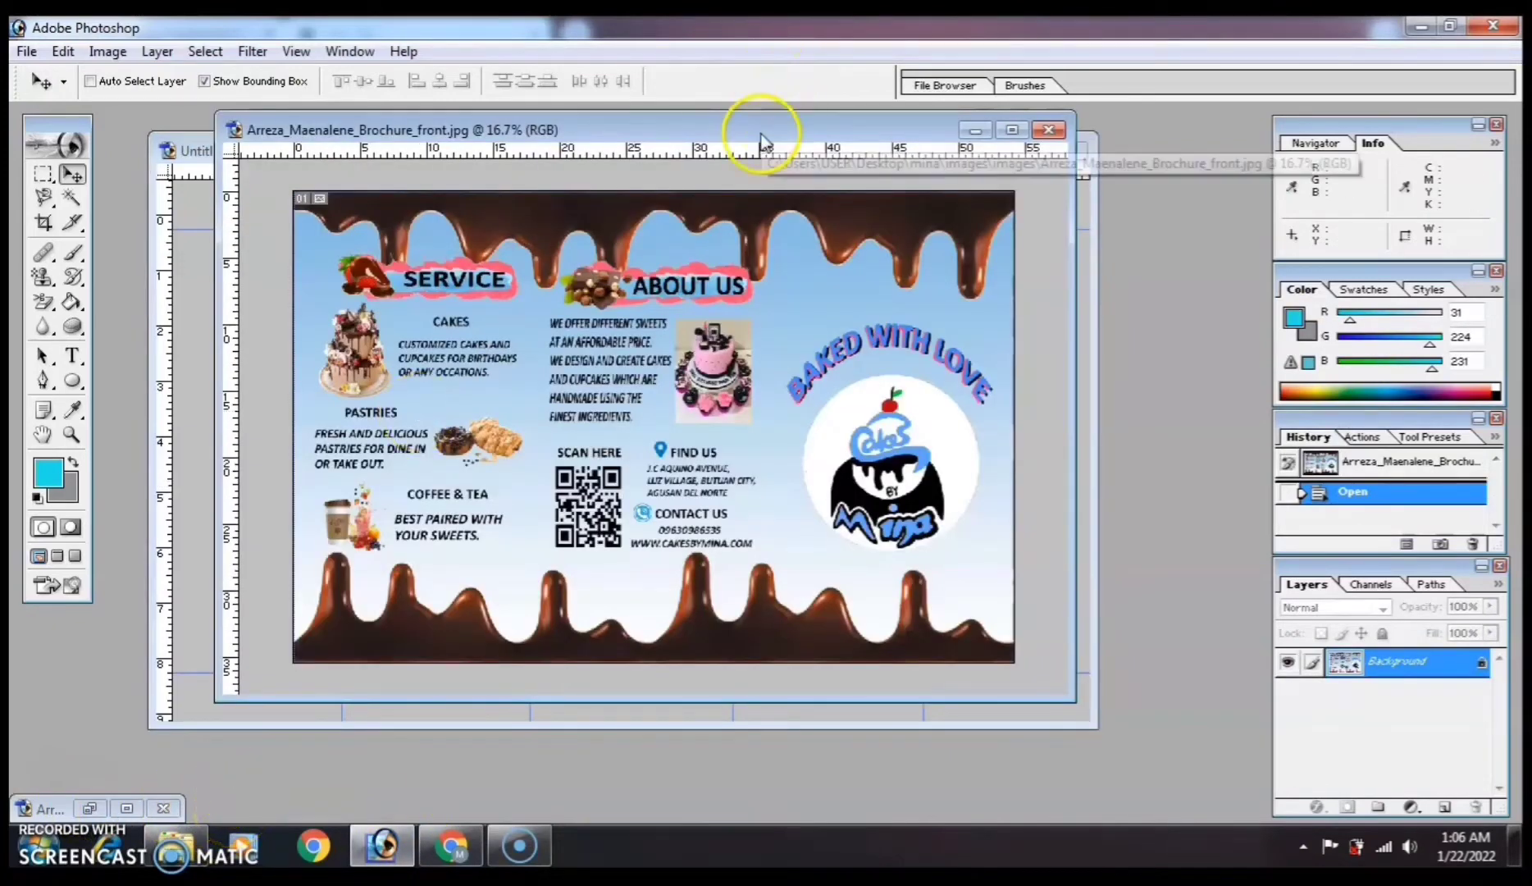
drag(766, 137, 801, 145)
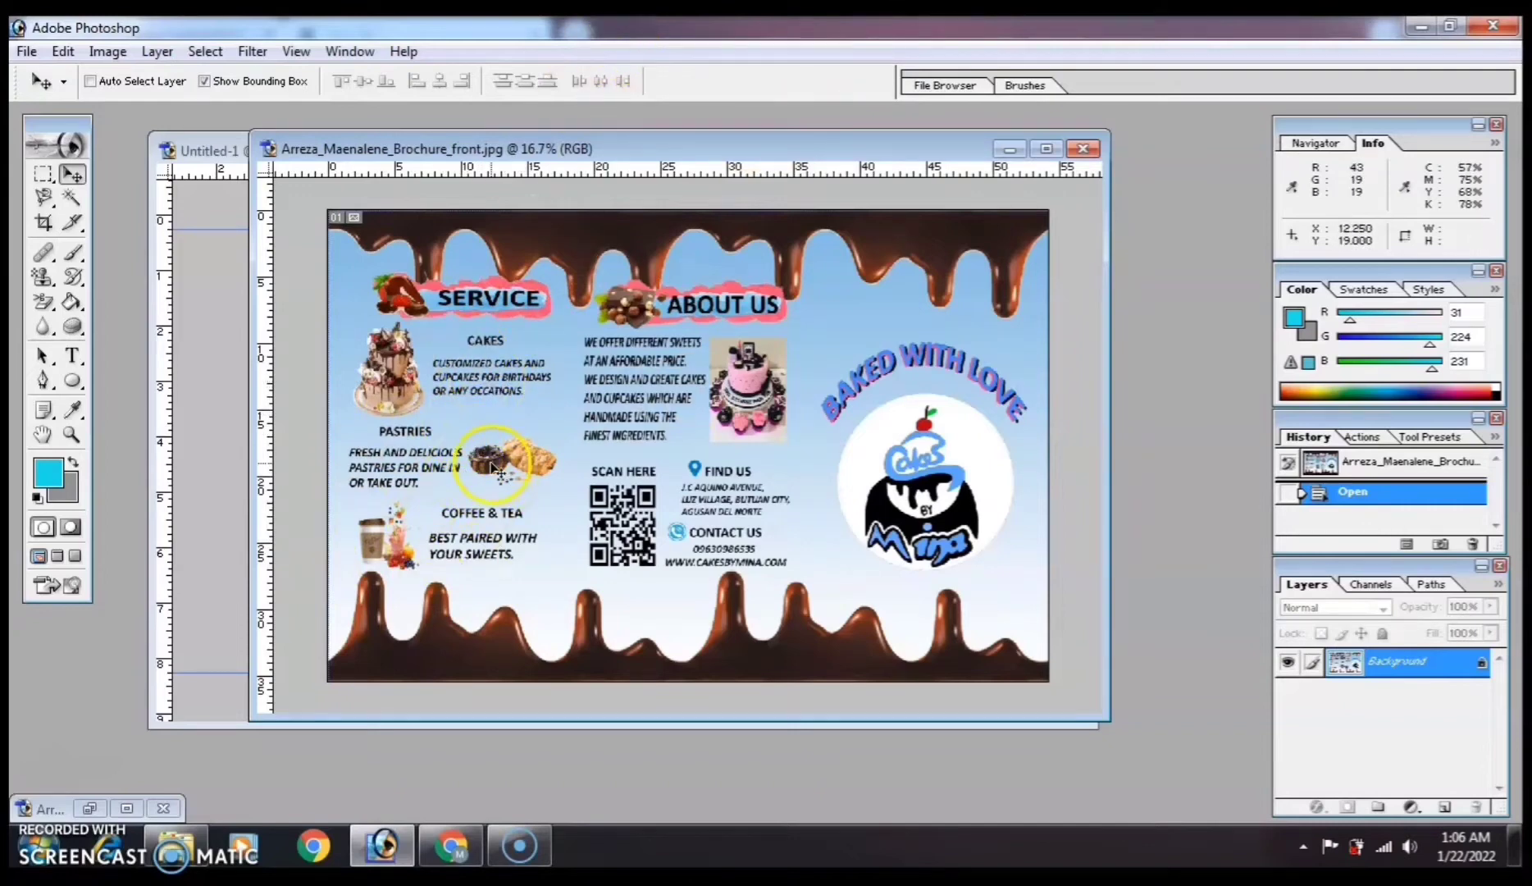
Back on the gradient design, reposition the 'front' label and recolour it pure black.
double_click(51, 810)
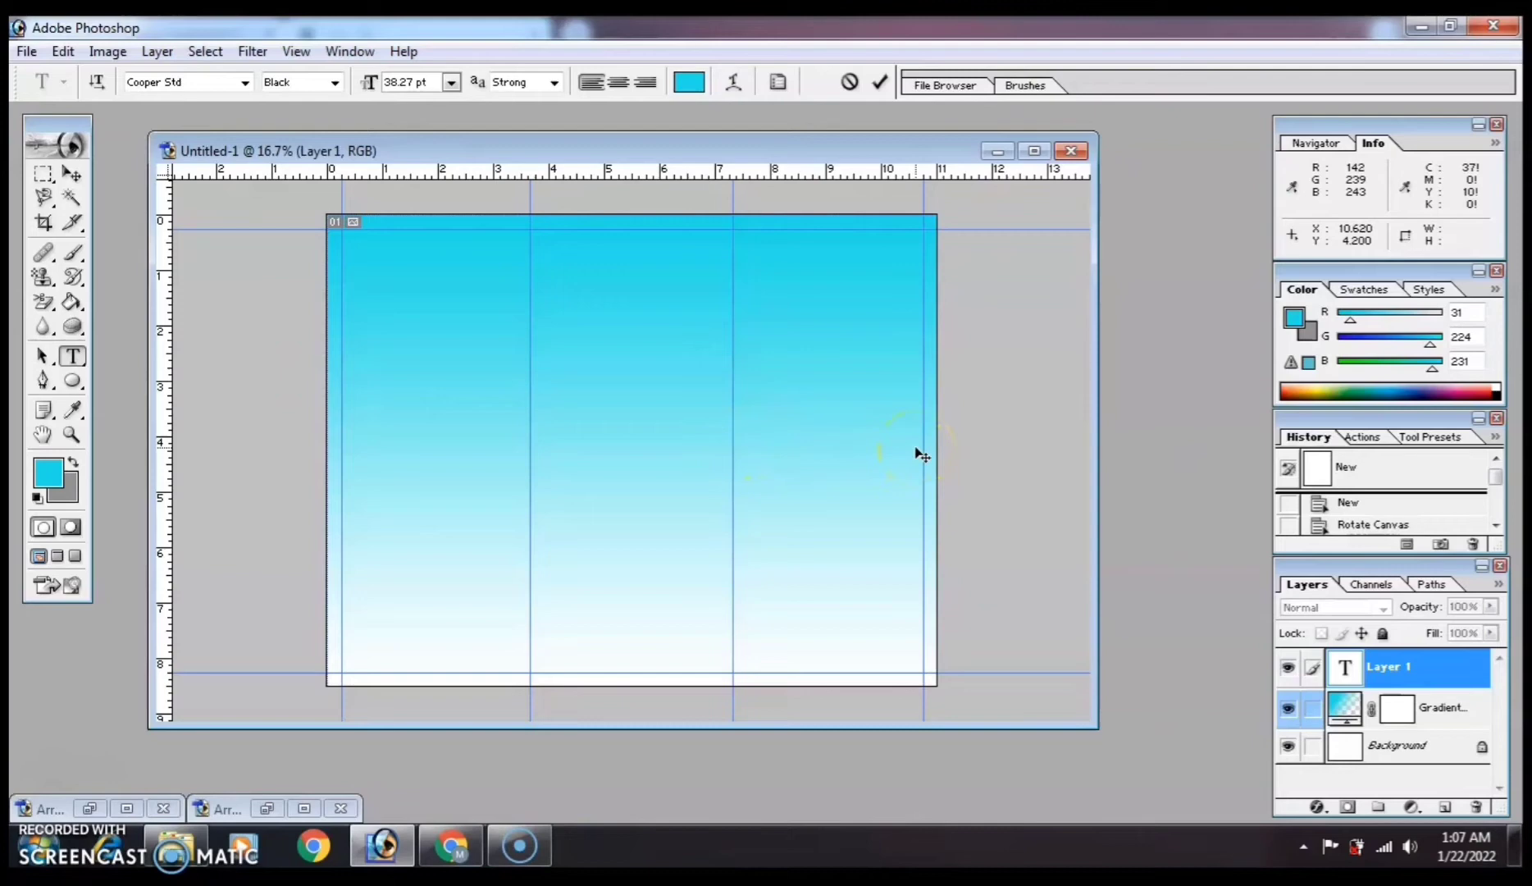
mouse_move(838, 420)
mouse_down()
mouse_move(793, 435)
mouse_move(851, 441)
mouse_up()
click(691, 81)
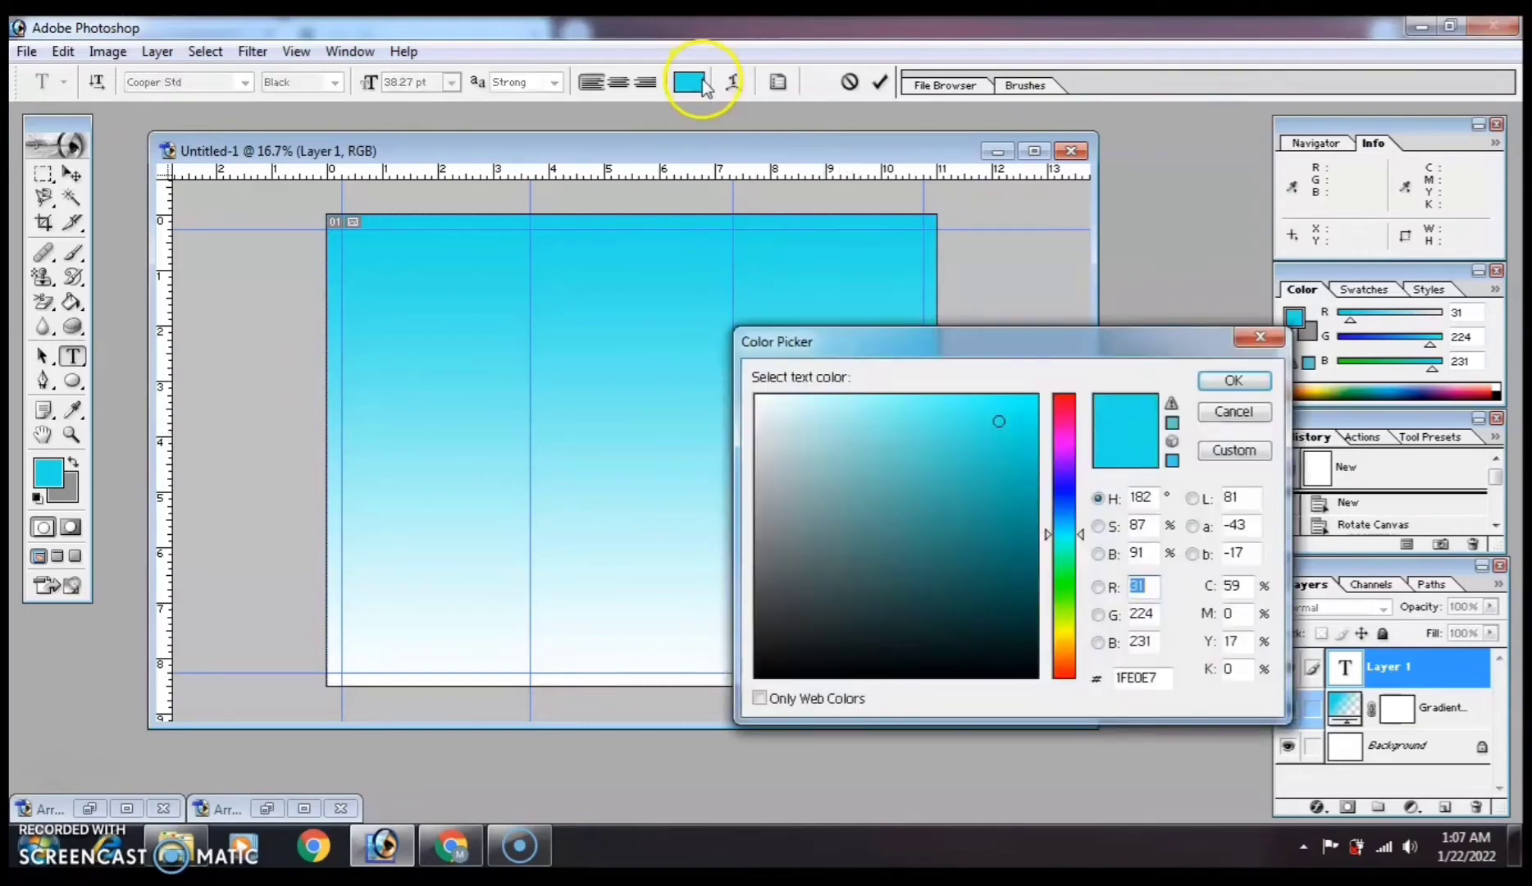
click(998, 414)
click(1310, 363)
click(1235, 380)
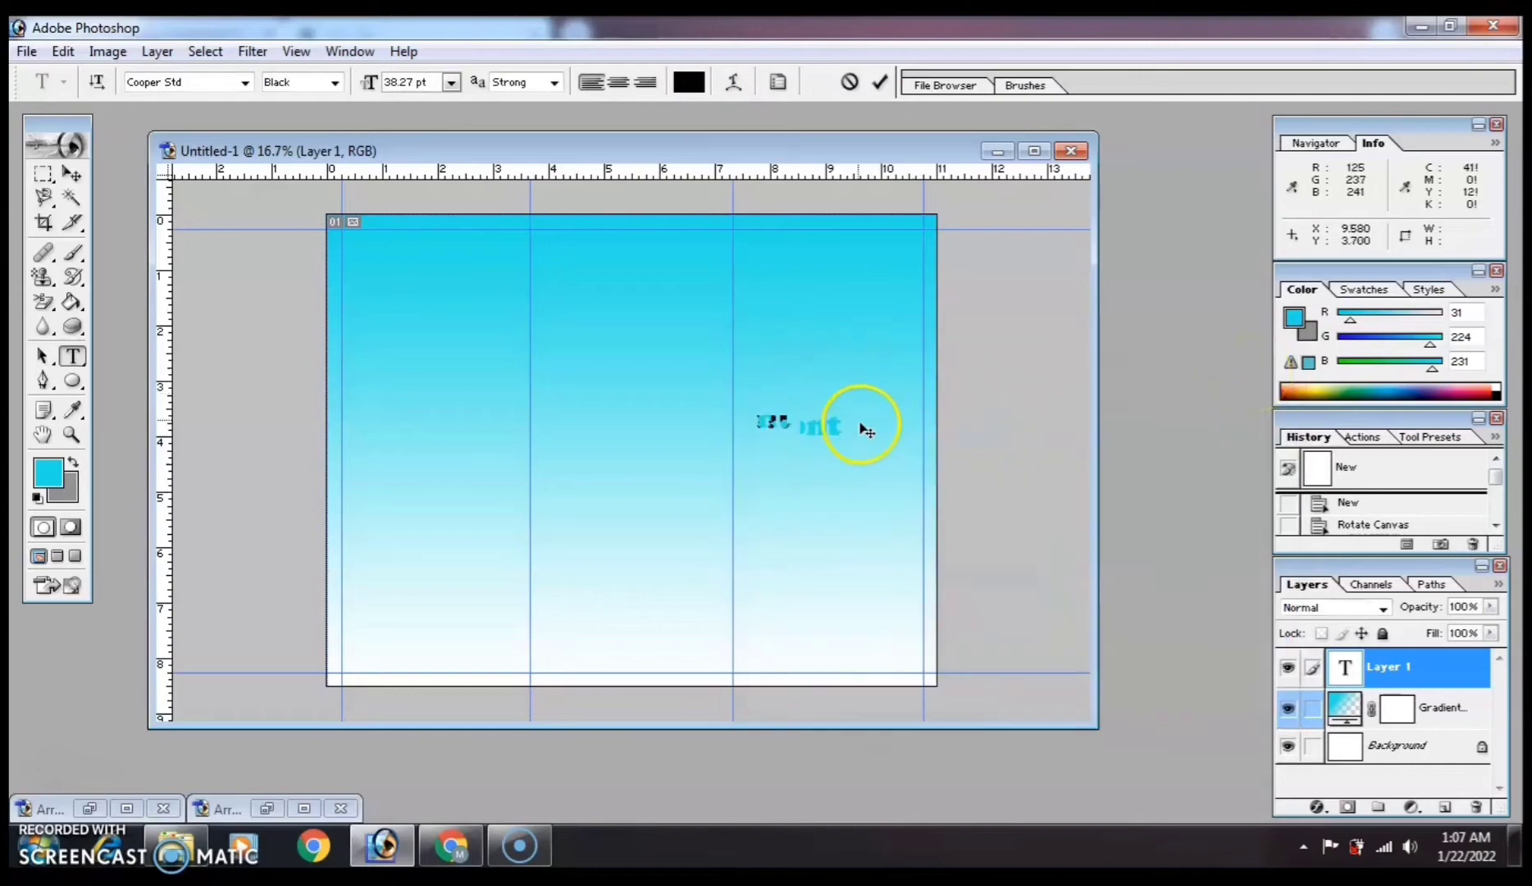
drag(862, 424, 736, 397)
click(689, 81)
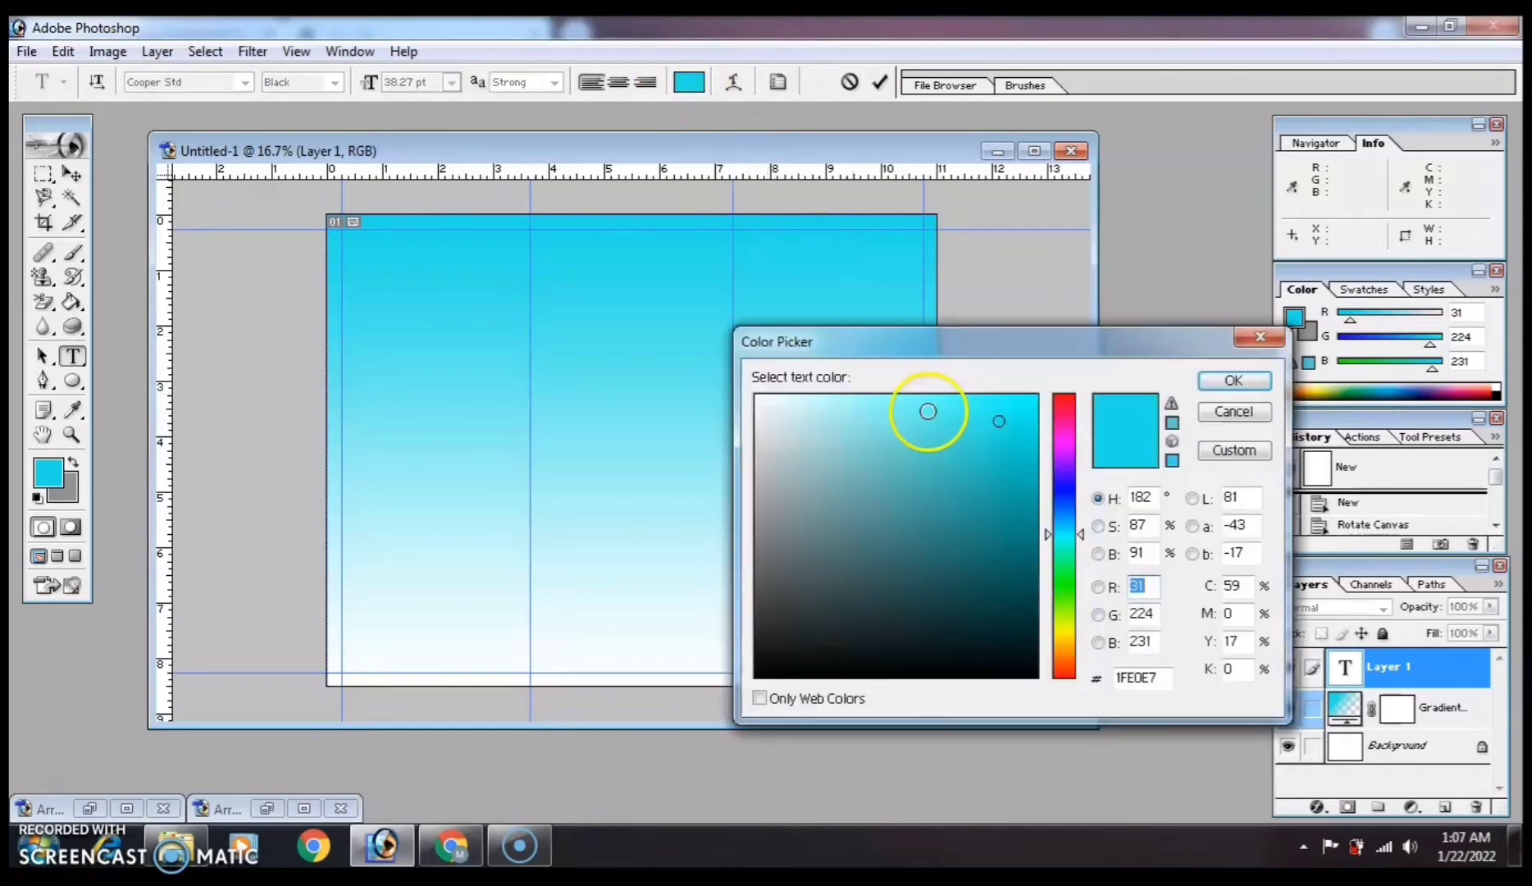
drag(1009, 430, 769, 727)
click(1234, 380)
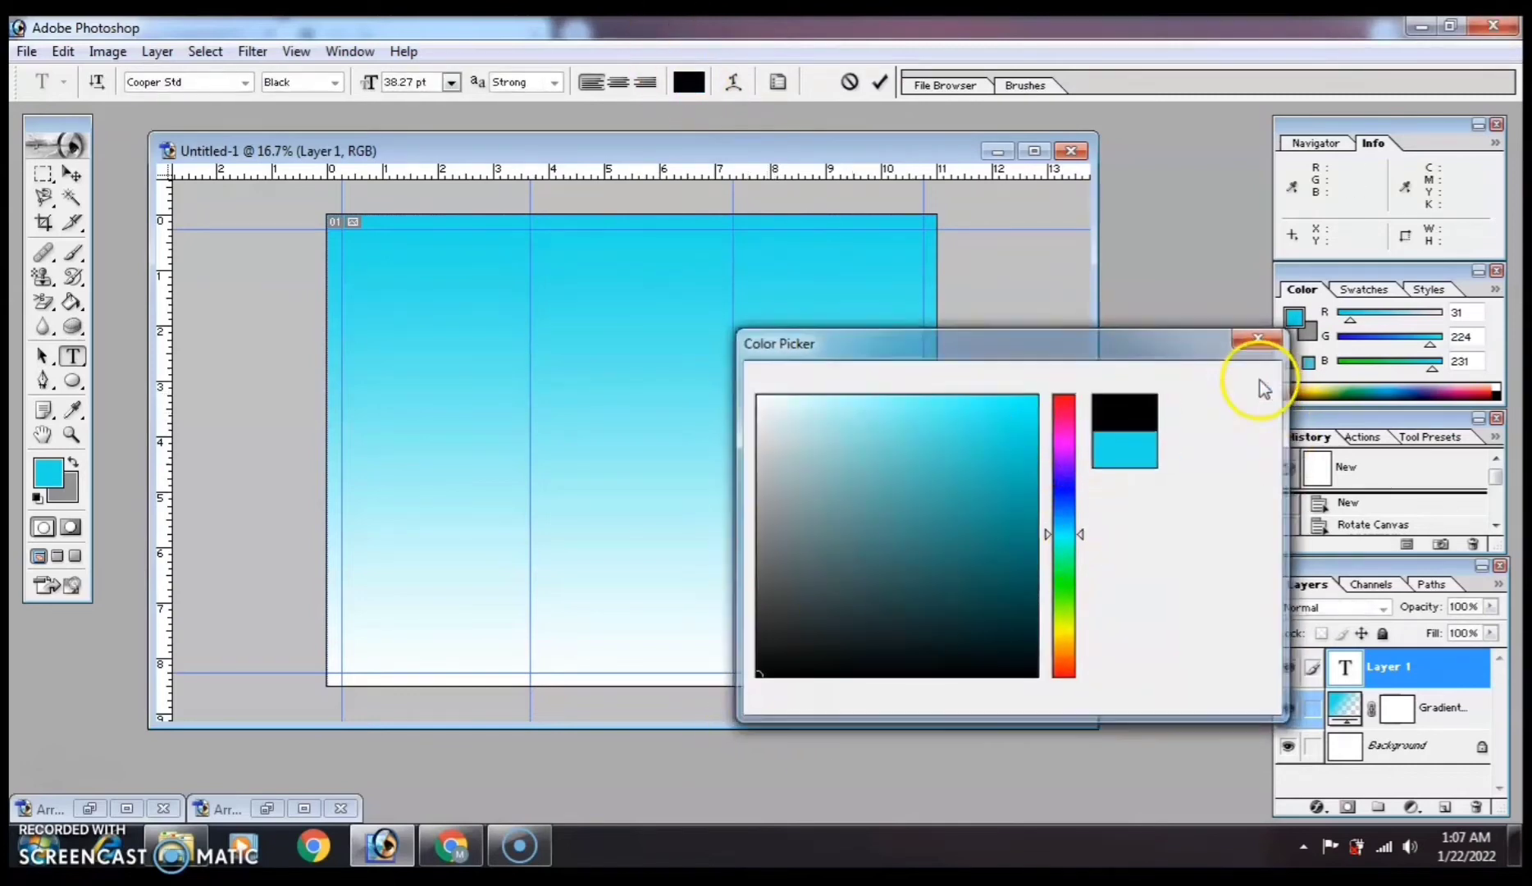
click(880, 82)
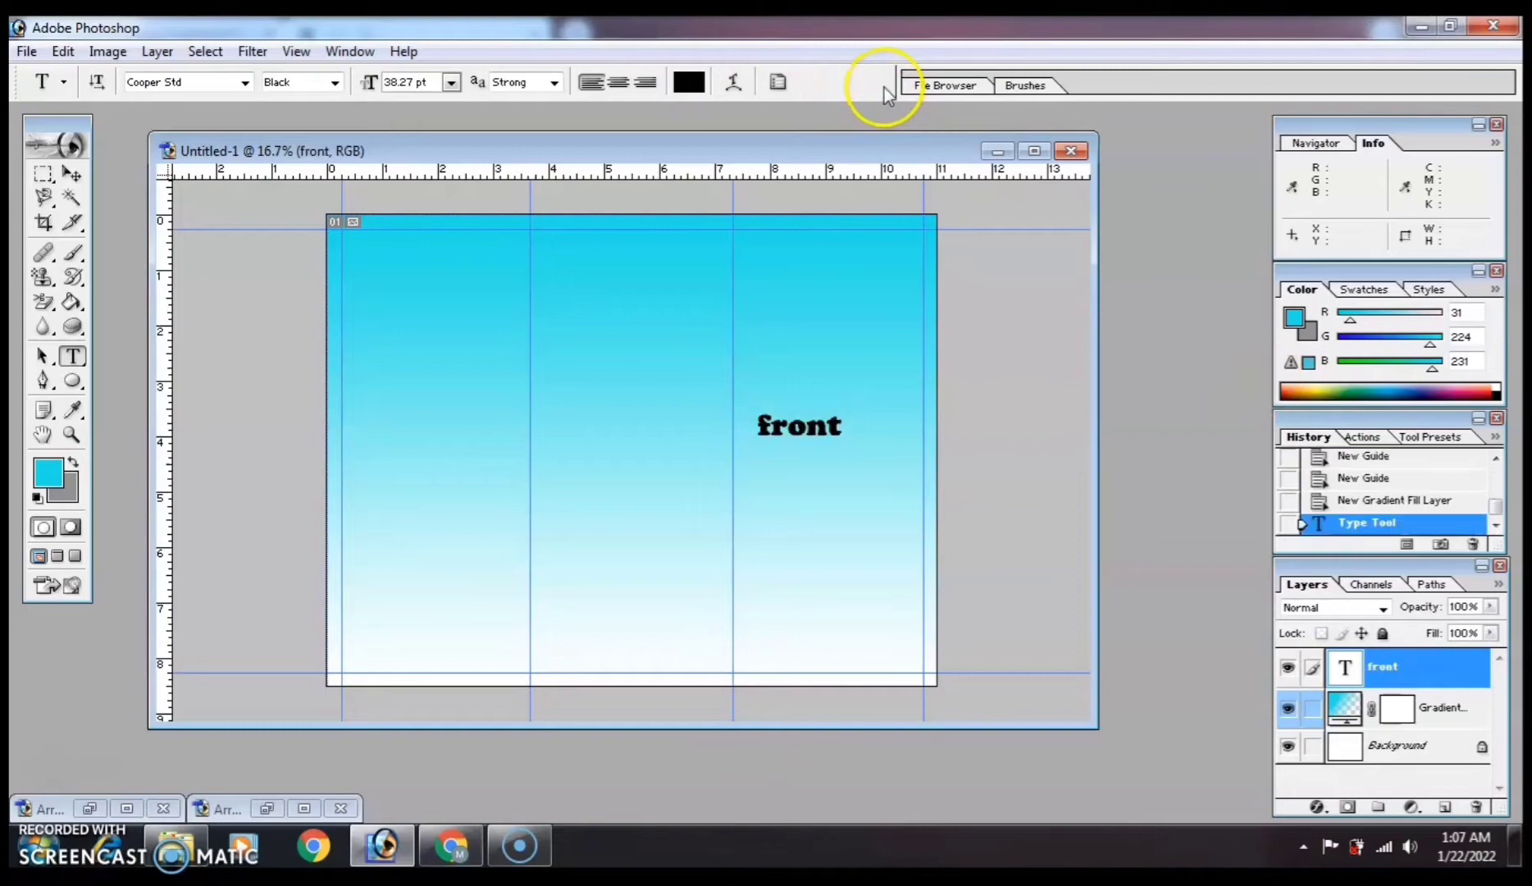
Add a 'company logo/name' label below 'front' and nudge it slightly down.
click(773, 469)
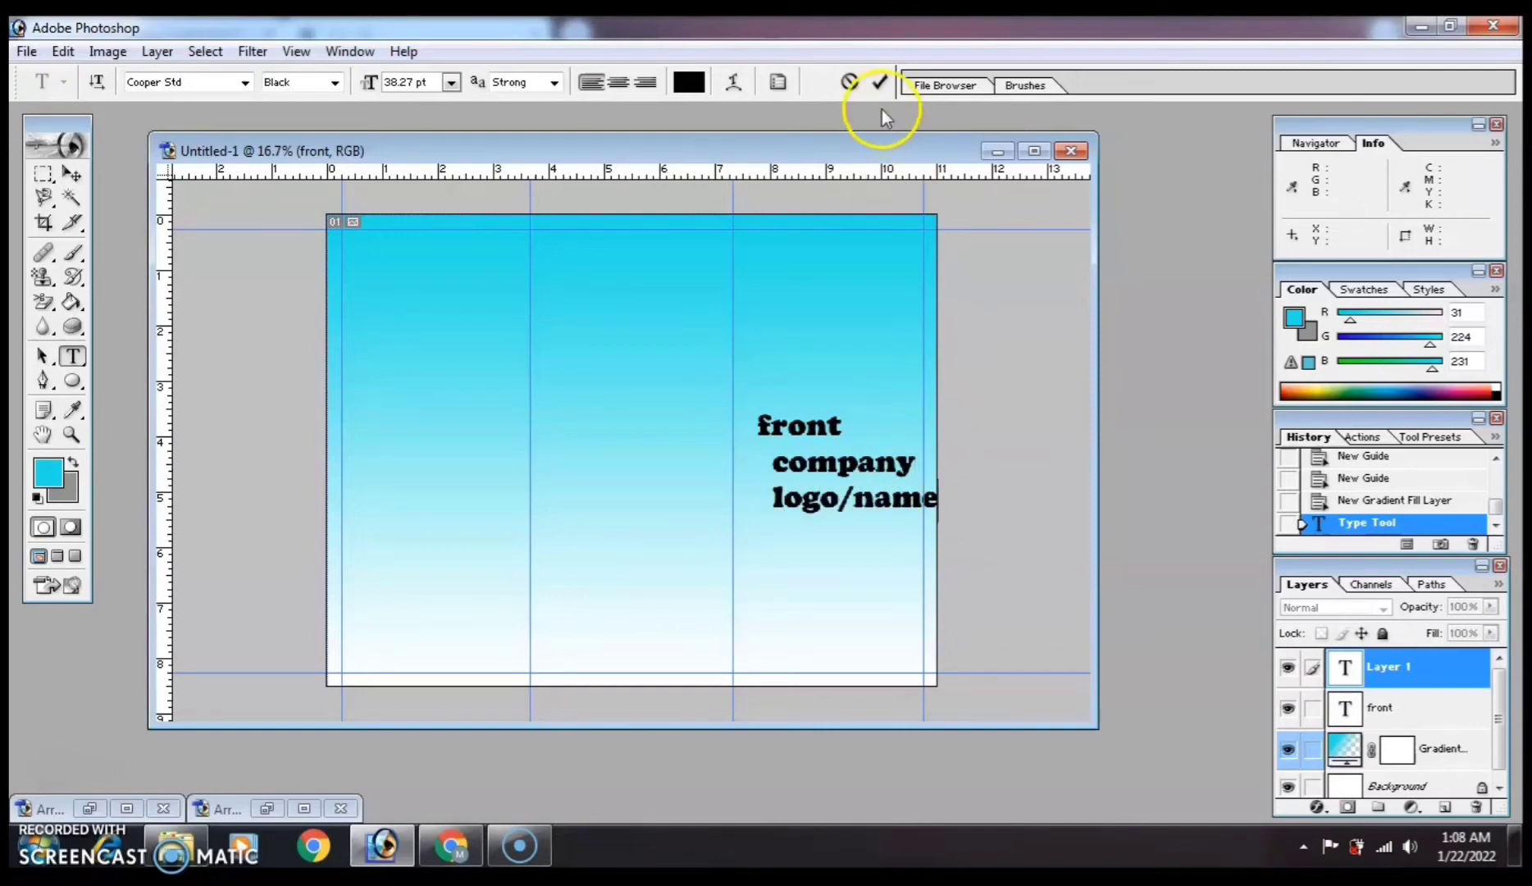
click(880, 81)
click(72, 174)
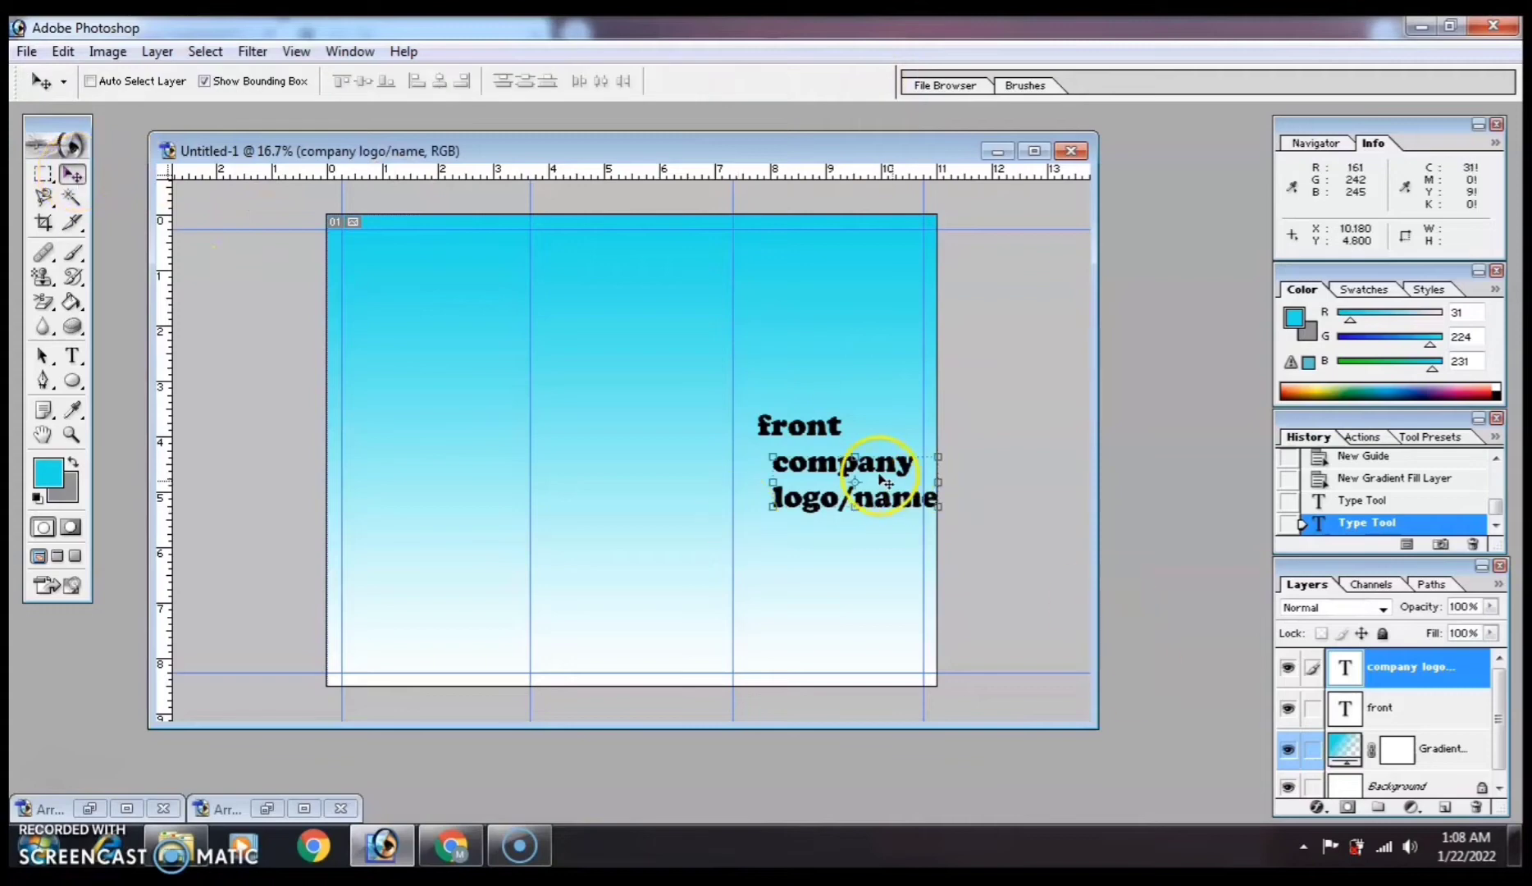
drag(879, 468, 876, 496)
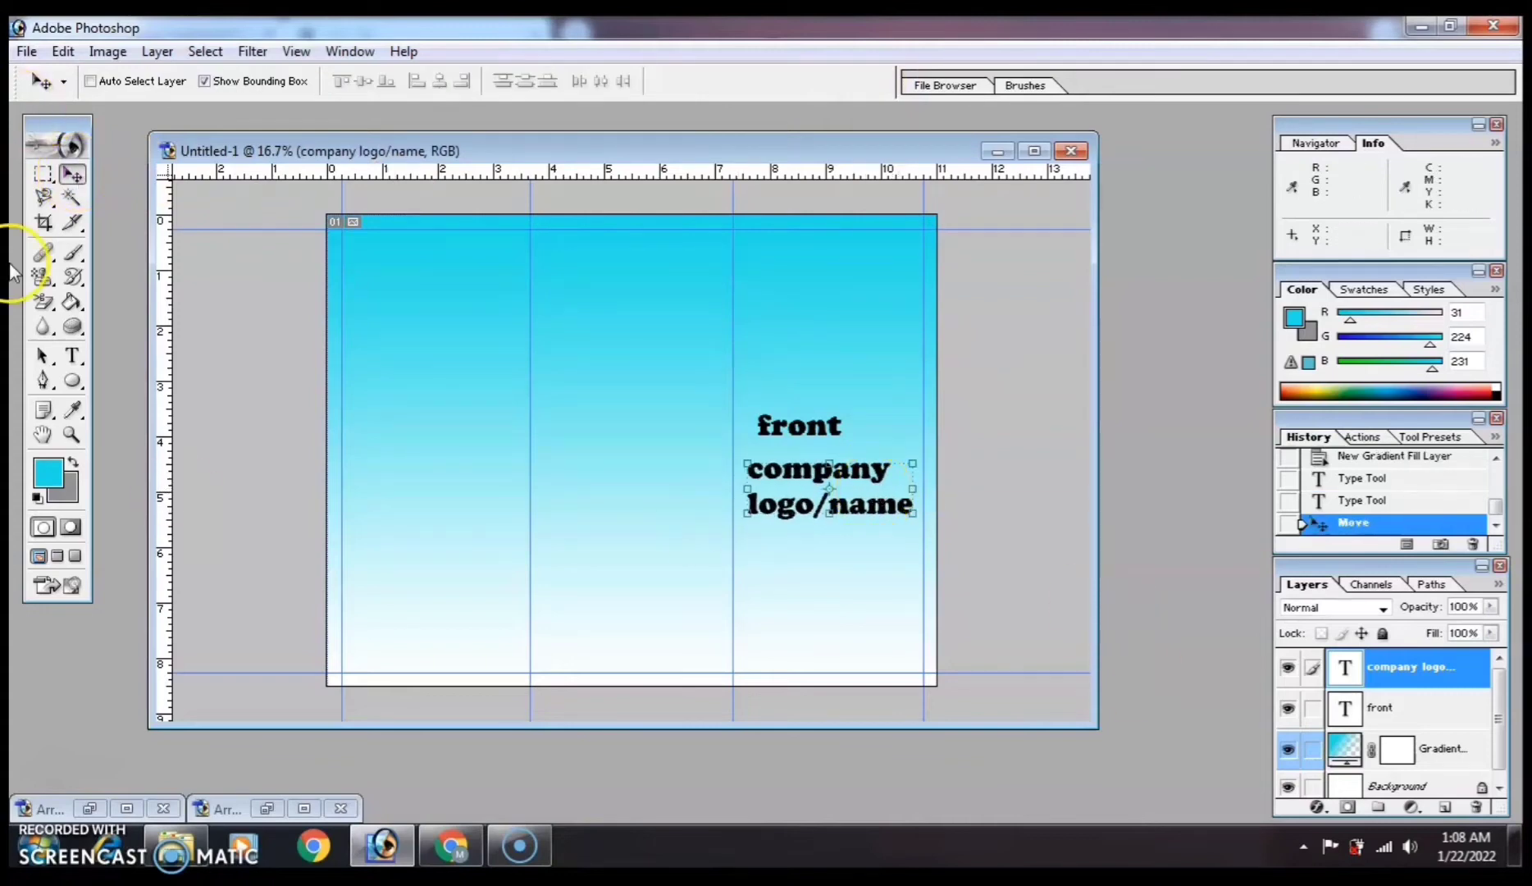
Label the middle panel 'back' and a two-line 'contact details'.
click(73, 355)
click(561, 415)
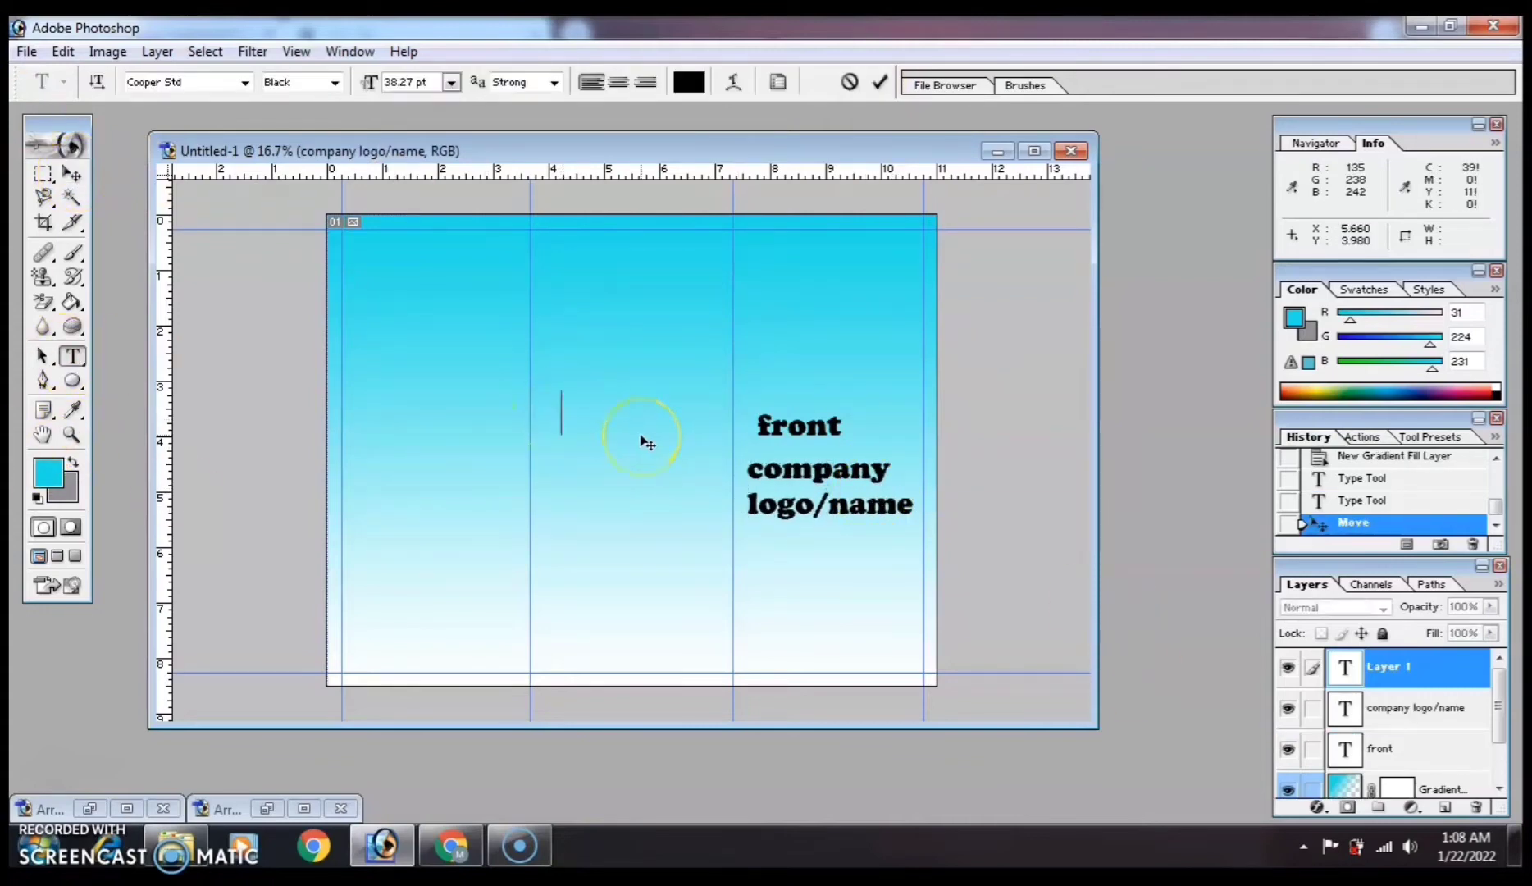
text(back)
click(874, 83)
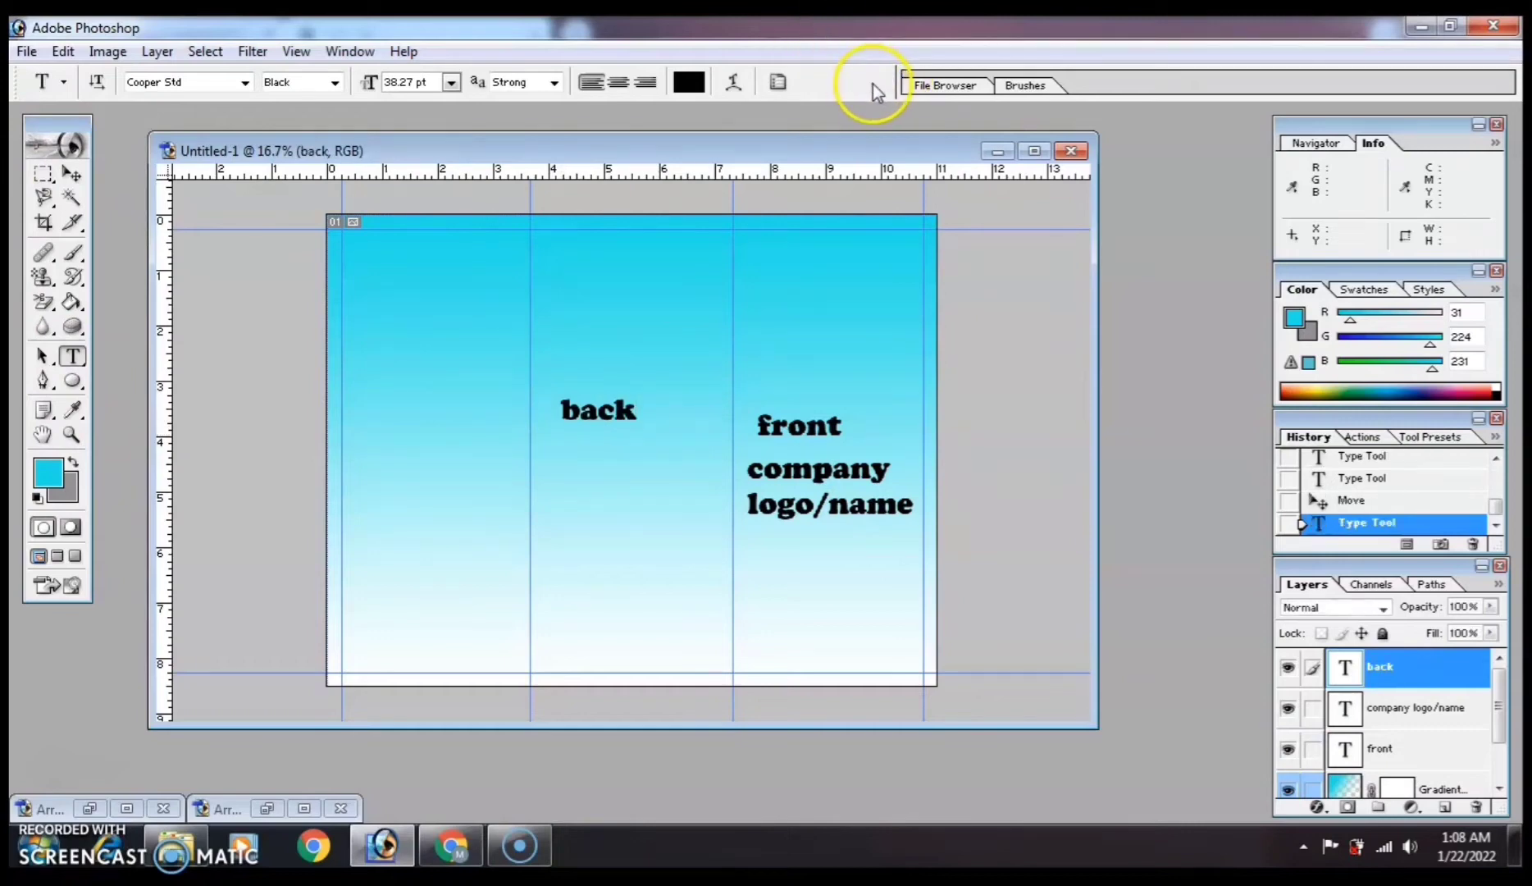
click(560, 459)
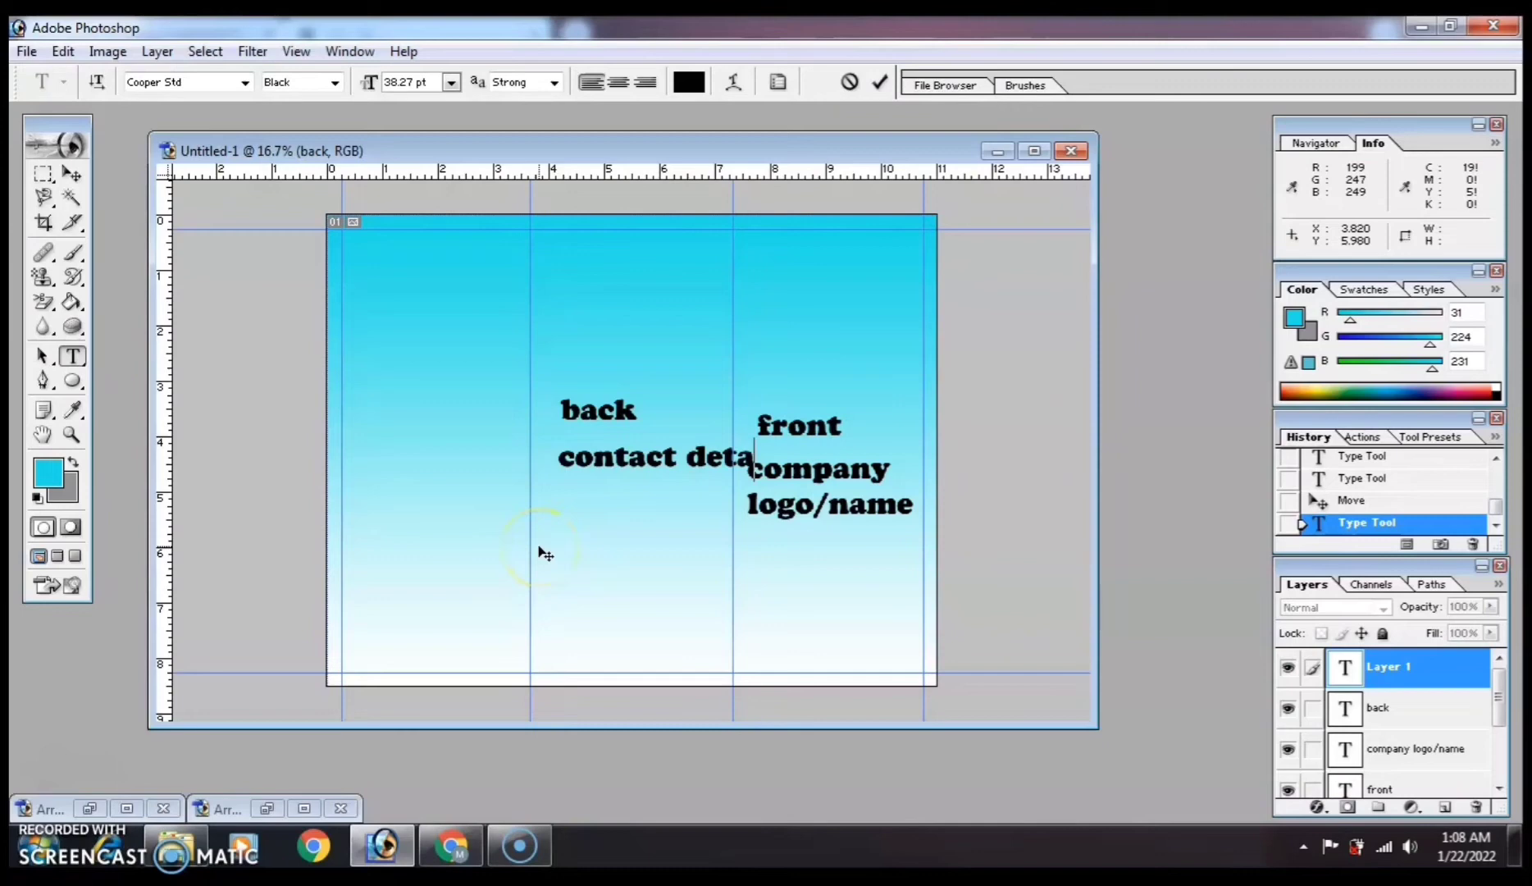
click(684, 453)
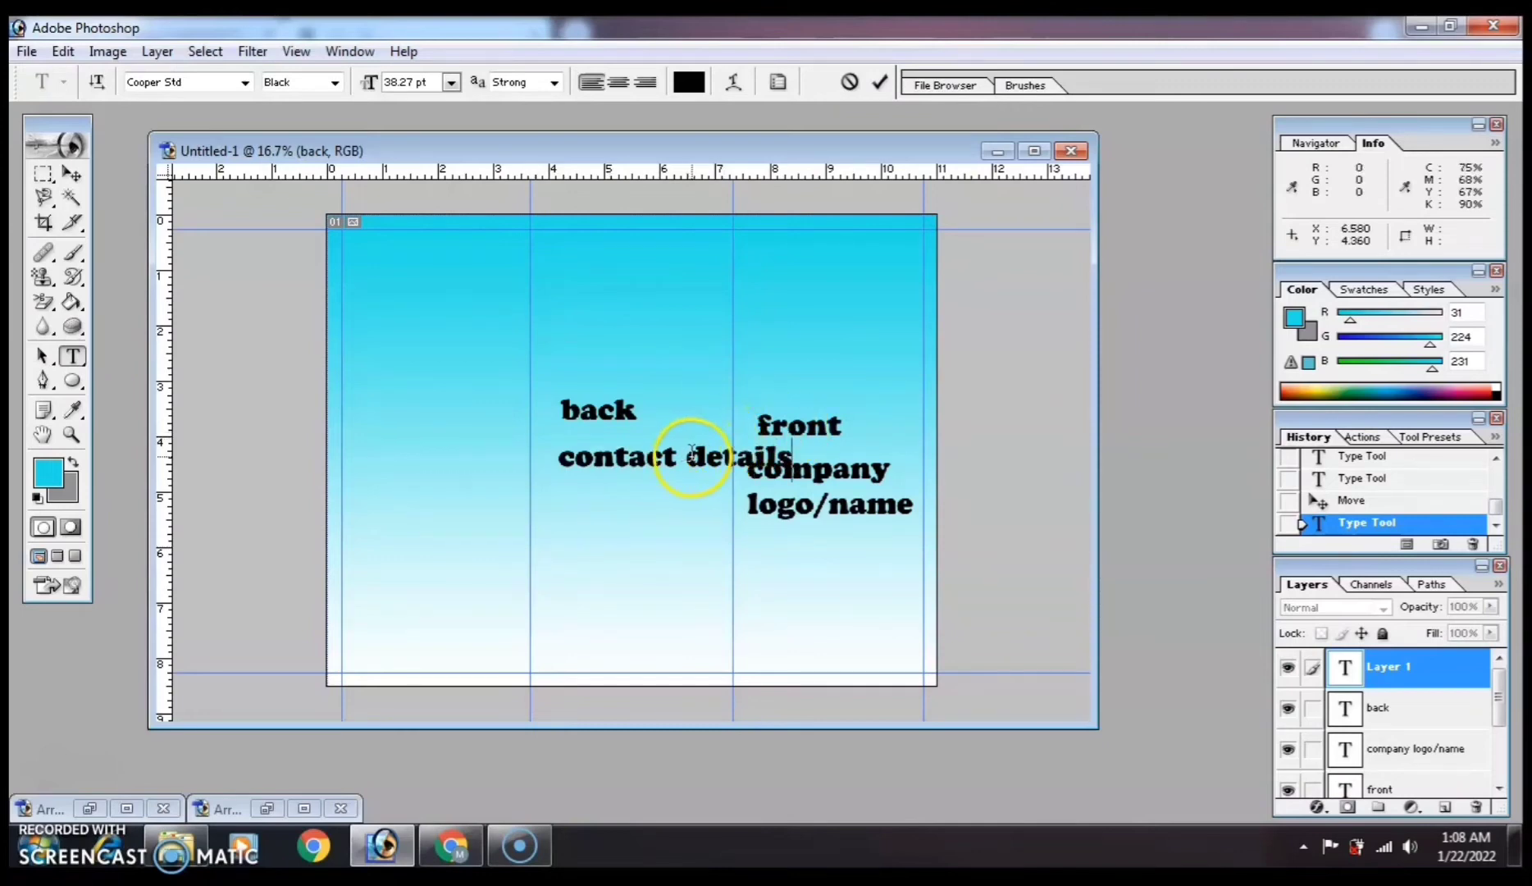
key(Return)
click(877, 82)
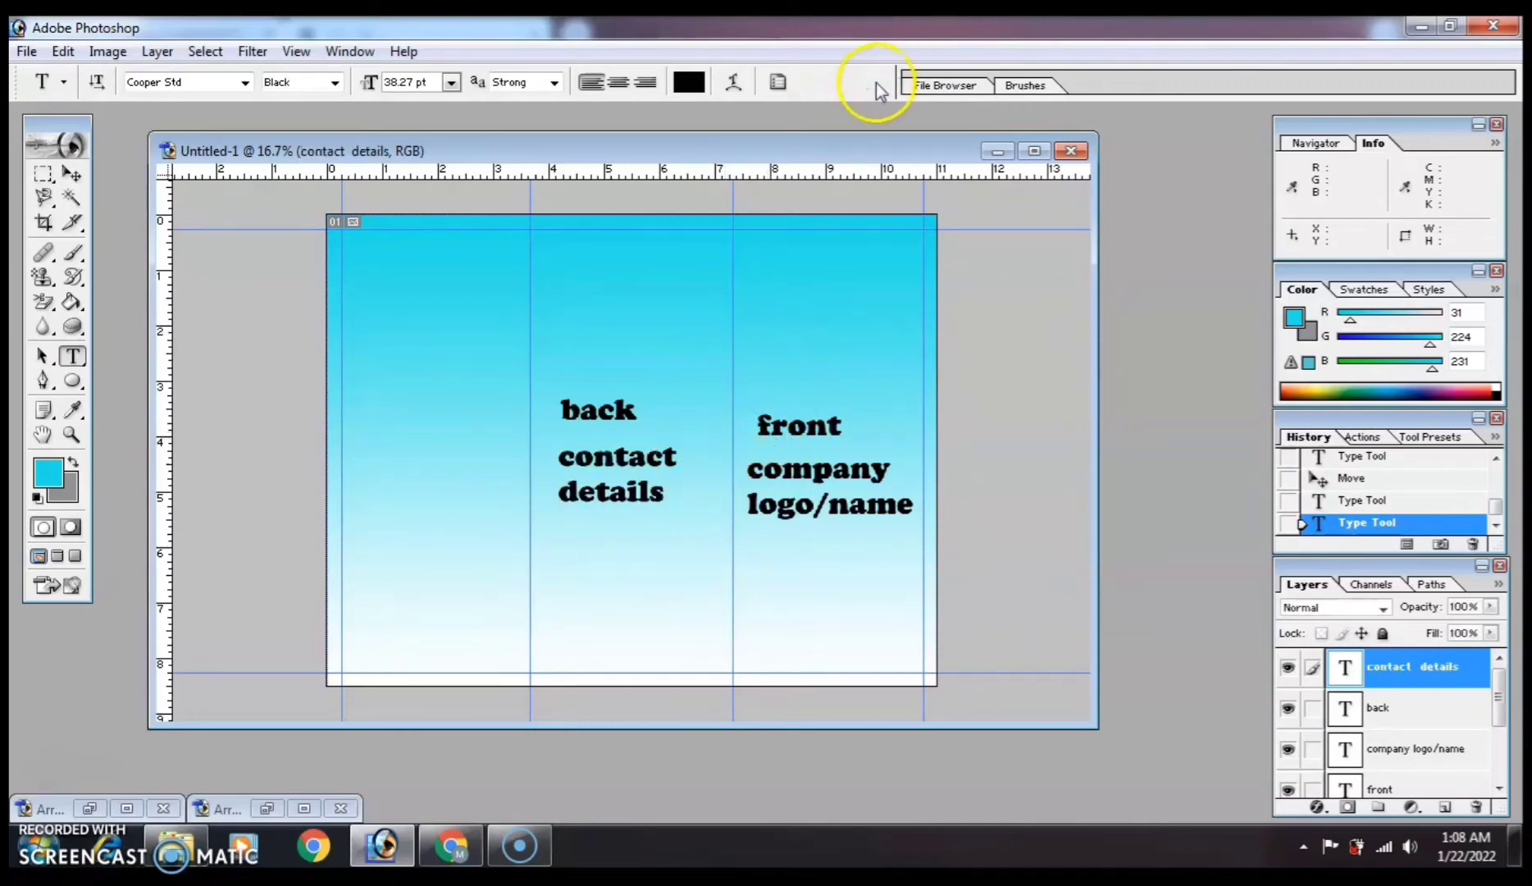
Label the left panel 'right inside flap' and 'company details', and type a 'Page 1' heading.
click(358, 405)
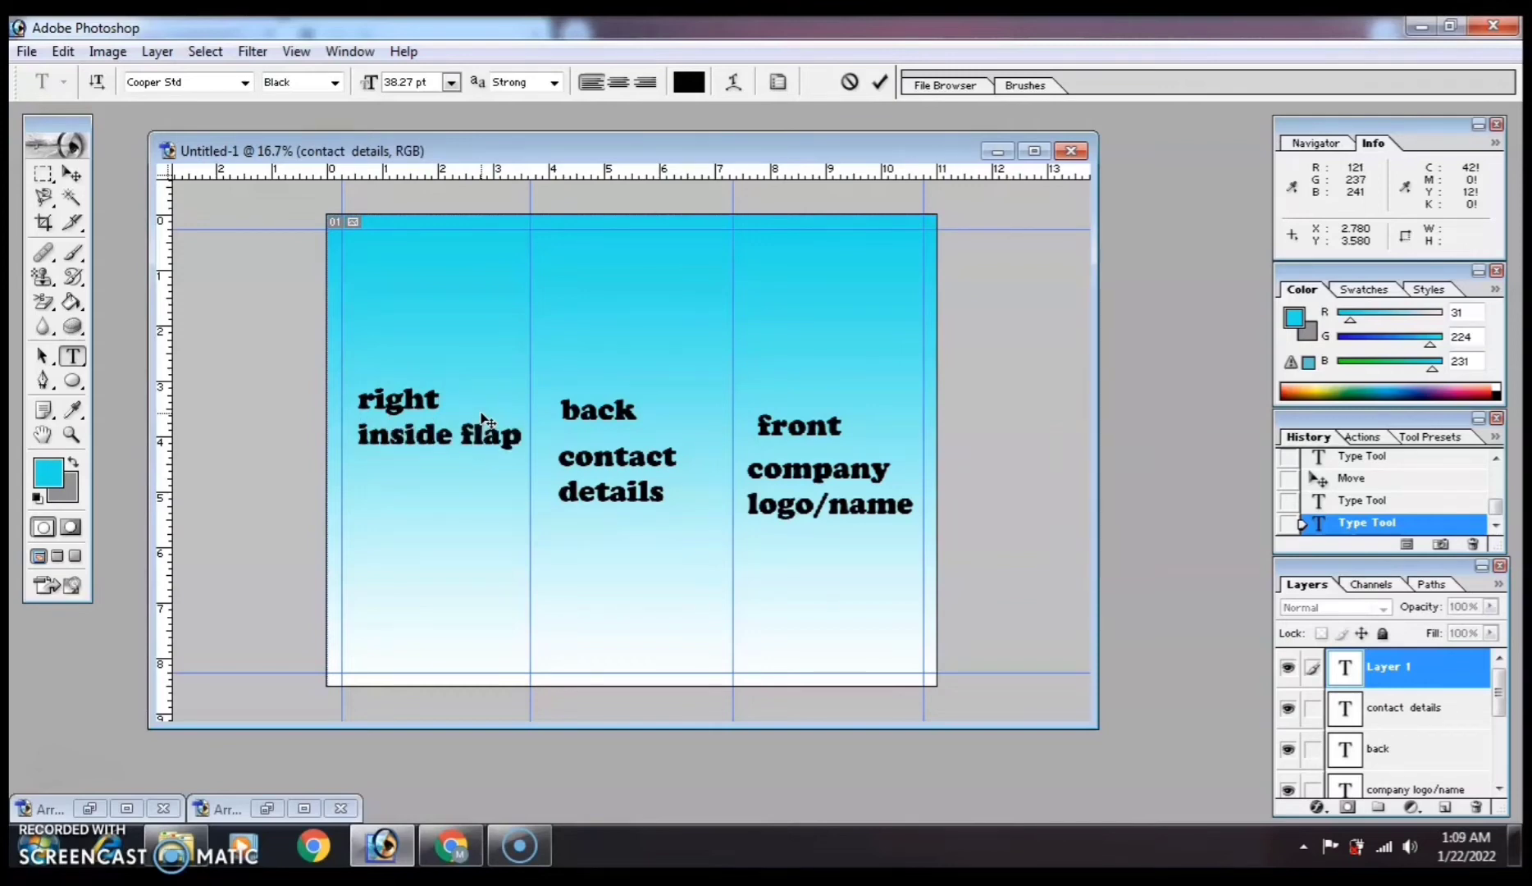
click(879, 81)
click(359, 501)
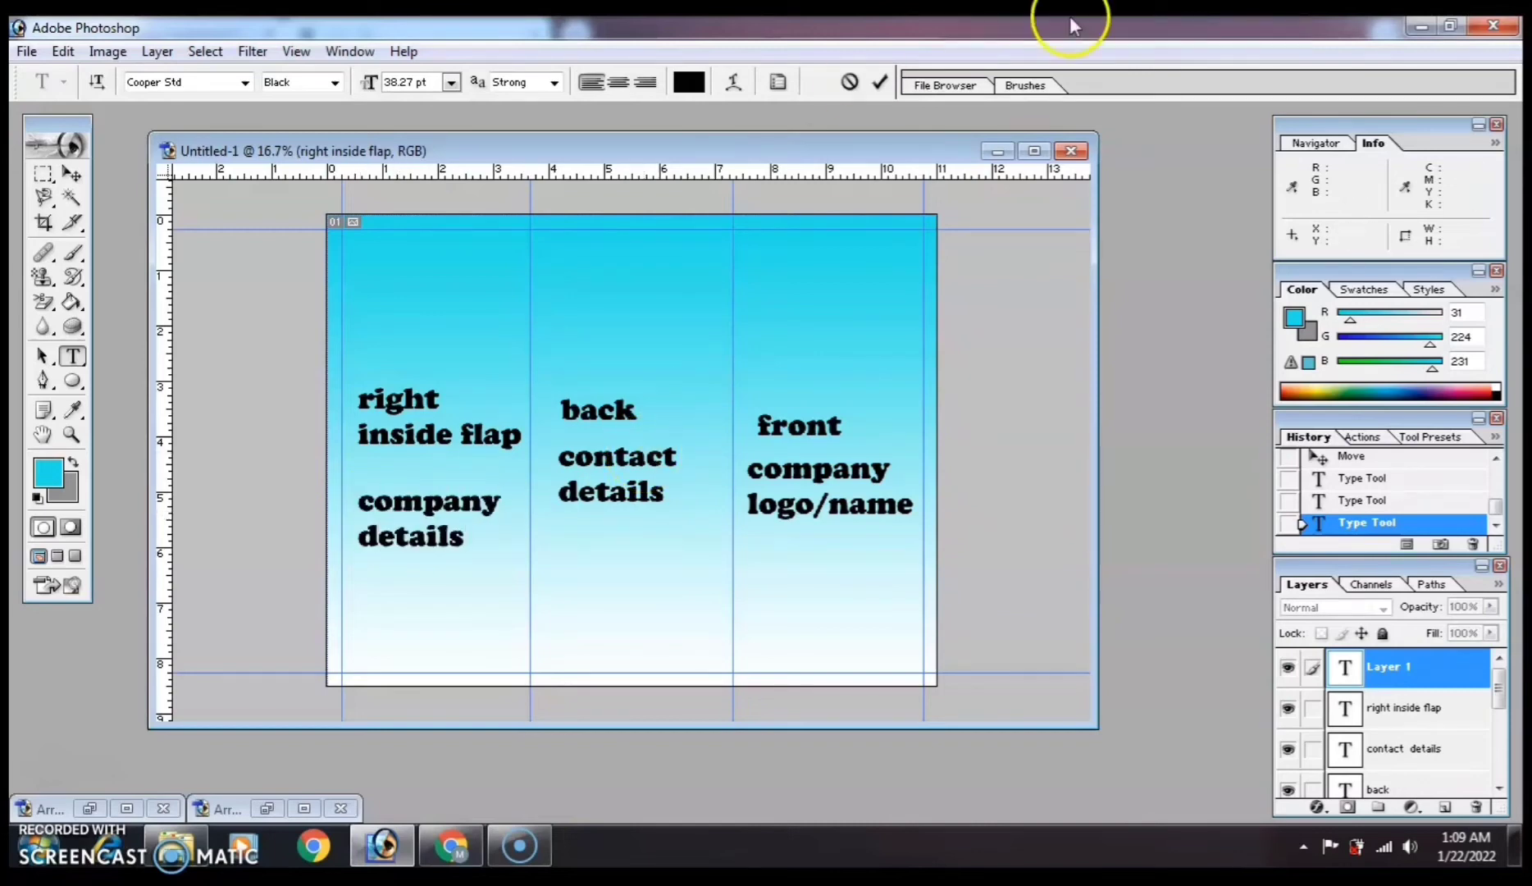
click(878, 83)
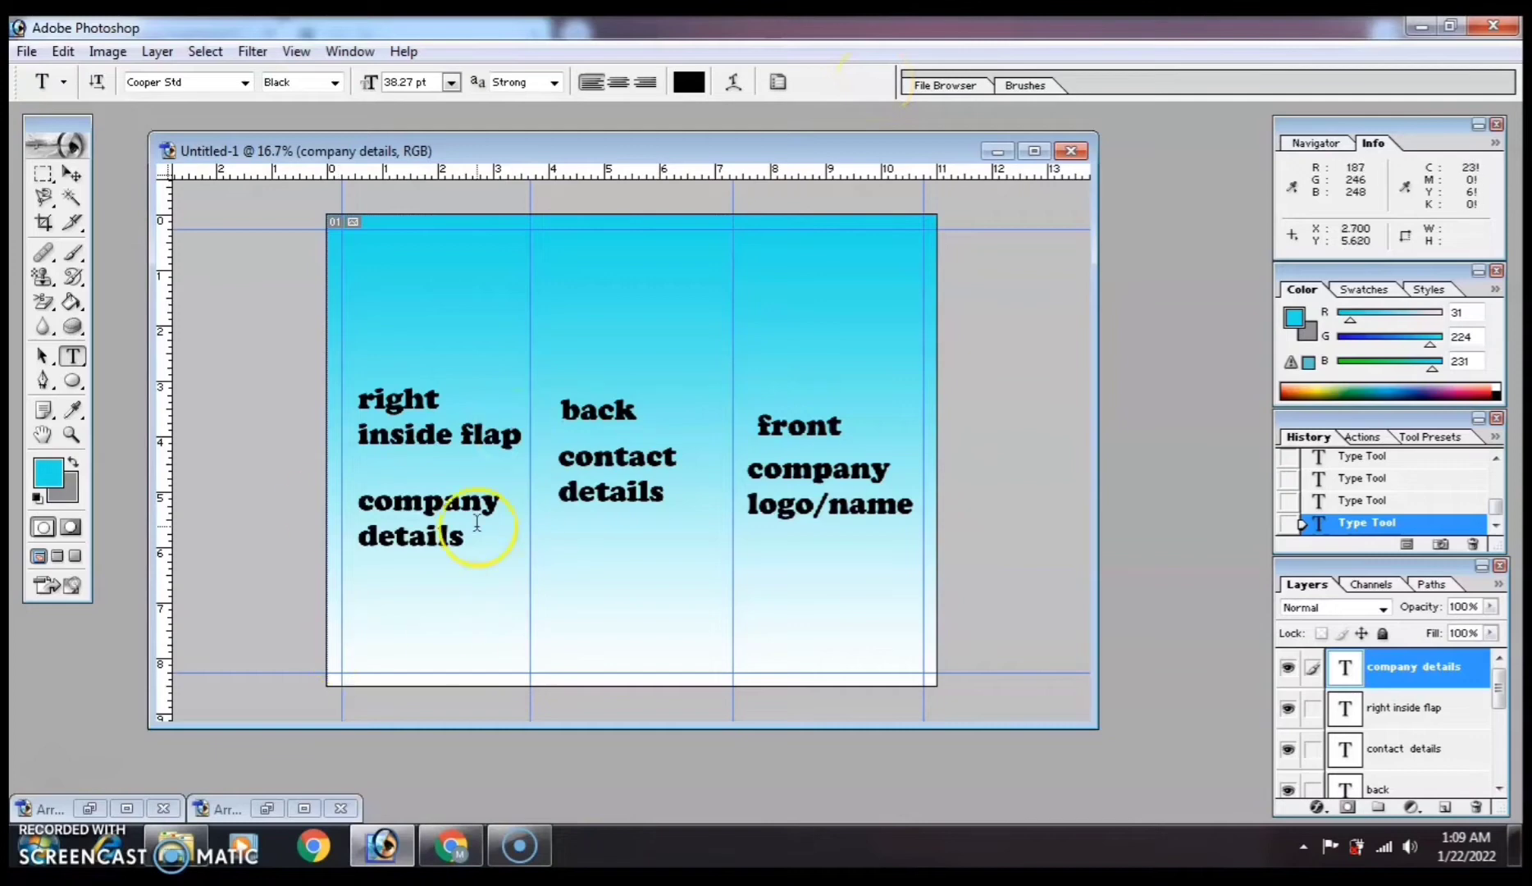
click(361, 256)
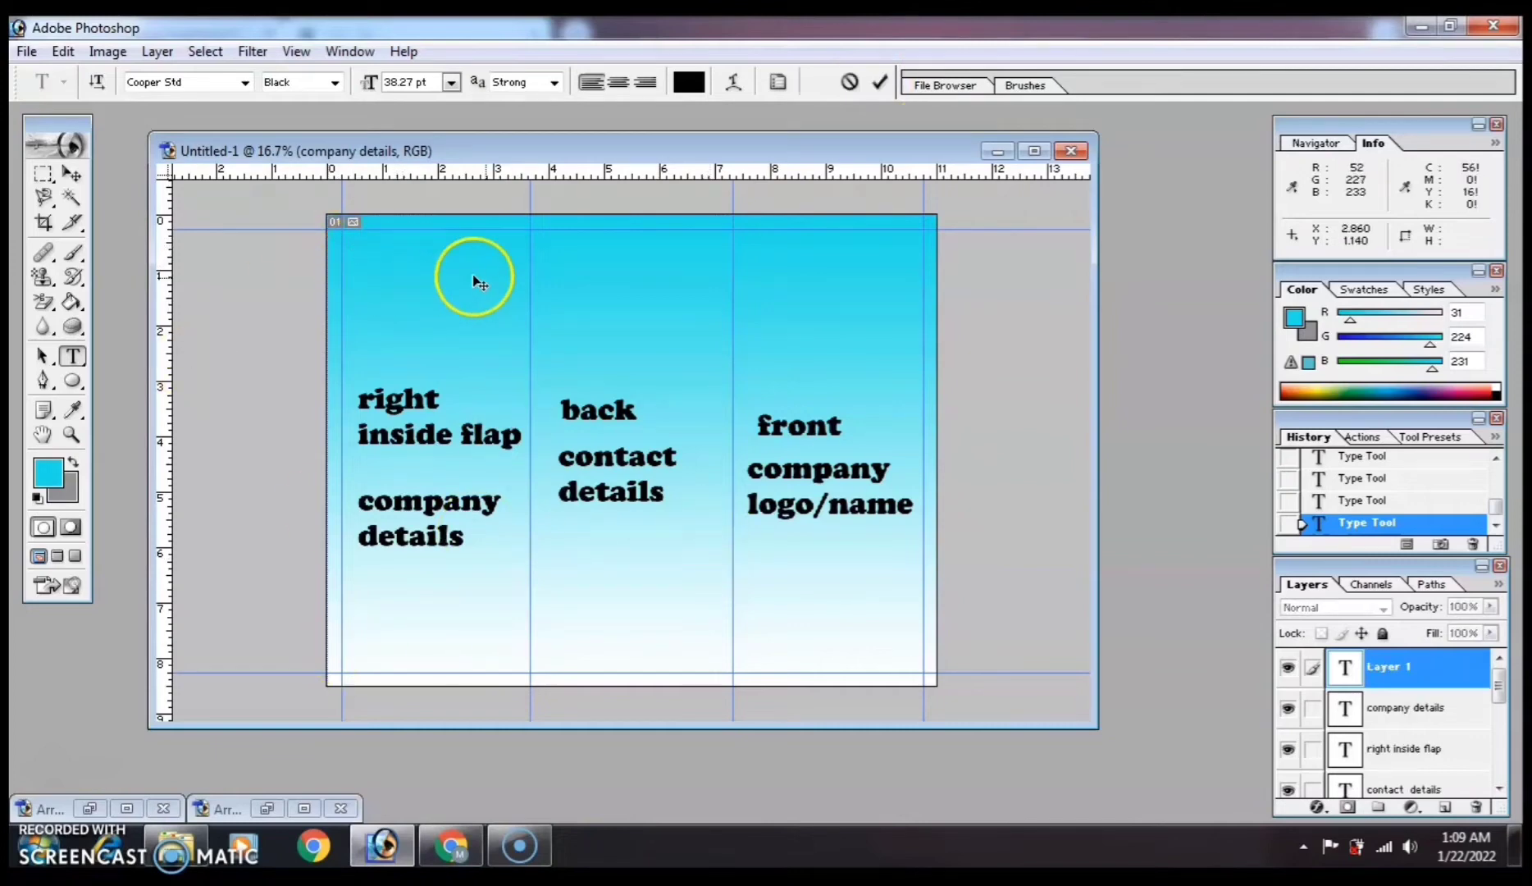
text(Page 1)
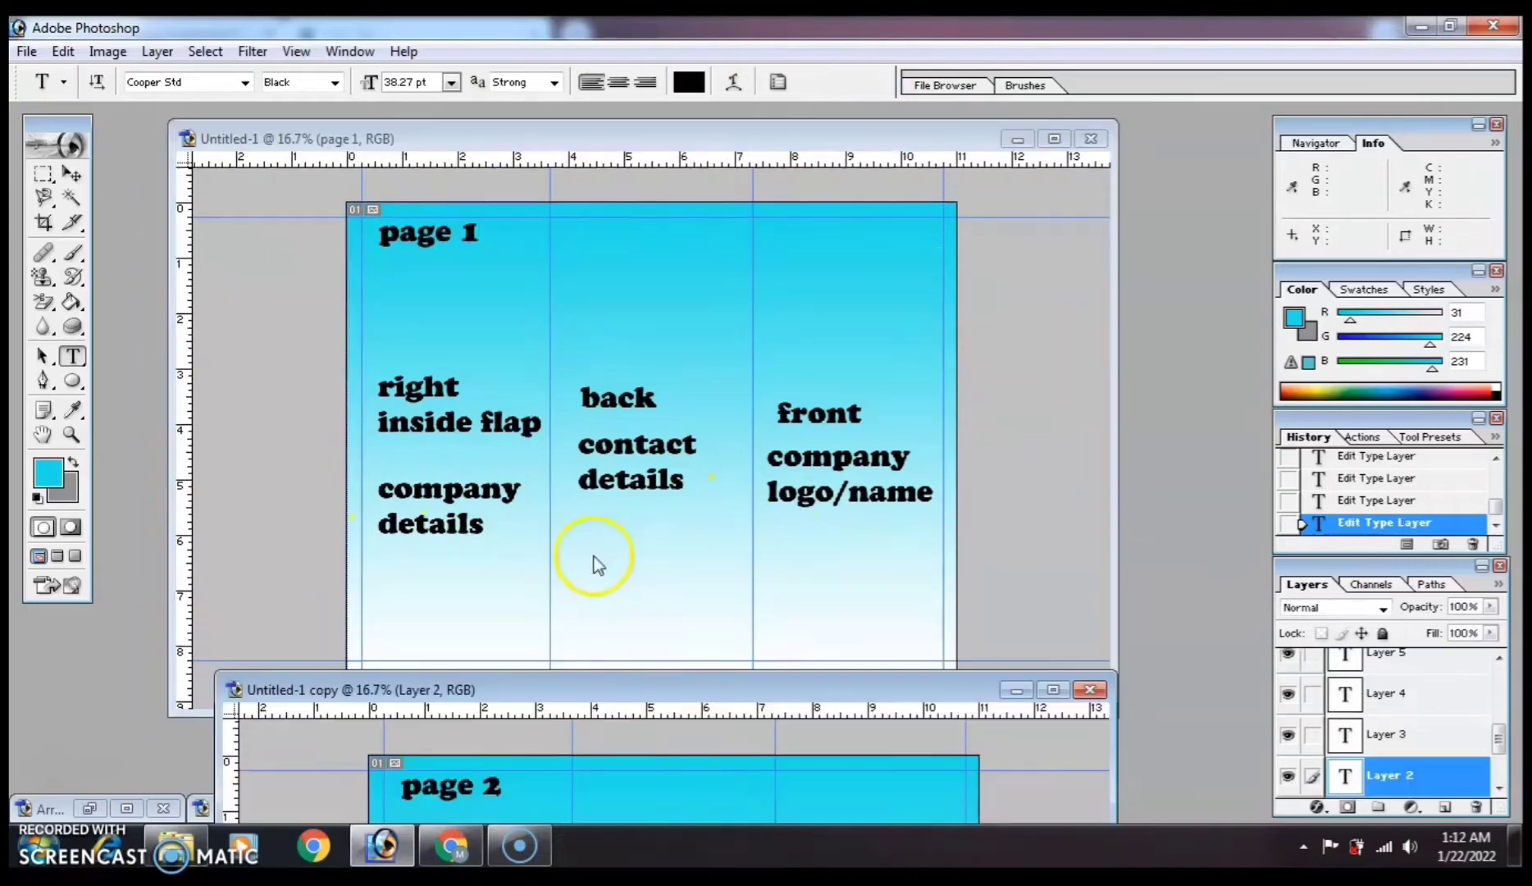
Label page 2's panels 'inside left', 'inside mid' and 'inside right'.
drag(679, 688, 660, 138)
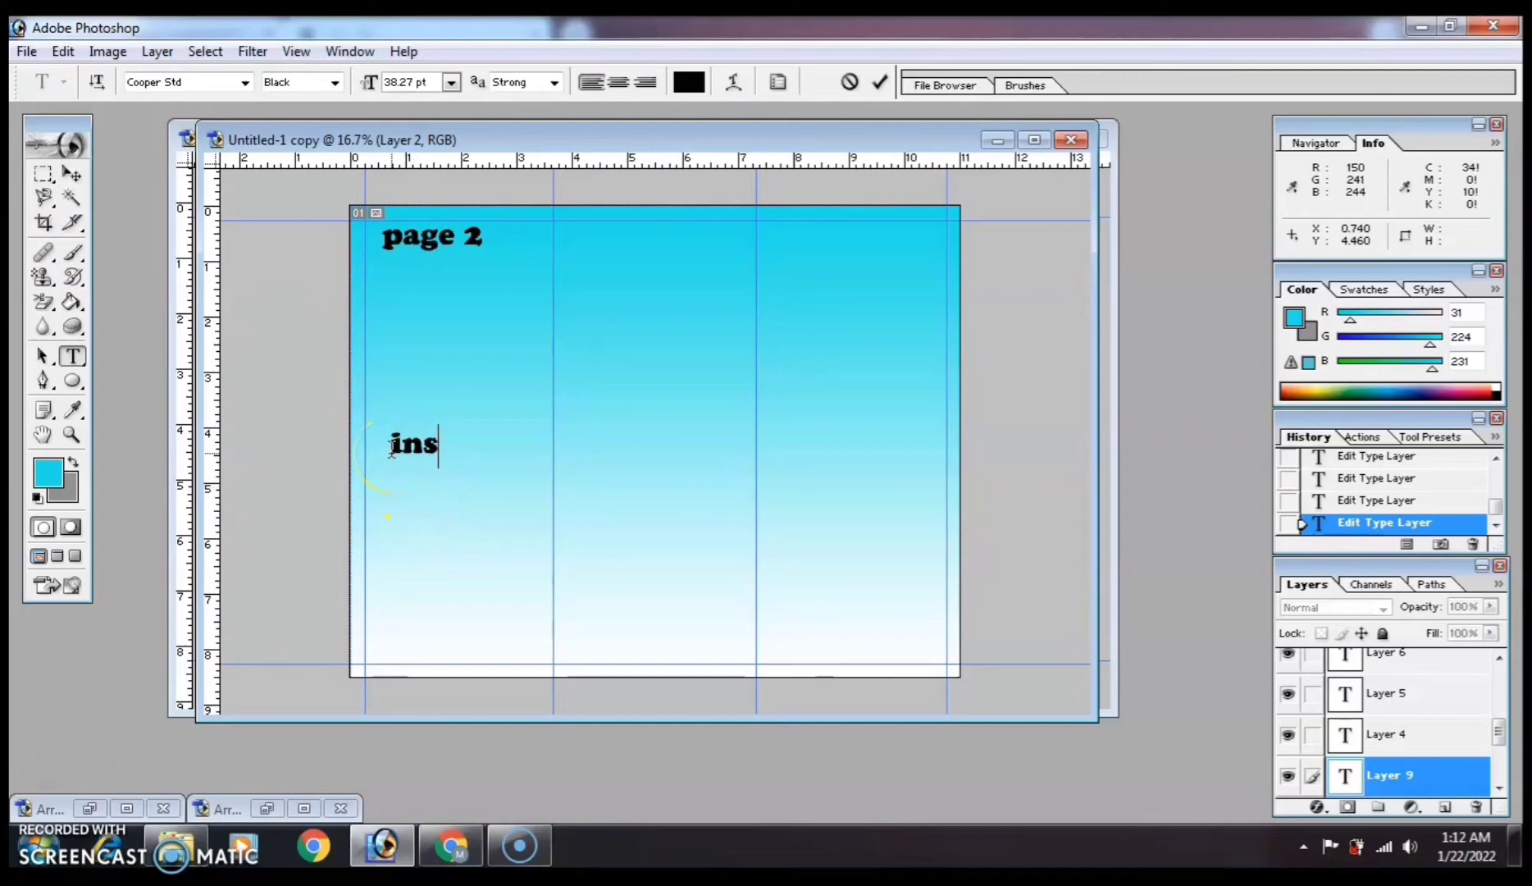
click(878, 85)
click(574, 446)
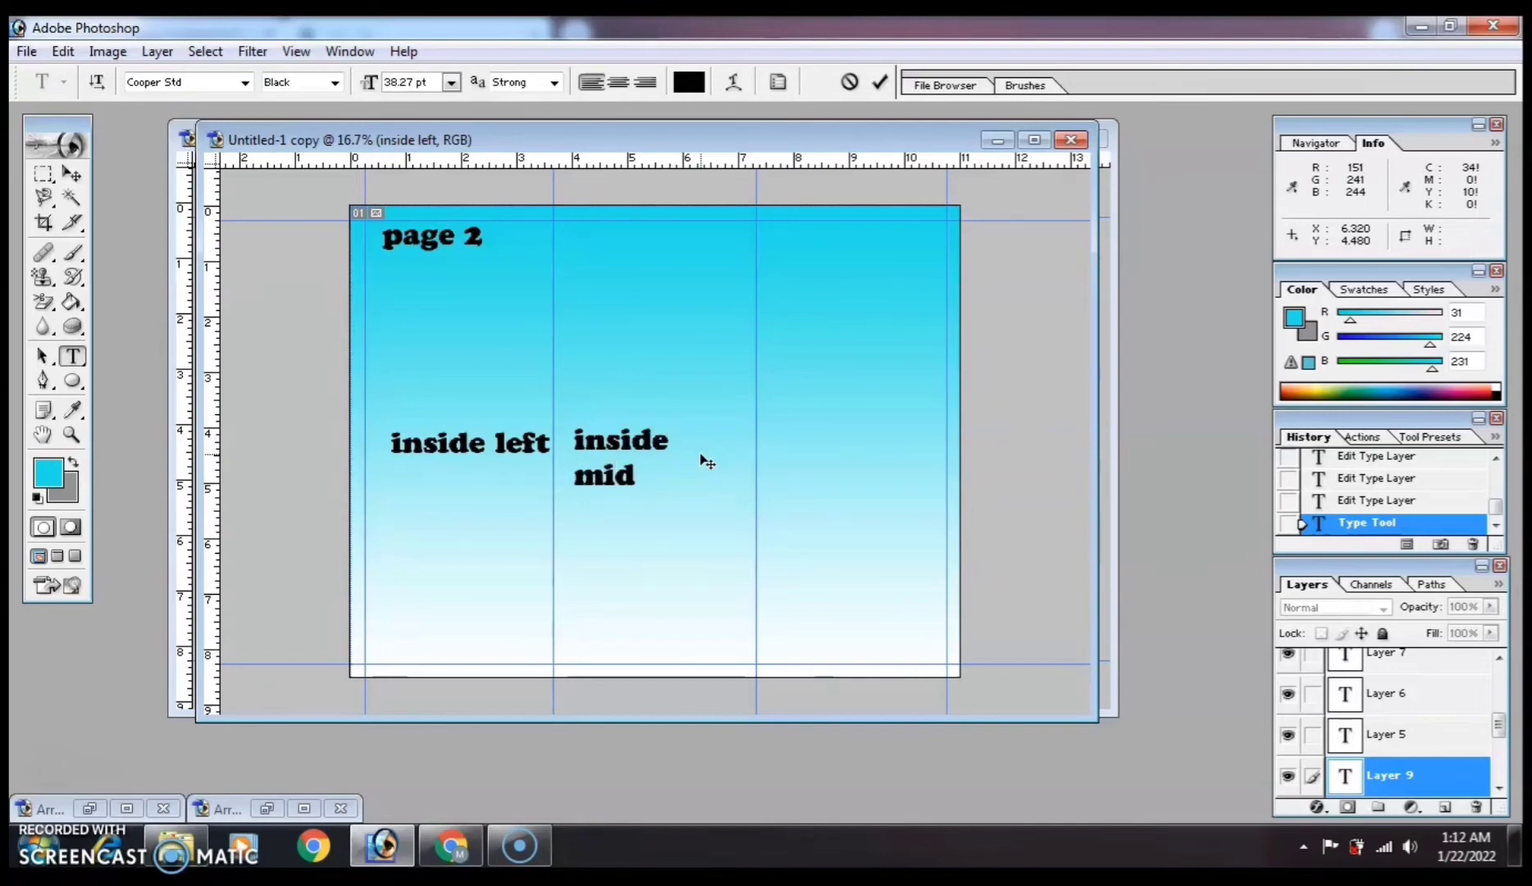
click(879, 82)
click(771, 435)
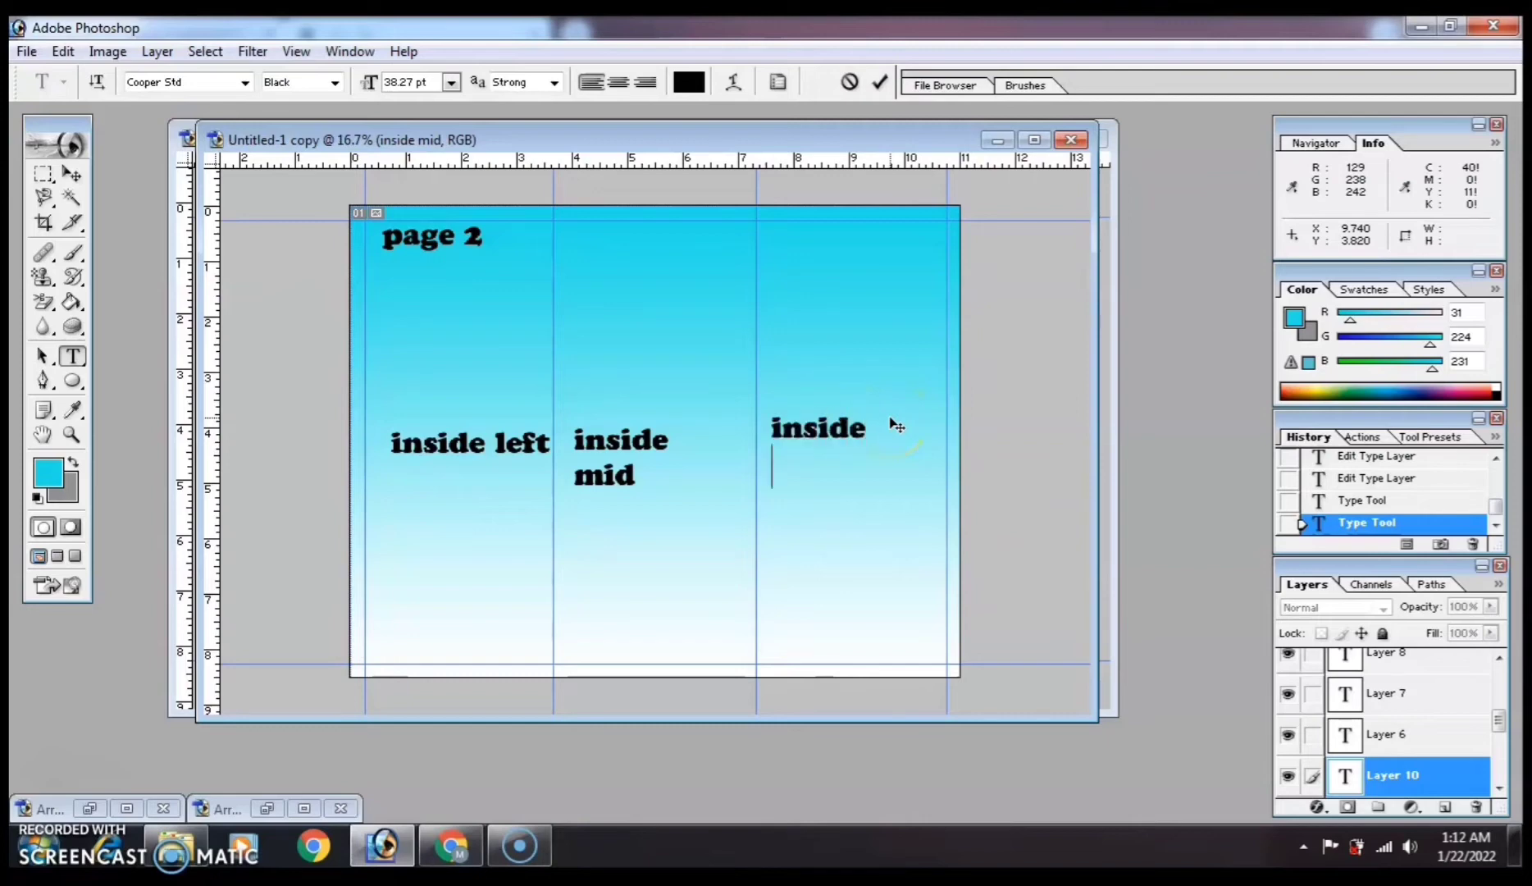
click(879, 82)
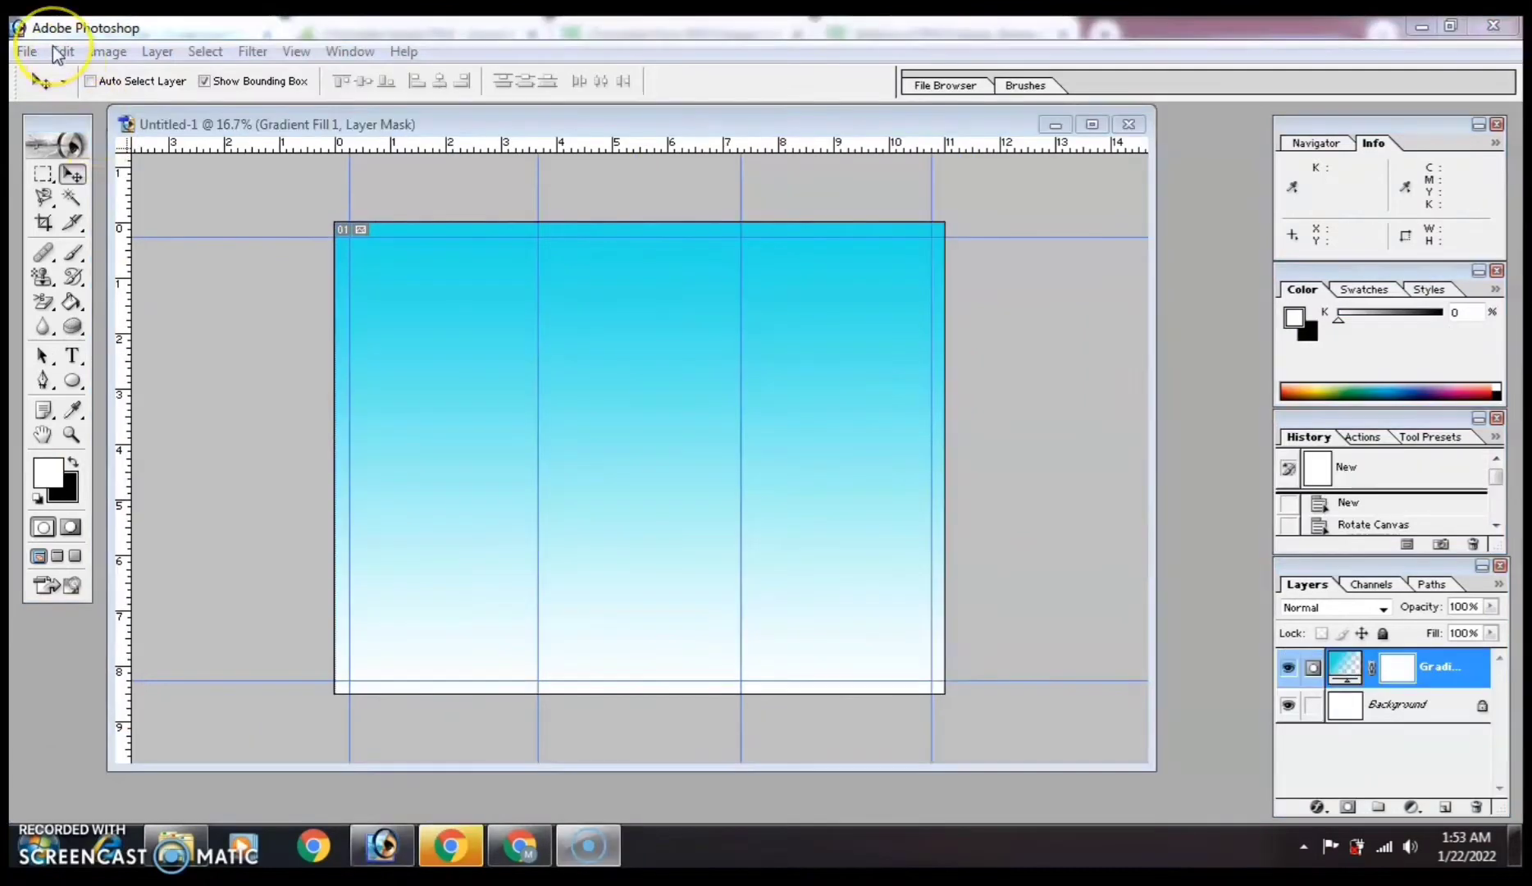
click(27, 52)
click(74, 105)
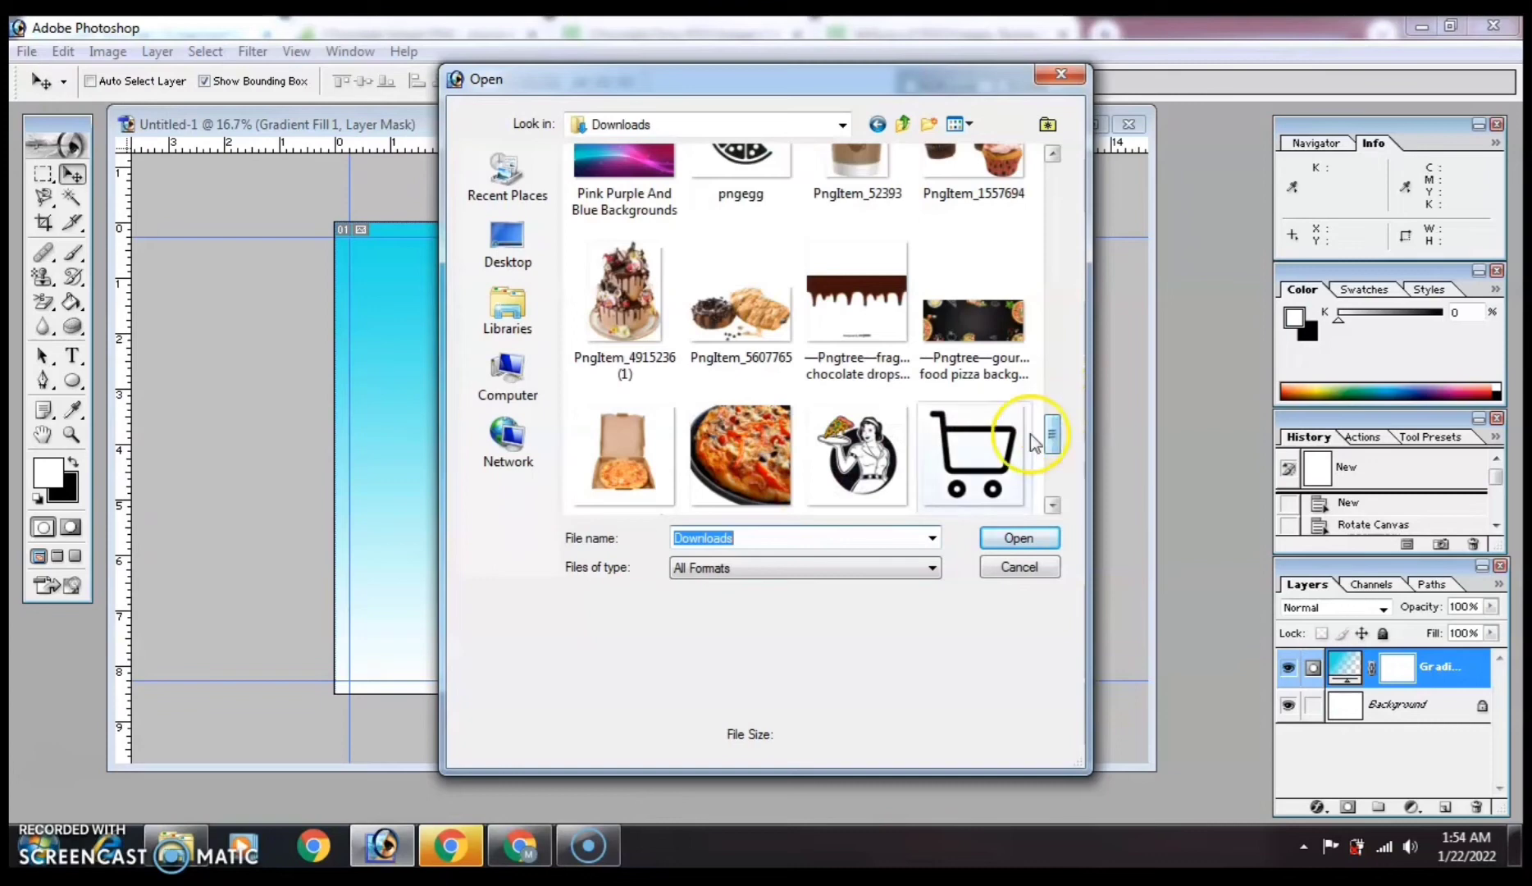
Open the chocolate drops PNG and marquee-select its drip band.
click(861, 323)
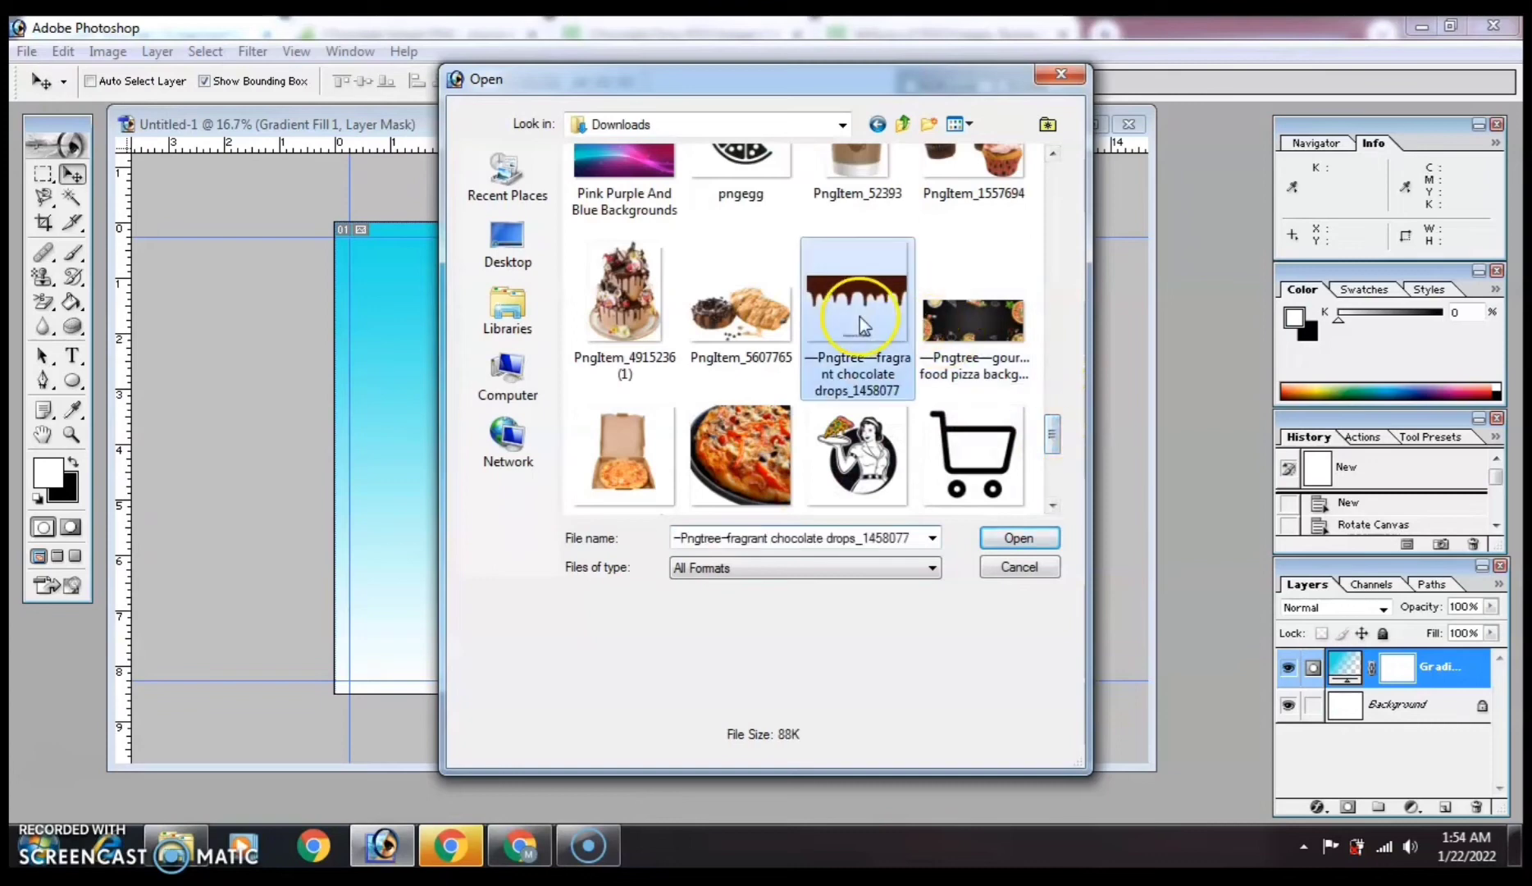
click(1002, 538)
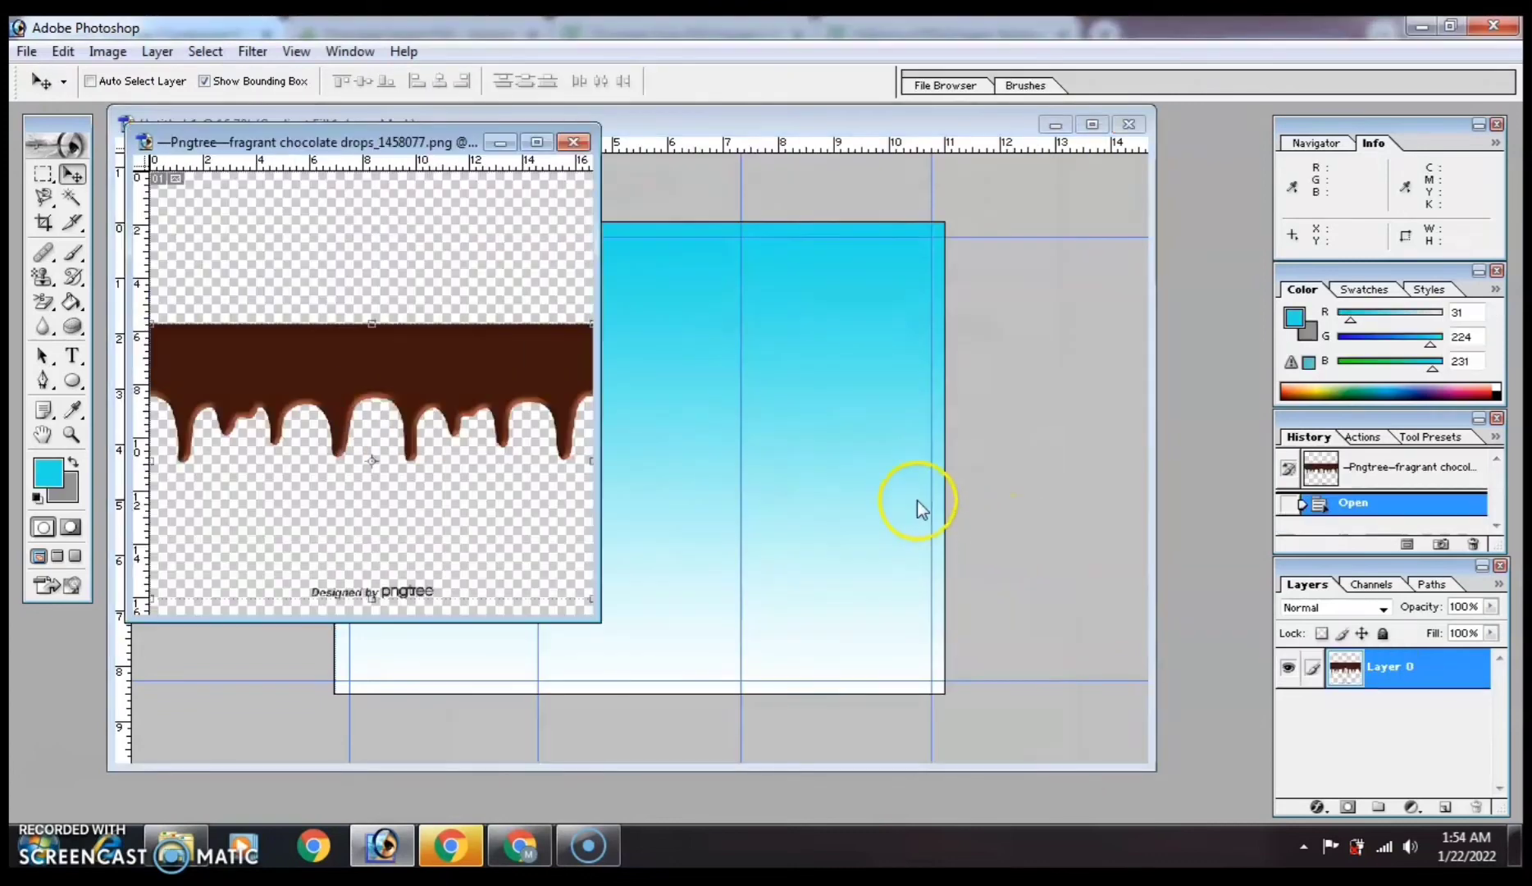
drag(602, 421, 1109, 396)
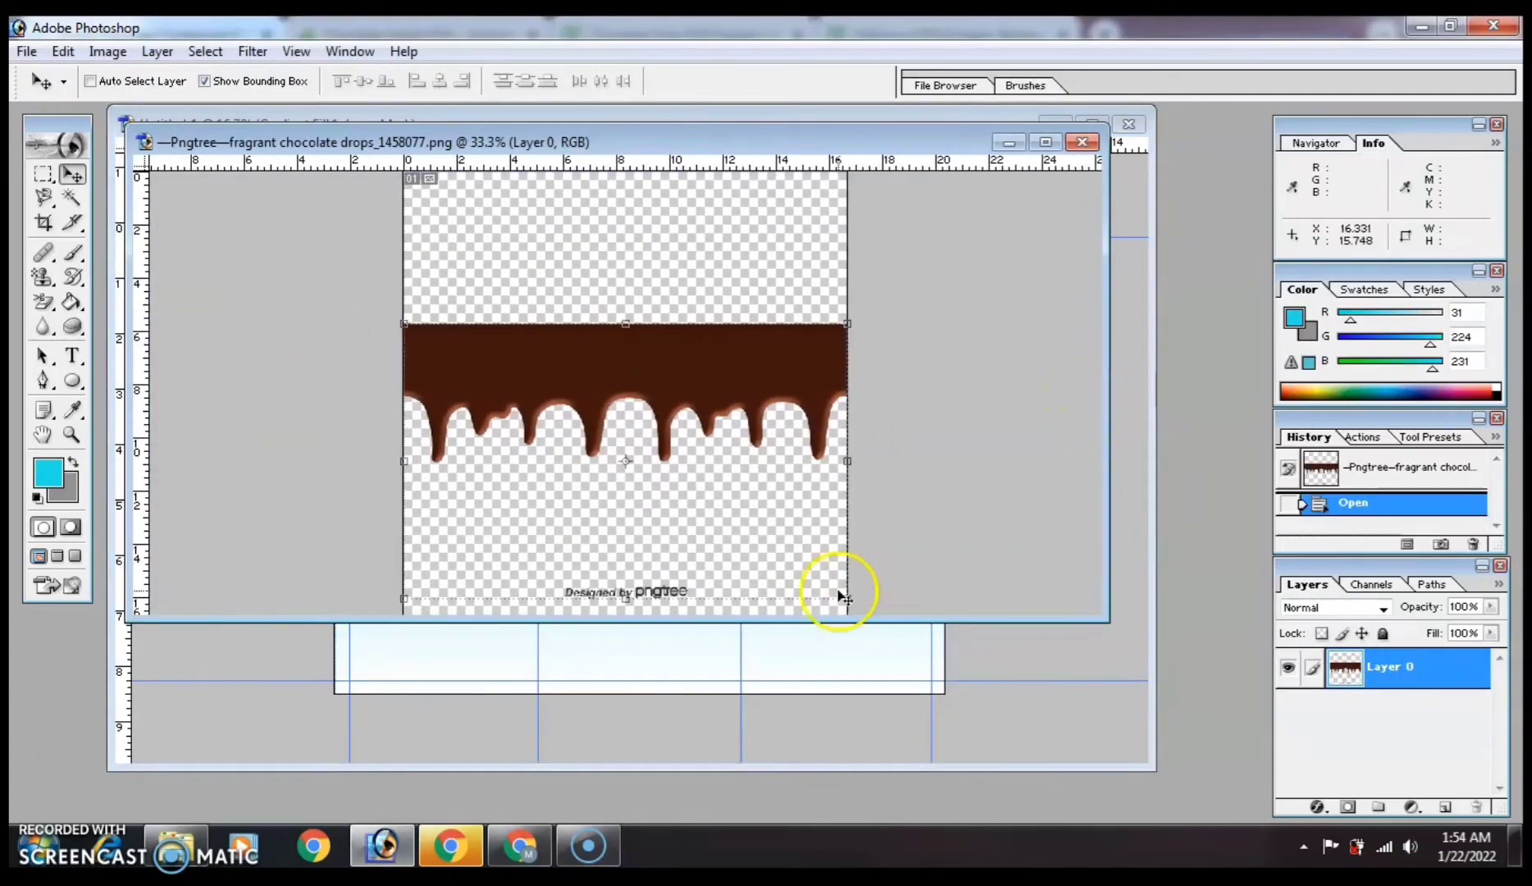
drag(827, 621, 825, 726)
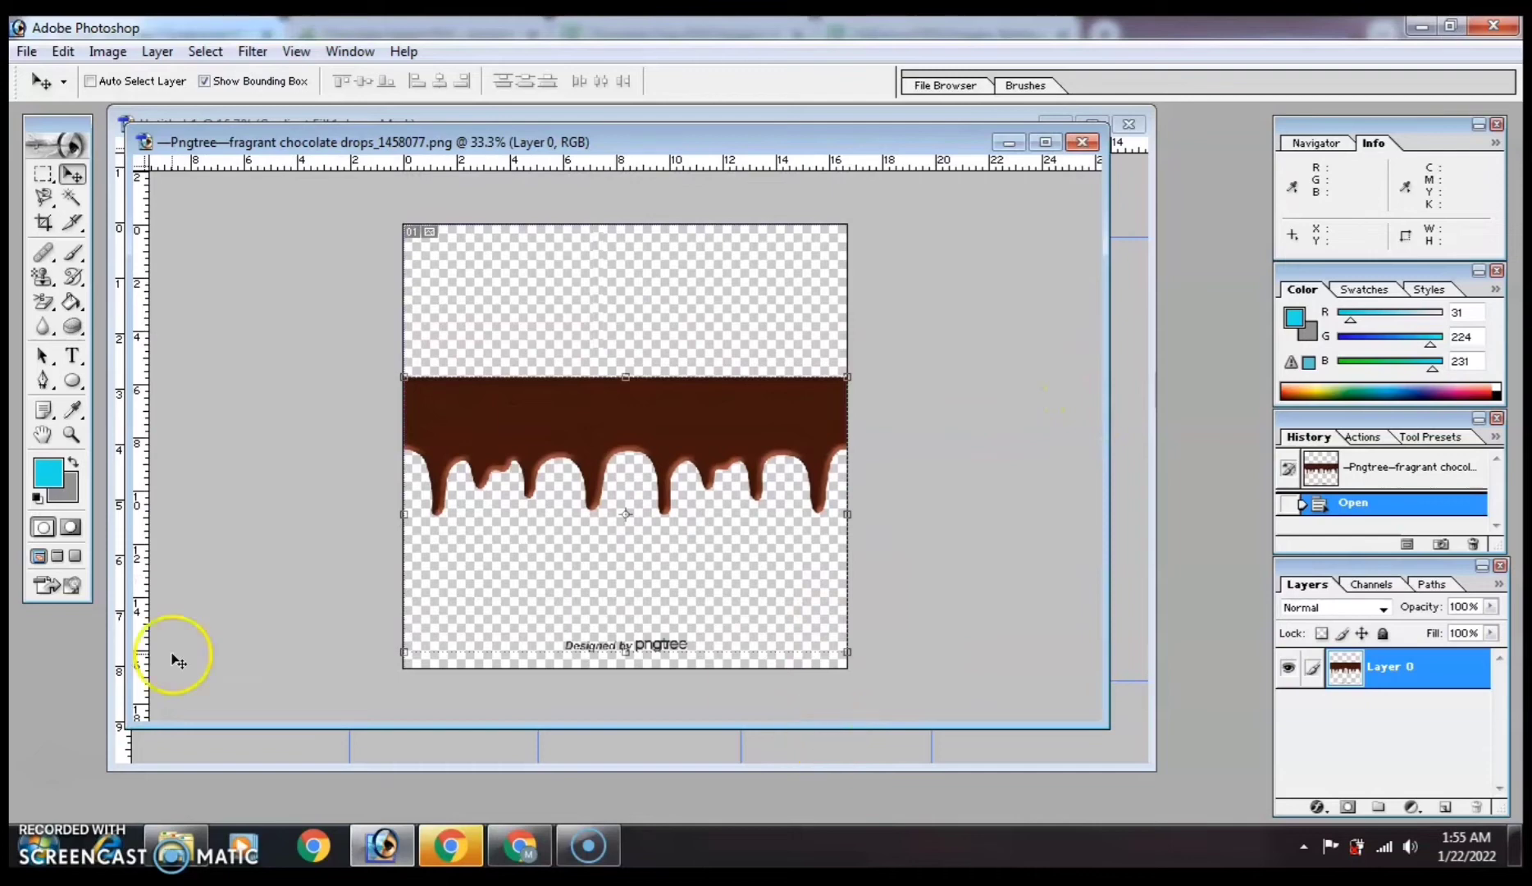
click(43, 174)
drag(379, 363, 867, 531)
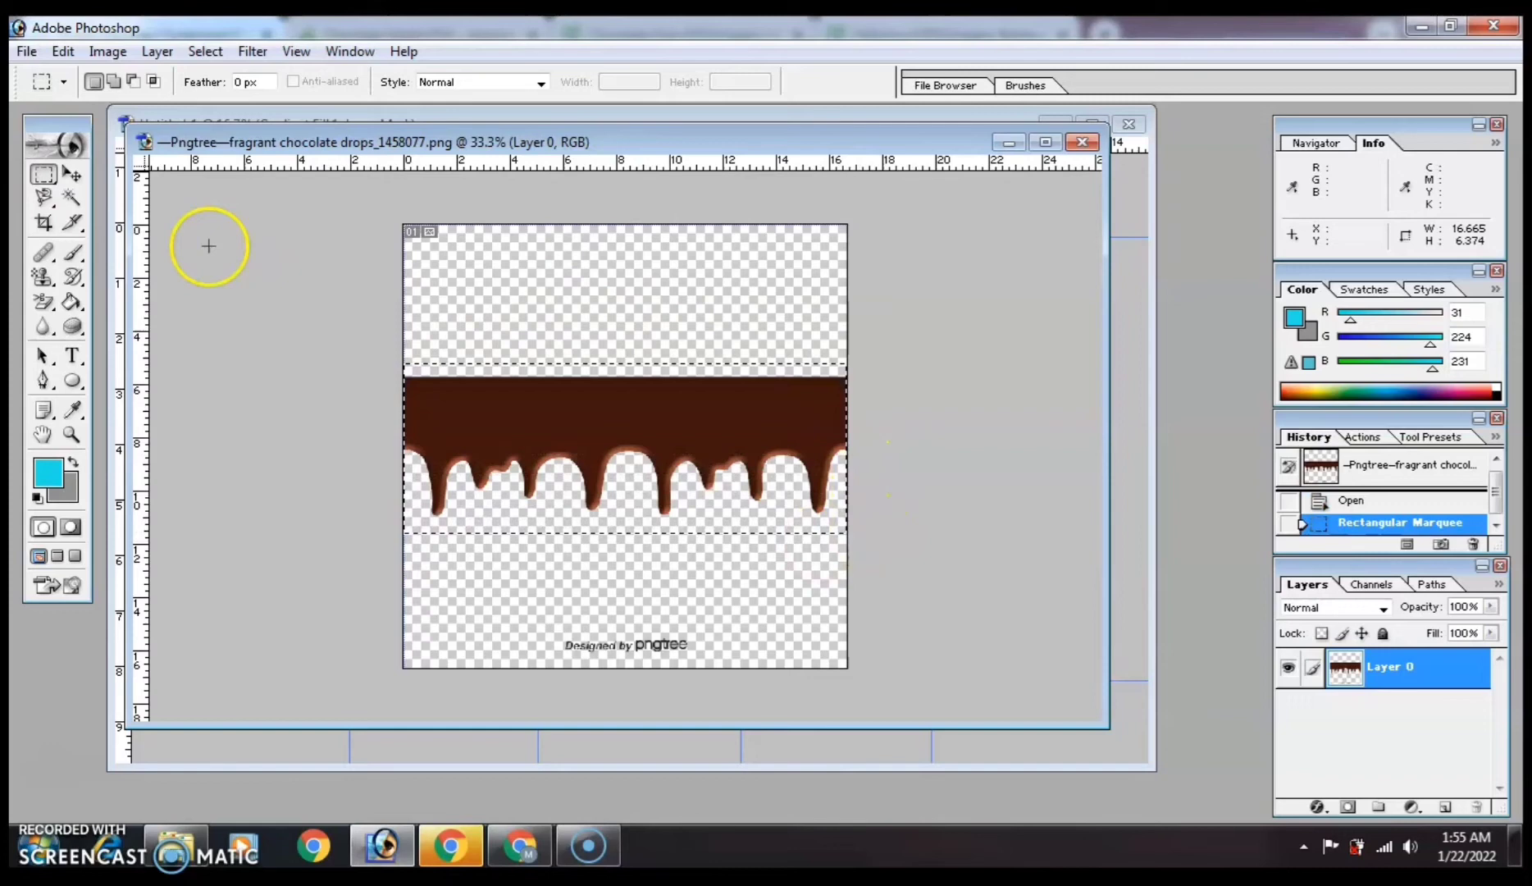
Drag the drip band onto Untitled-1 and stretch it across the full canvas top.
click(72, 174)
mouse_move(666, 439)
mouse_down()
mouse_move(785, 374)
mouse_move(660, 444)
mouse_up()
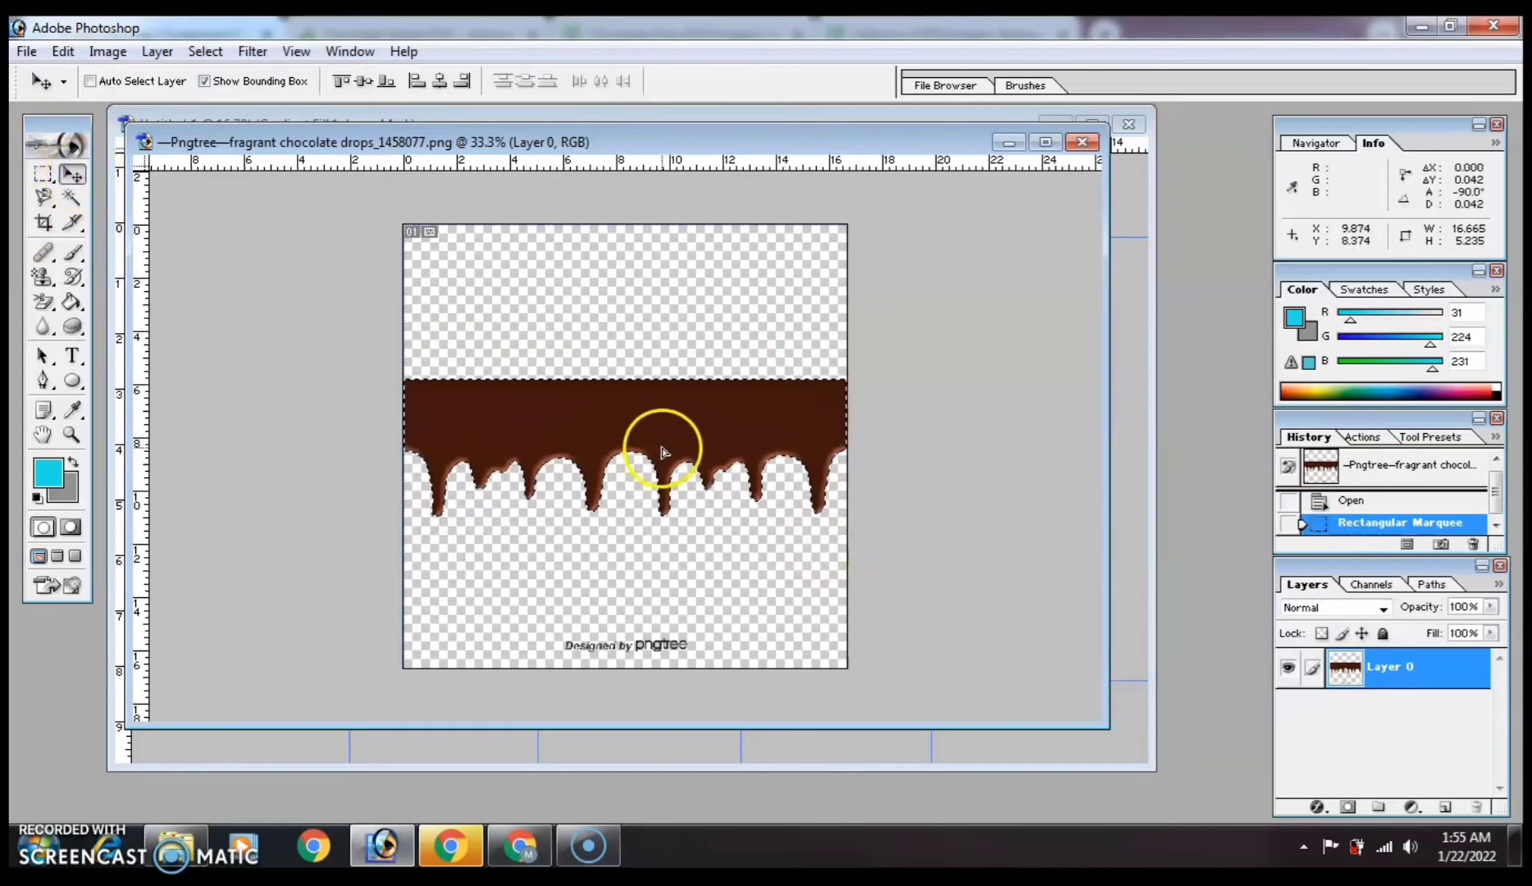
drag(802, 143, 455, 547)
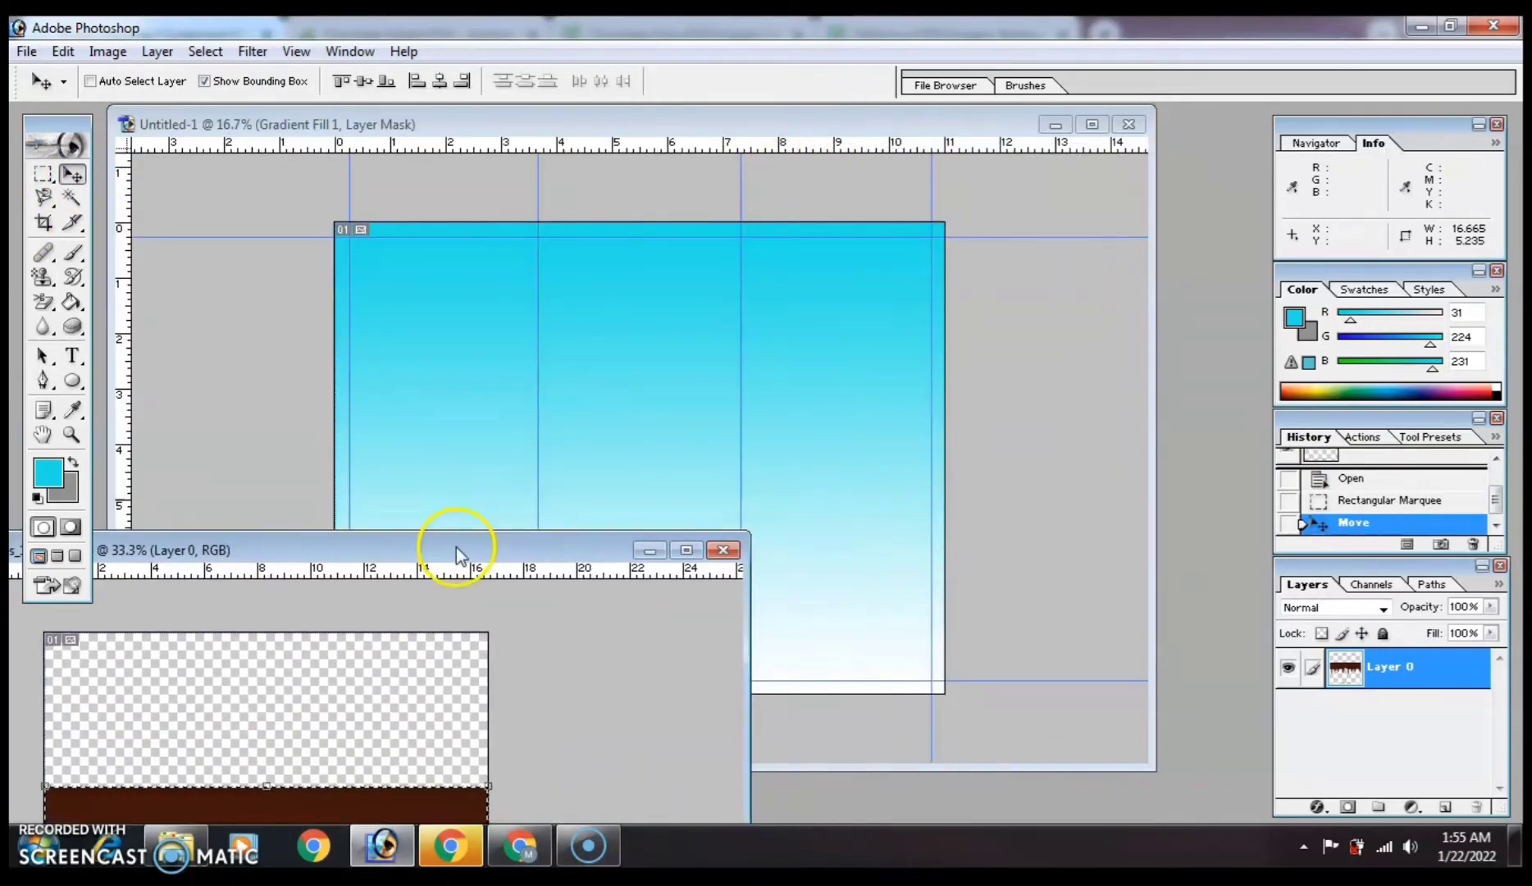
drag(365, 804, 502, 246)
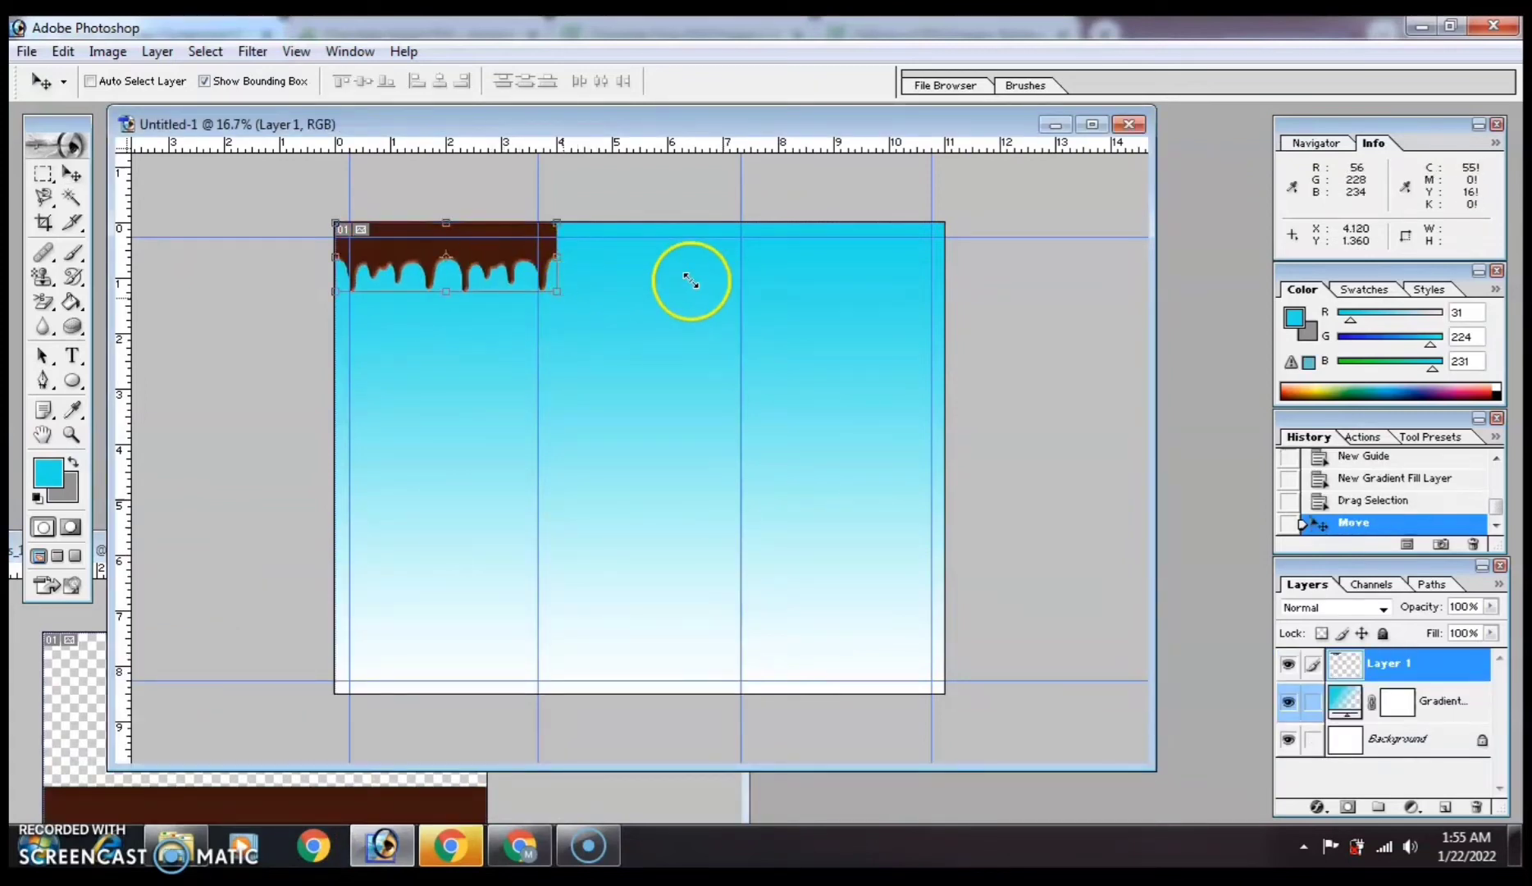
drag(556, 291, 936, 307)
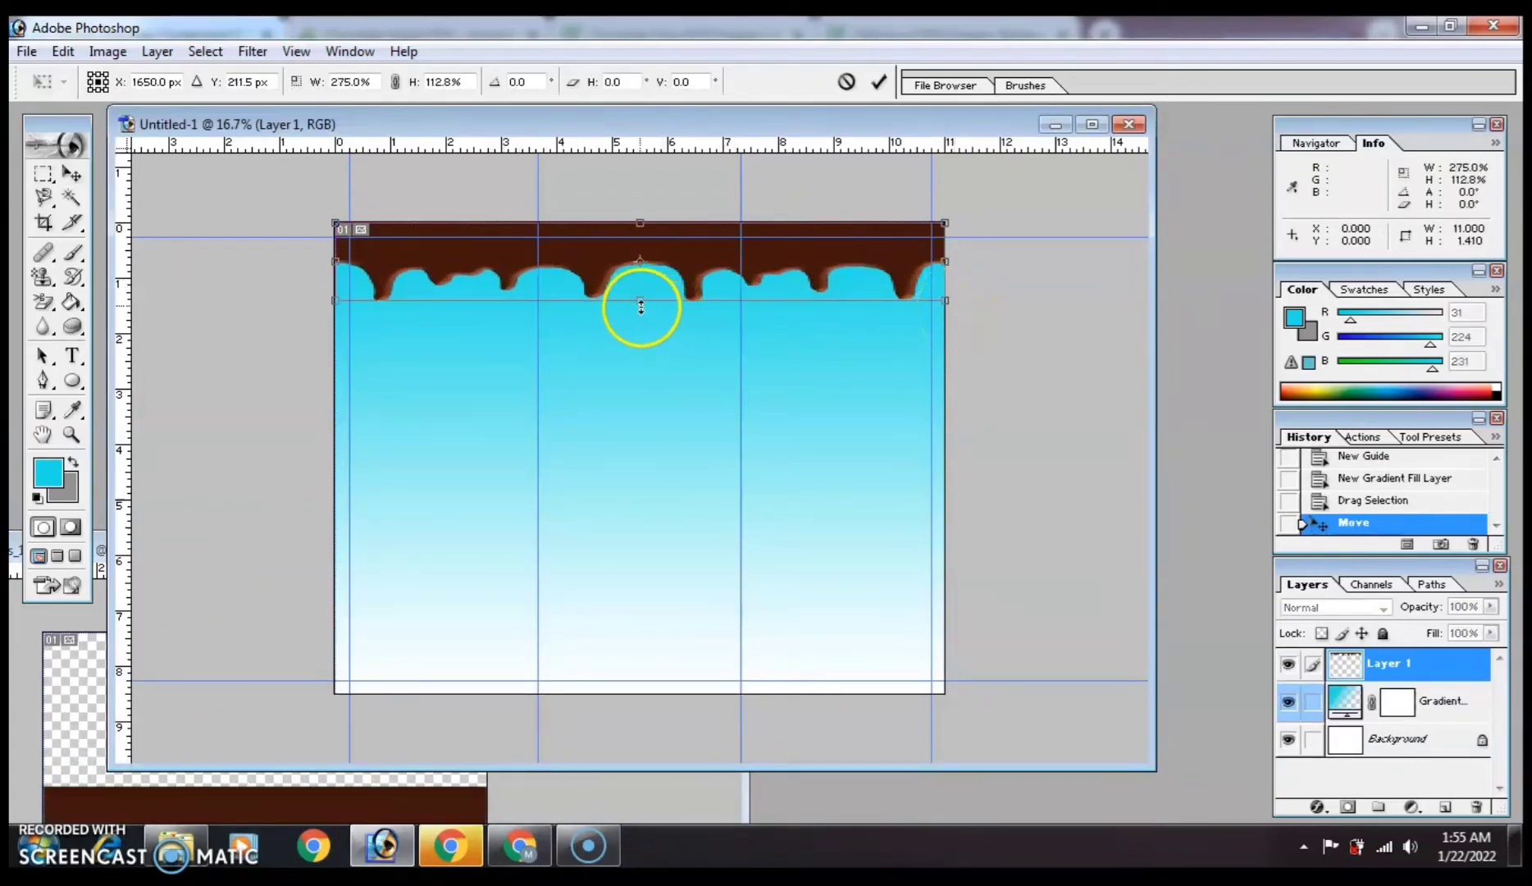
drag(641, 305, 643, 346)
drag(742, 301, 736, 263)
drag(641, 317, 643, 325)
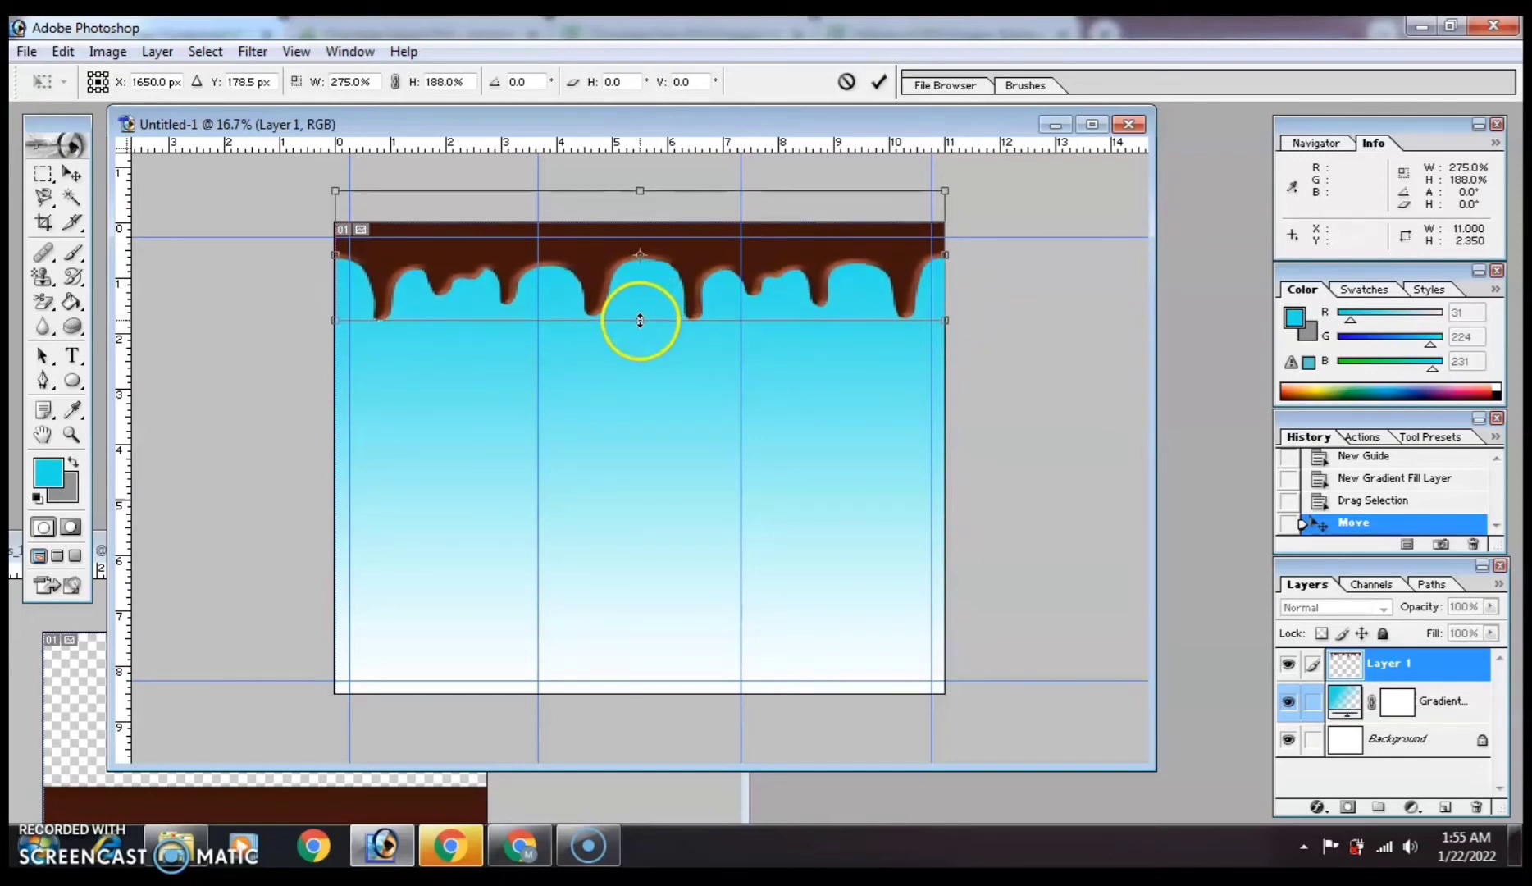
click(879, 81)
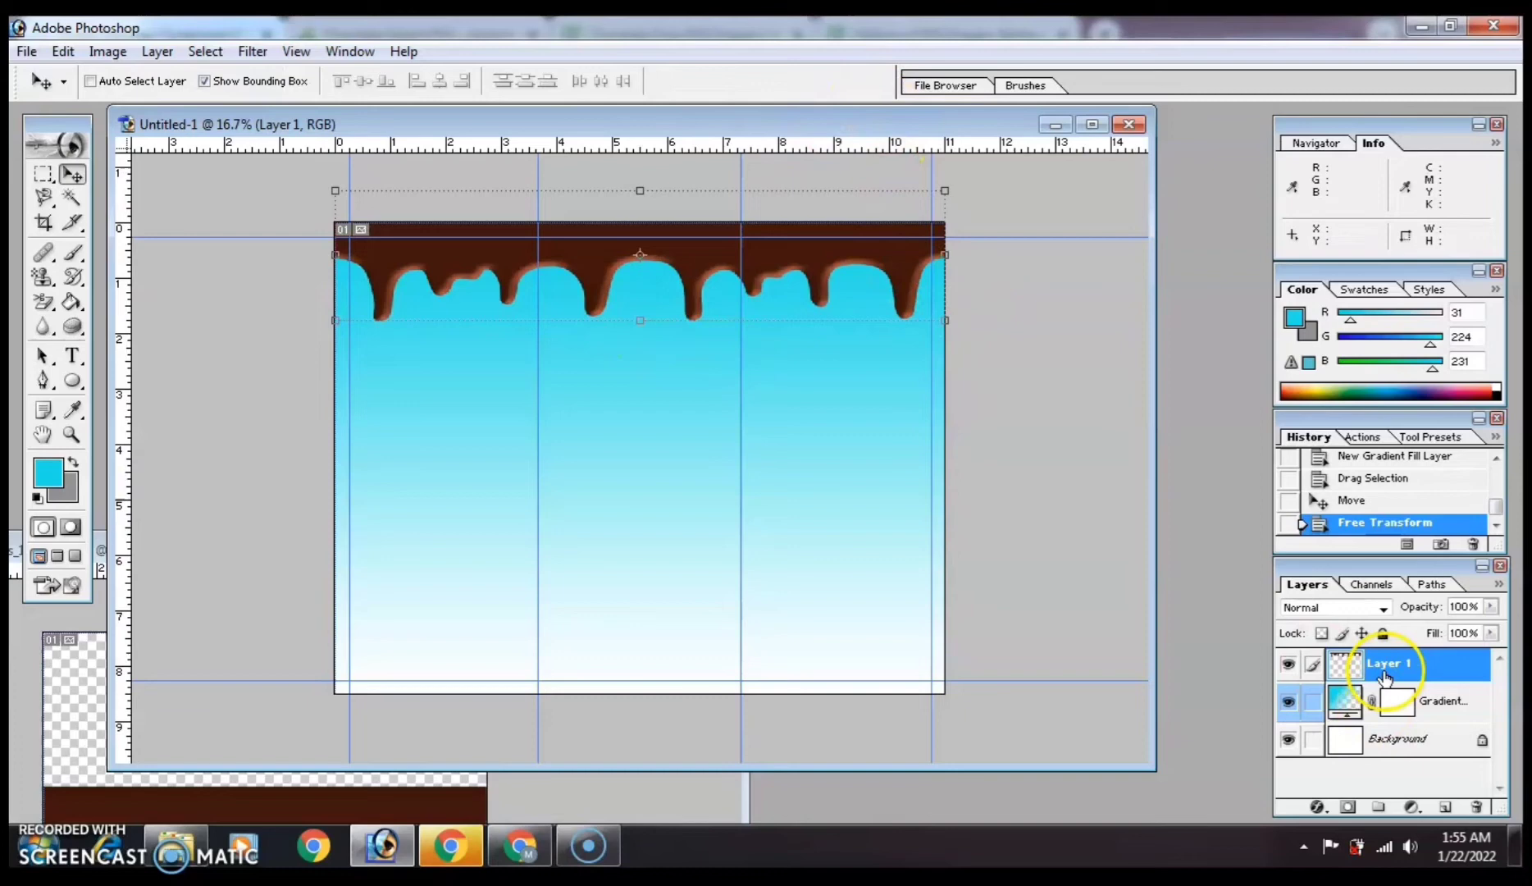
right_click(1386, 673)
click(1329, 449)
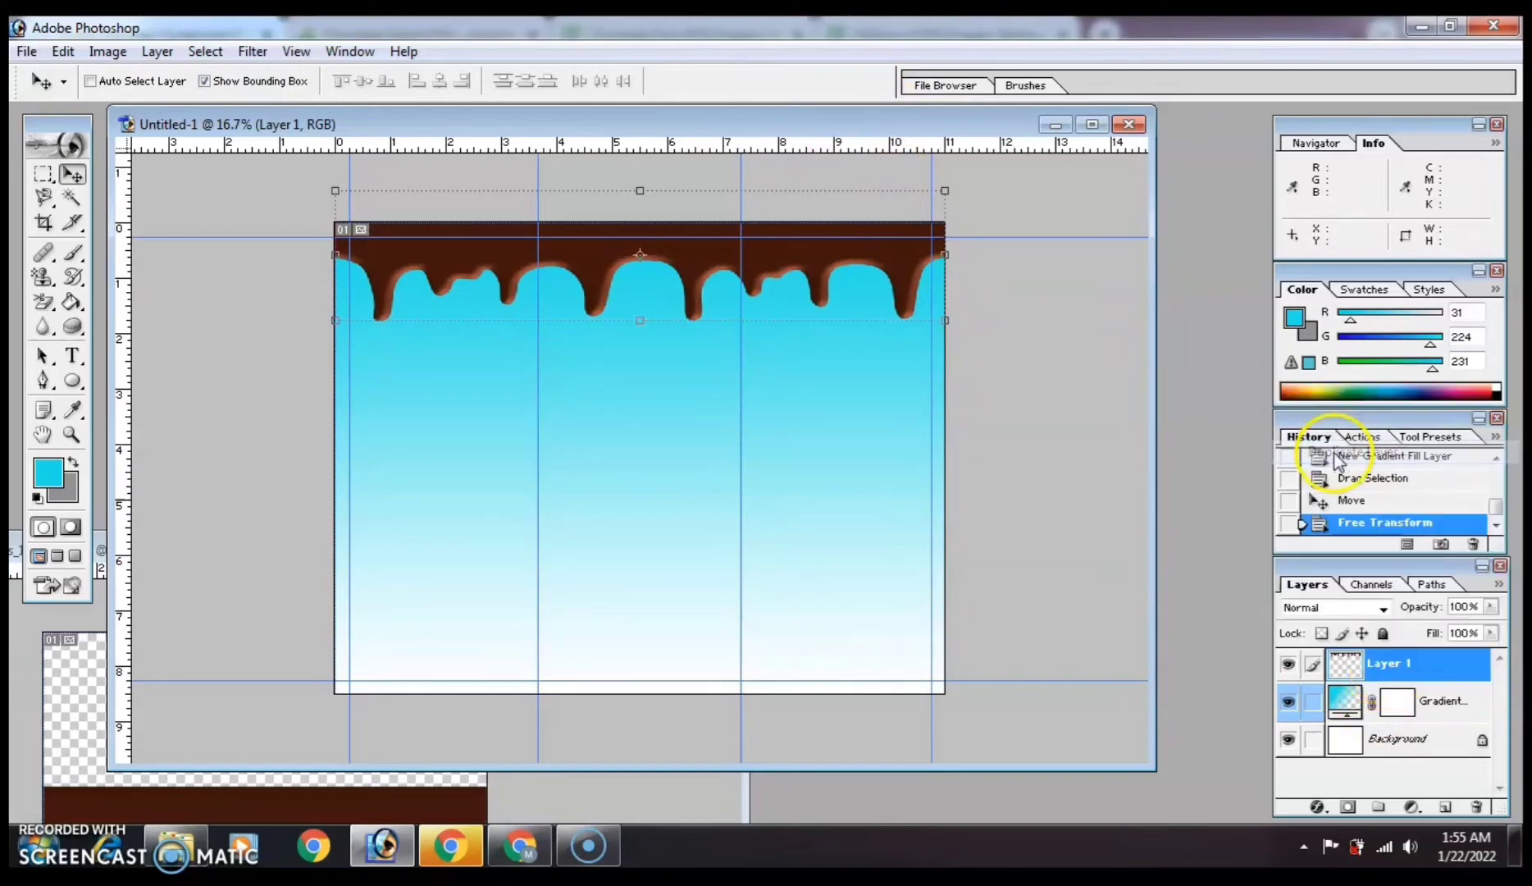
Duplicate the drip layer, rotate the copy 180° and set it along the canvas bottom.
click(948, 376)
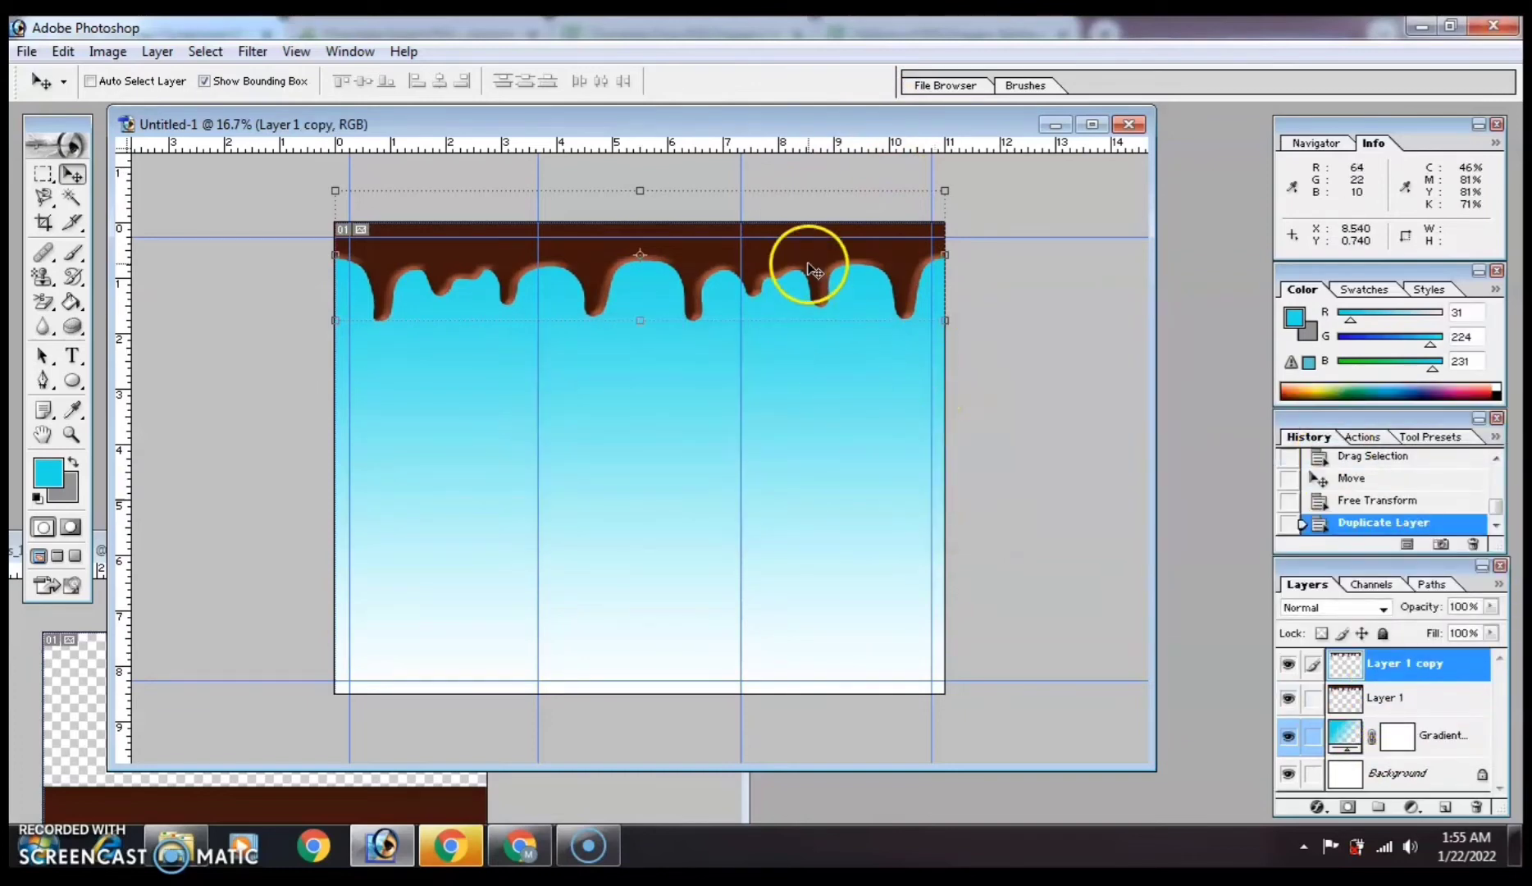
drag(810, 269, 803, 486)
key(ctrl+t)
drag(820, 215, 420, 814)
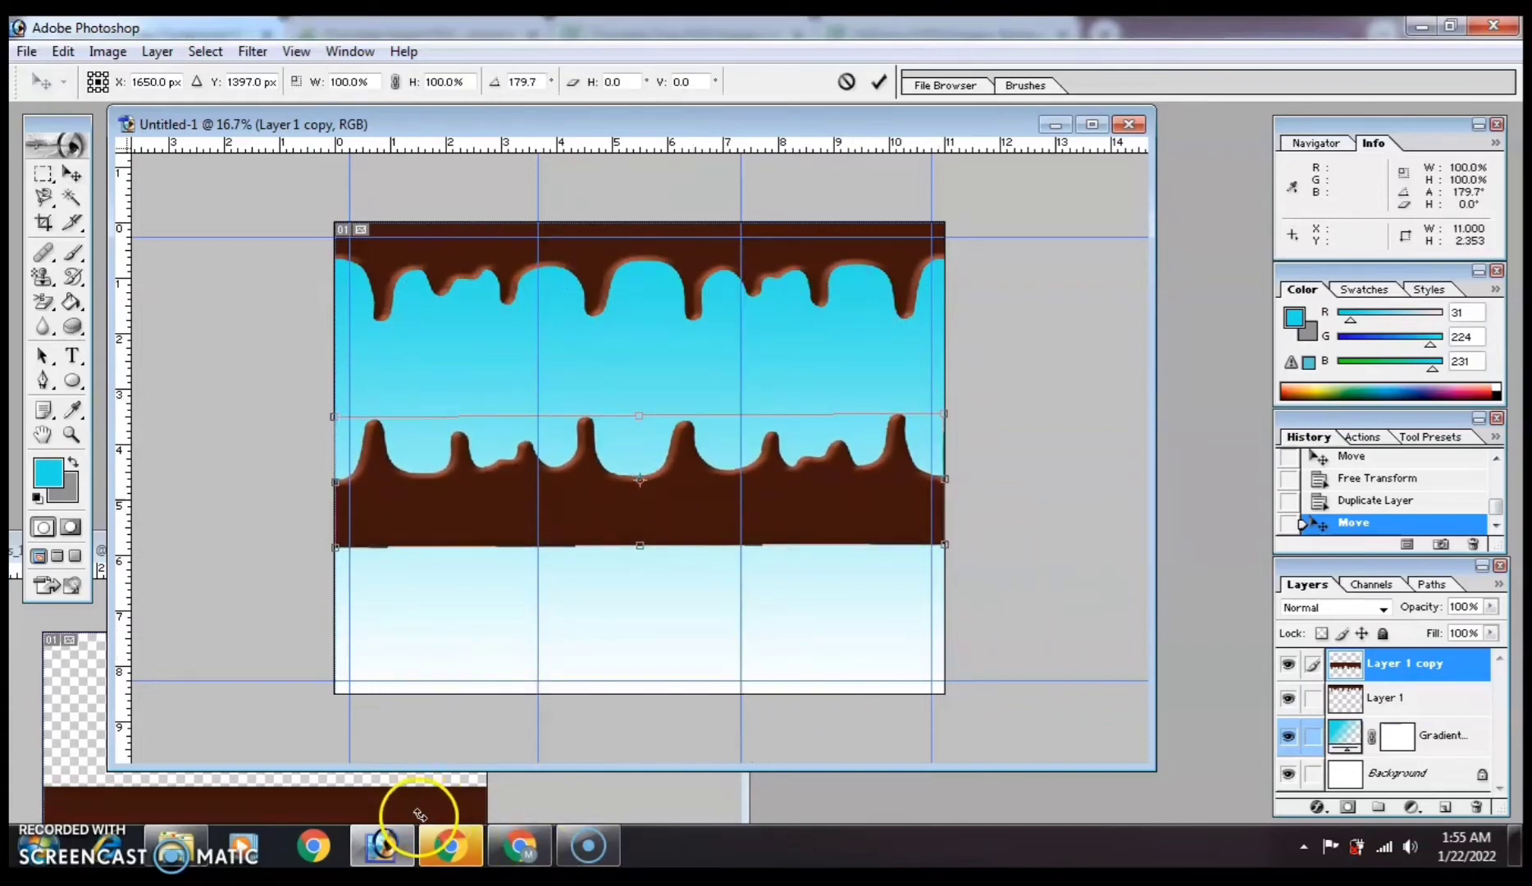
drag(722, 537, 718, 663)
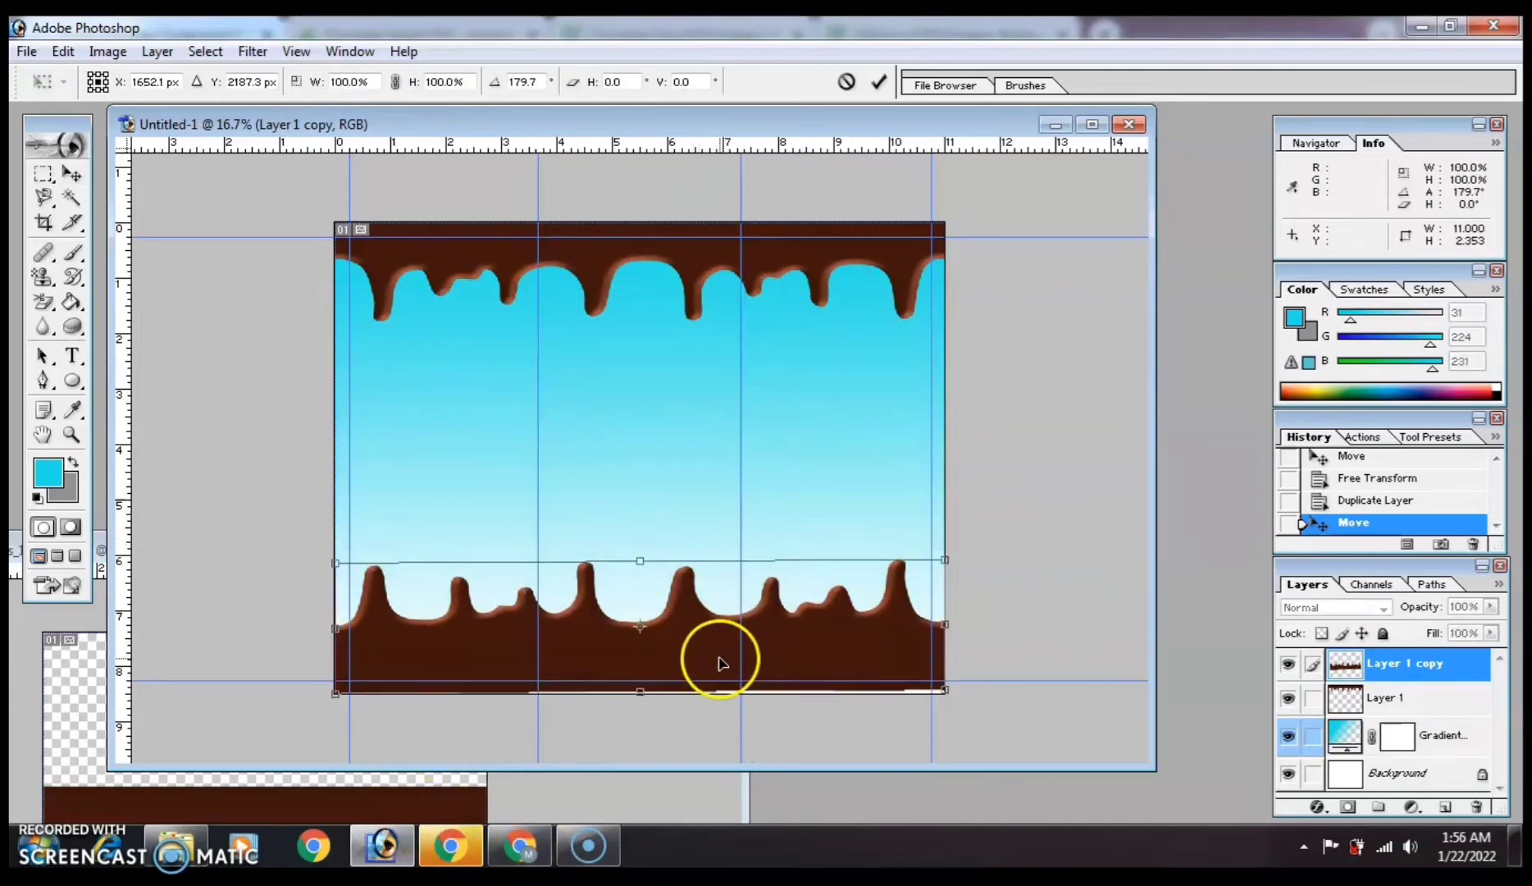
drag(950, 537, 948, 542)
drag(845, 599, 775, 668)
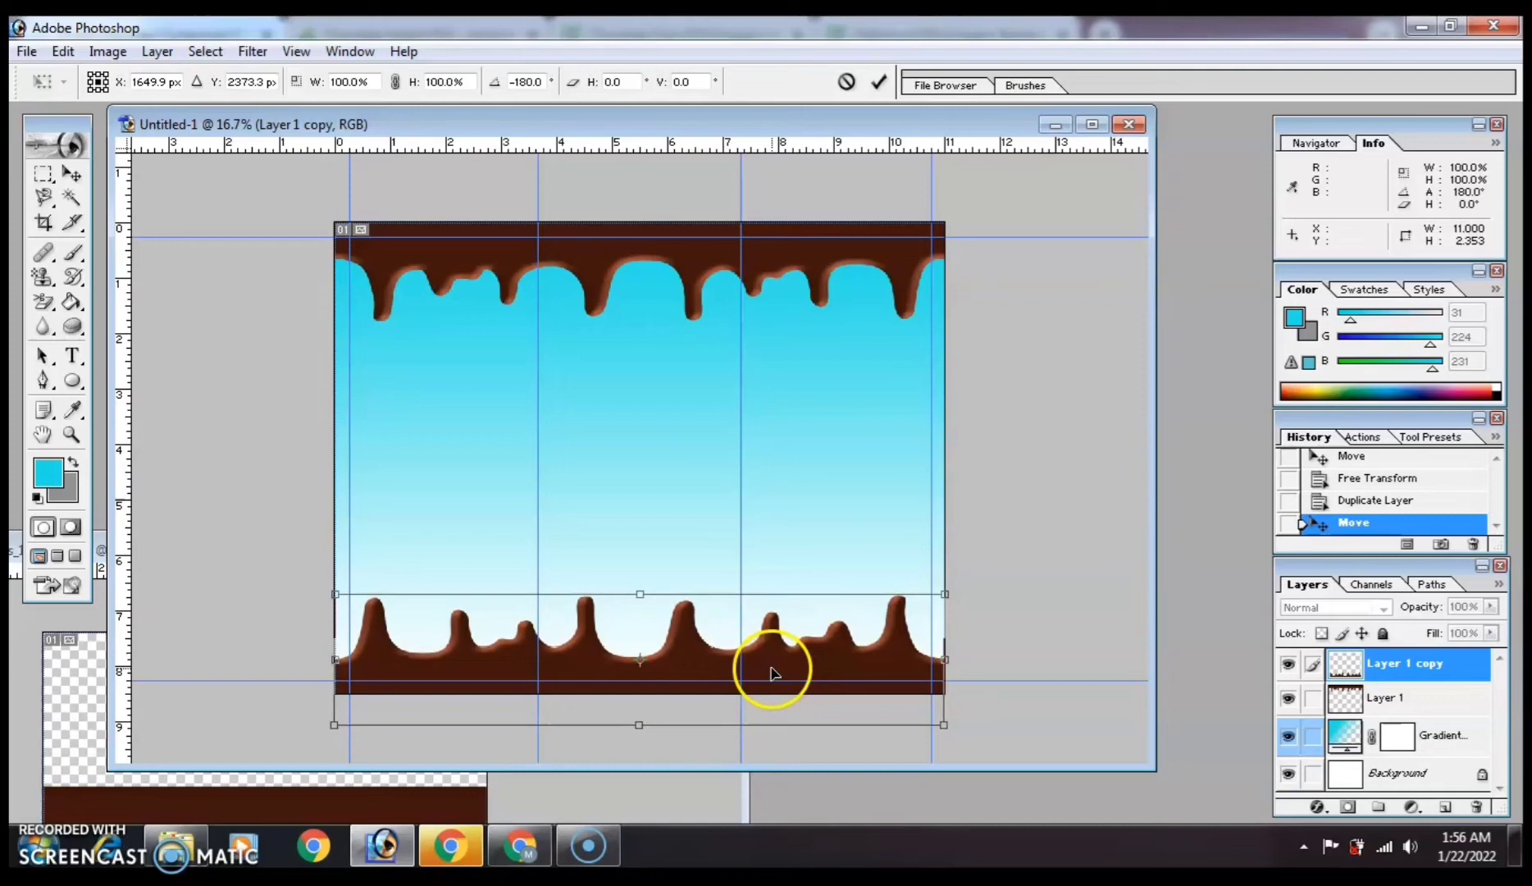
click(878, 81)
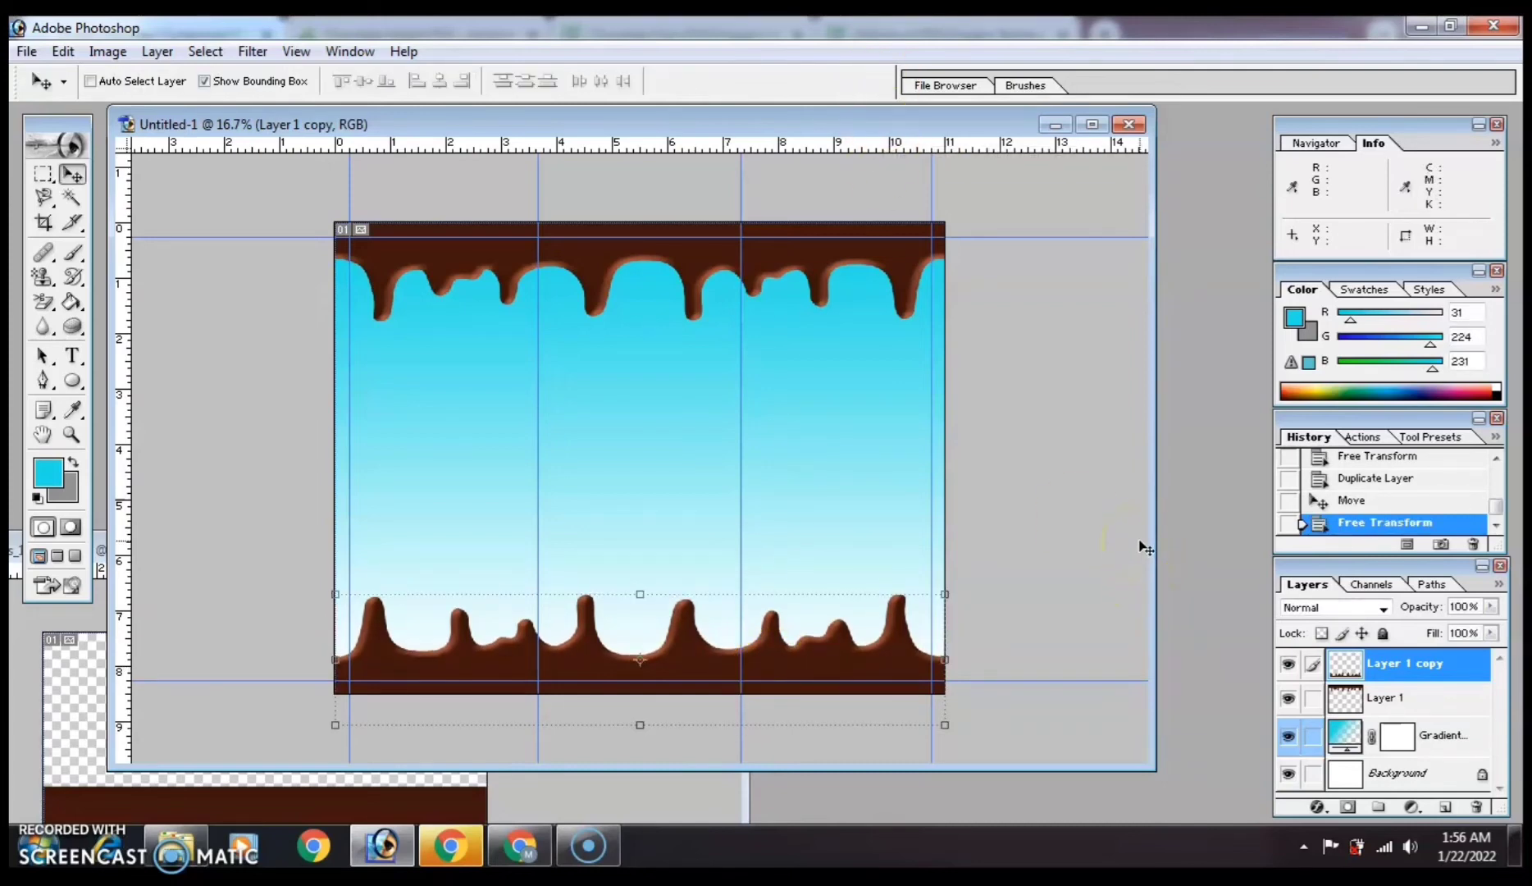
Open the Cakes by Mina logo JPG from the mina > images folder and enlarge its window.
click(27, 51)
click(49, 100)
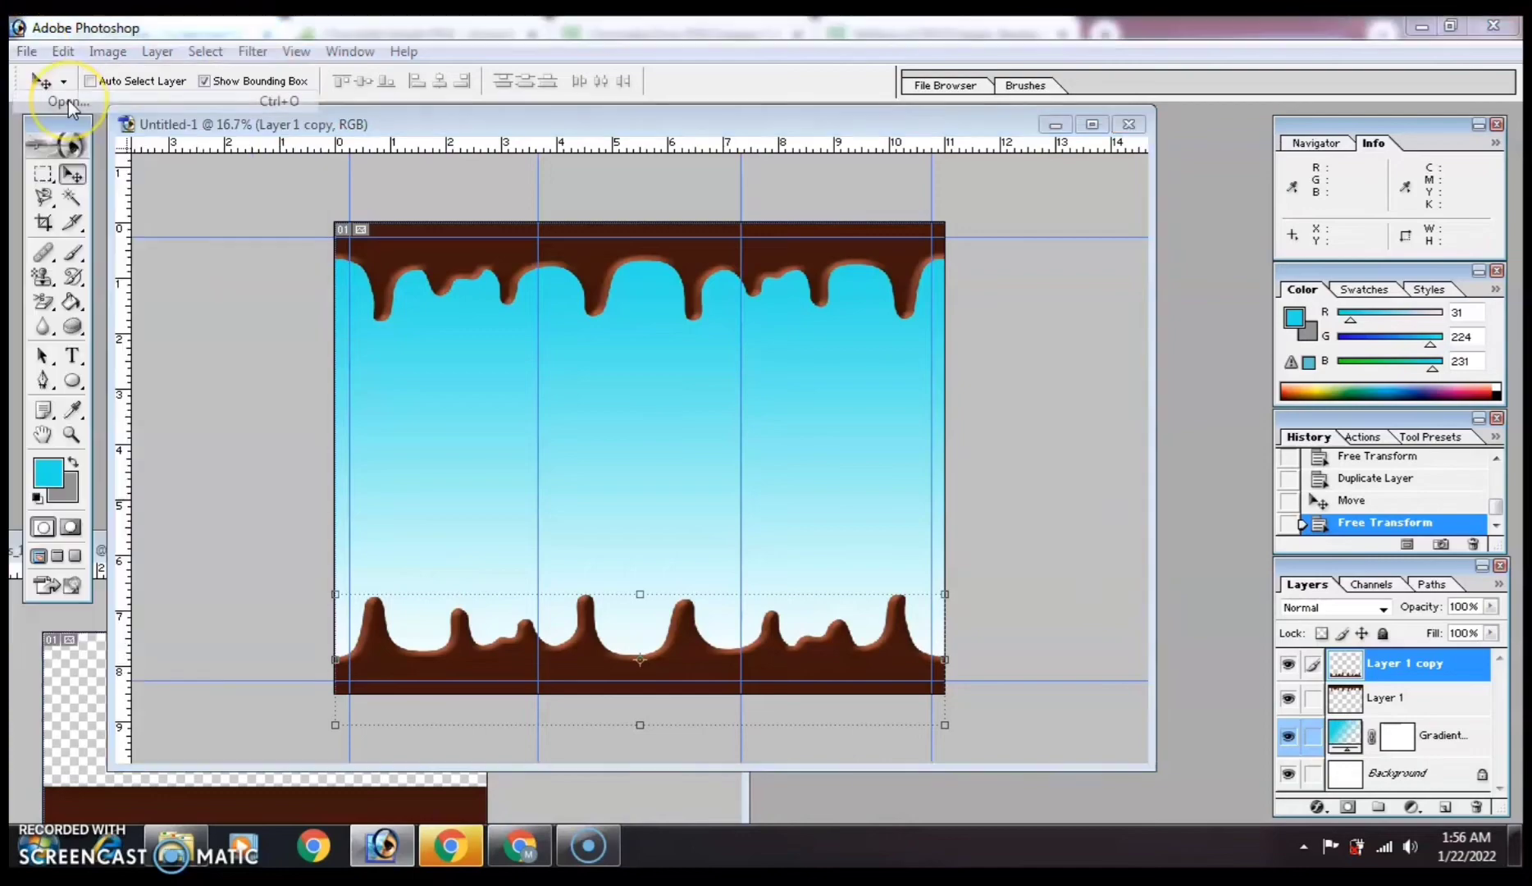
click(1013, 538)
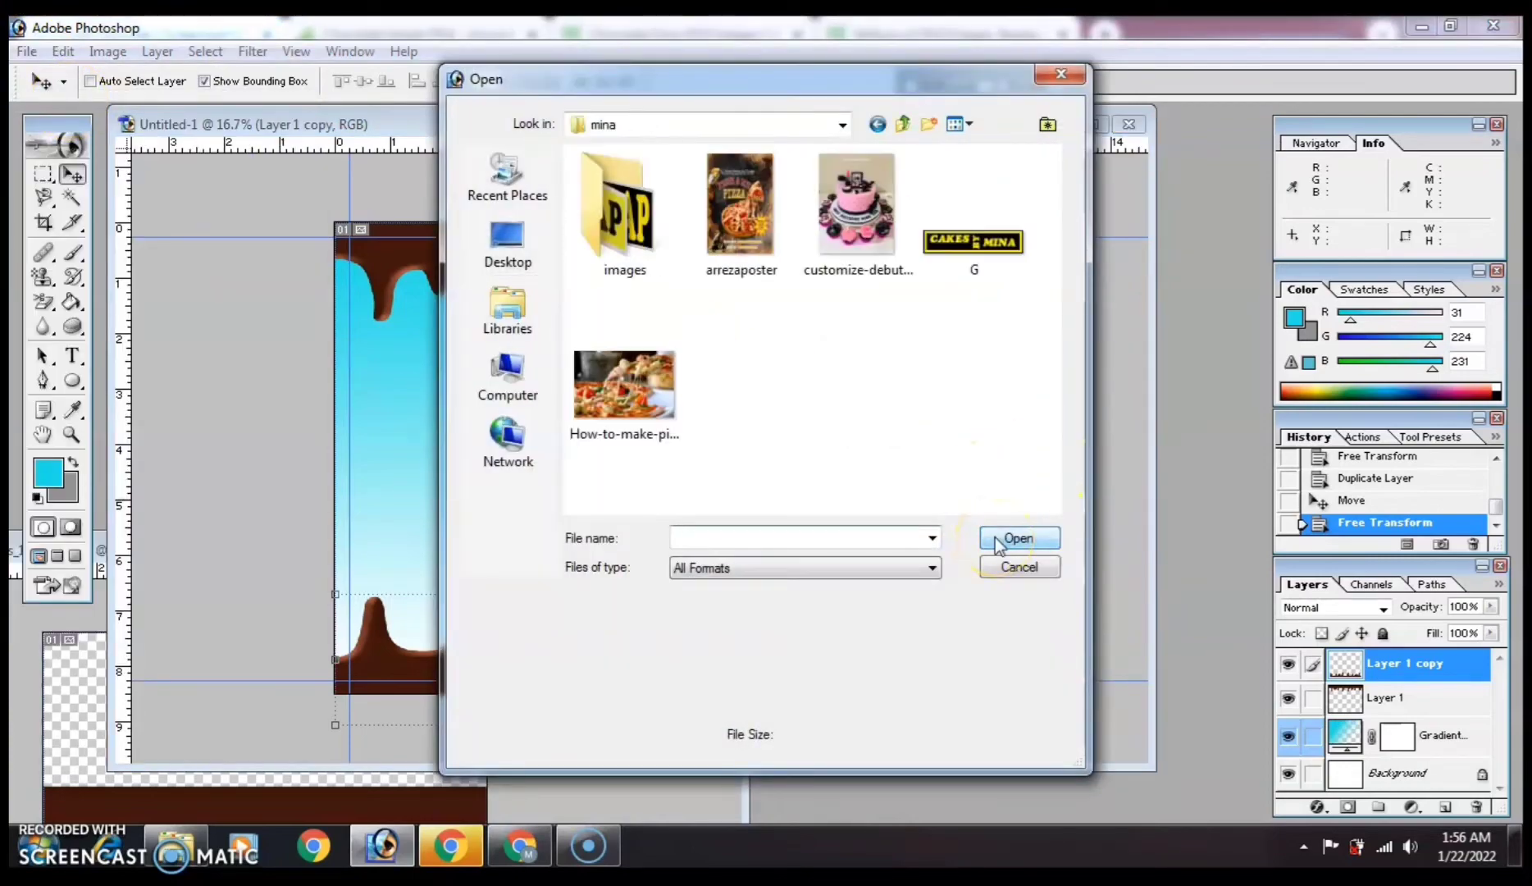
scroll(1035, 433, down, 5)
scroll(1036, 195, up, 5)
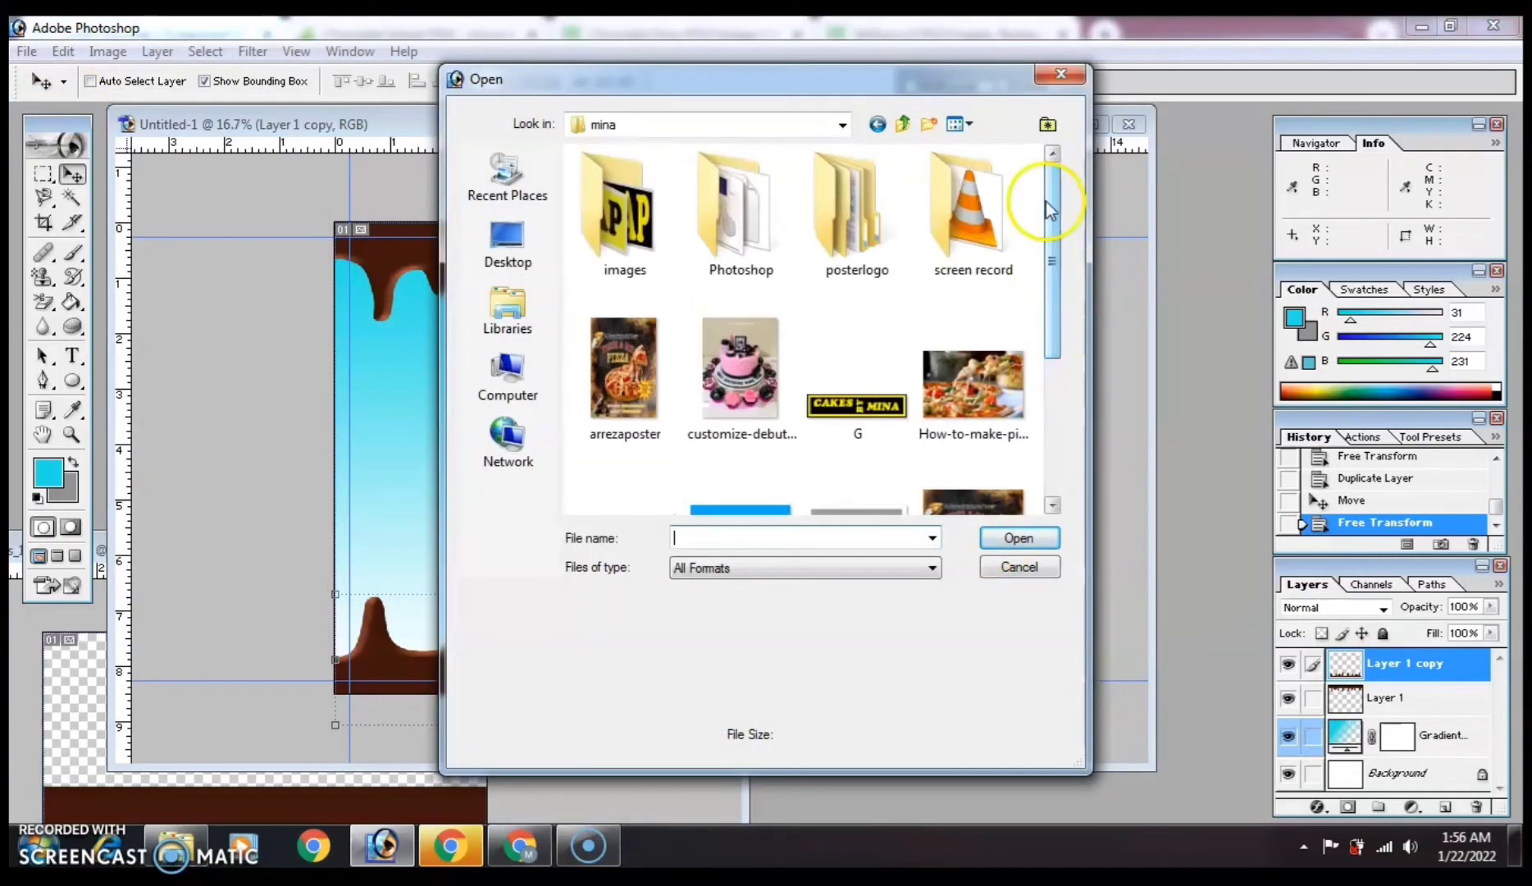
double_click(623, 213)
drag(1035, 256, 1073, 207)
double_click(647, 217)
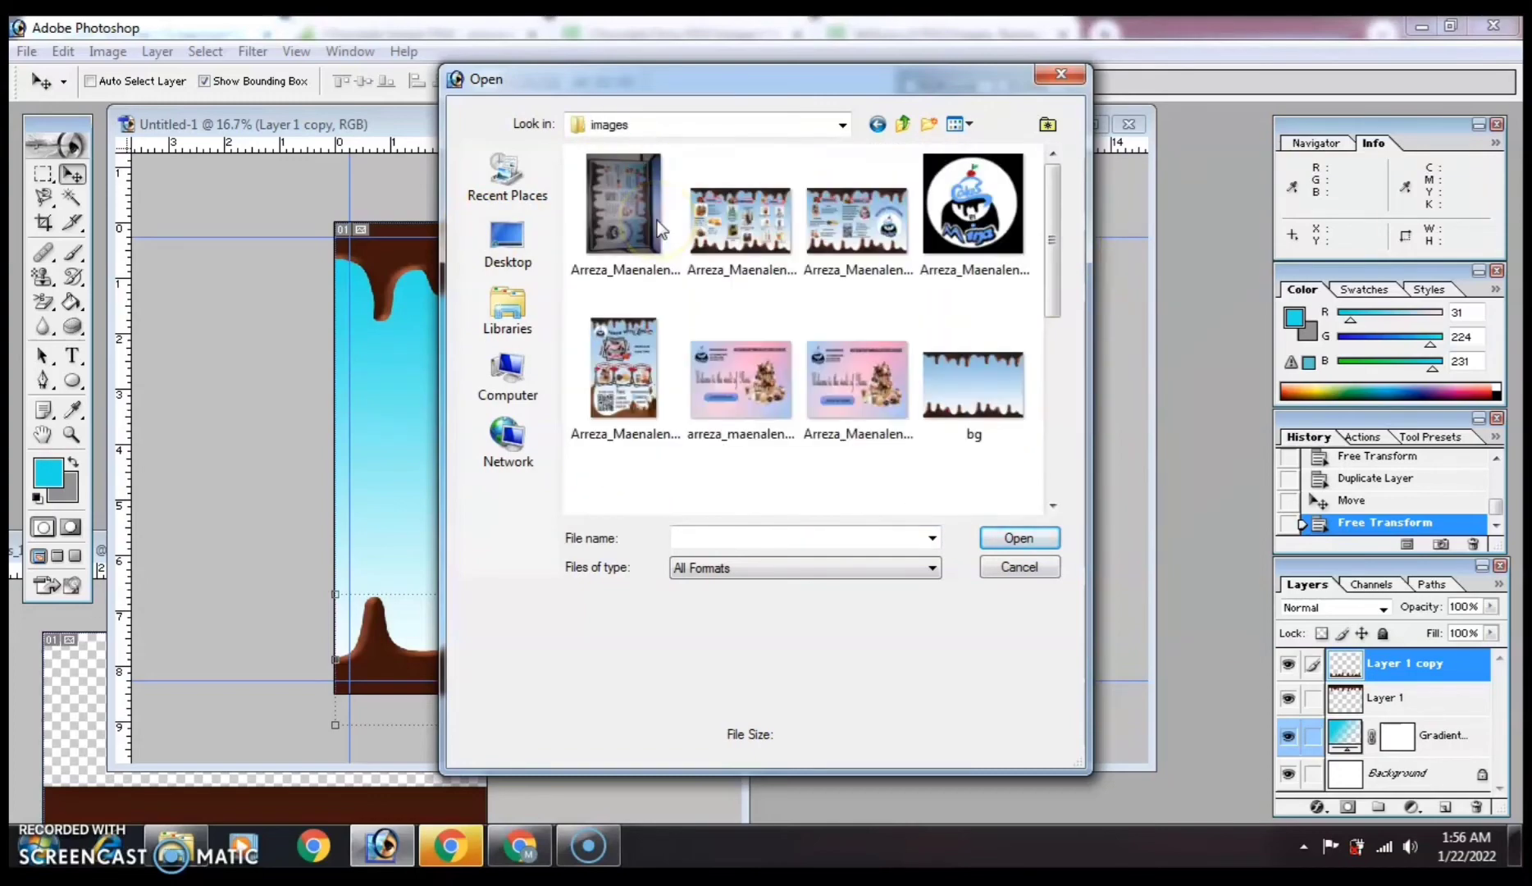
click(974, 209)
click(1020, 538)
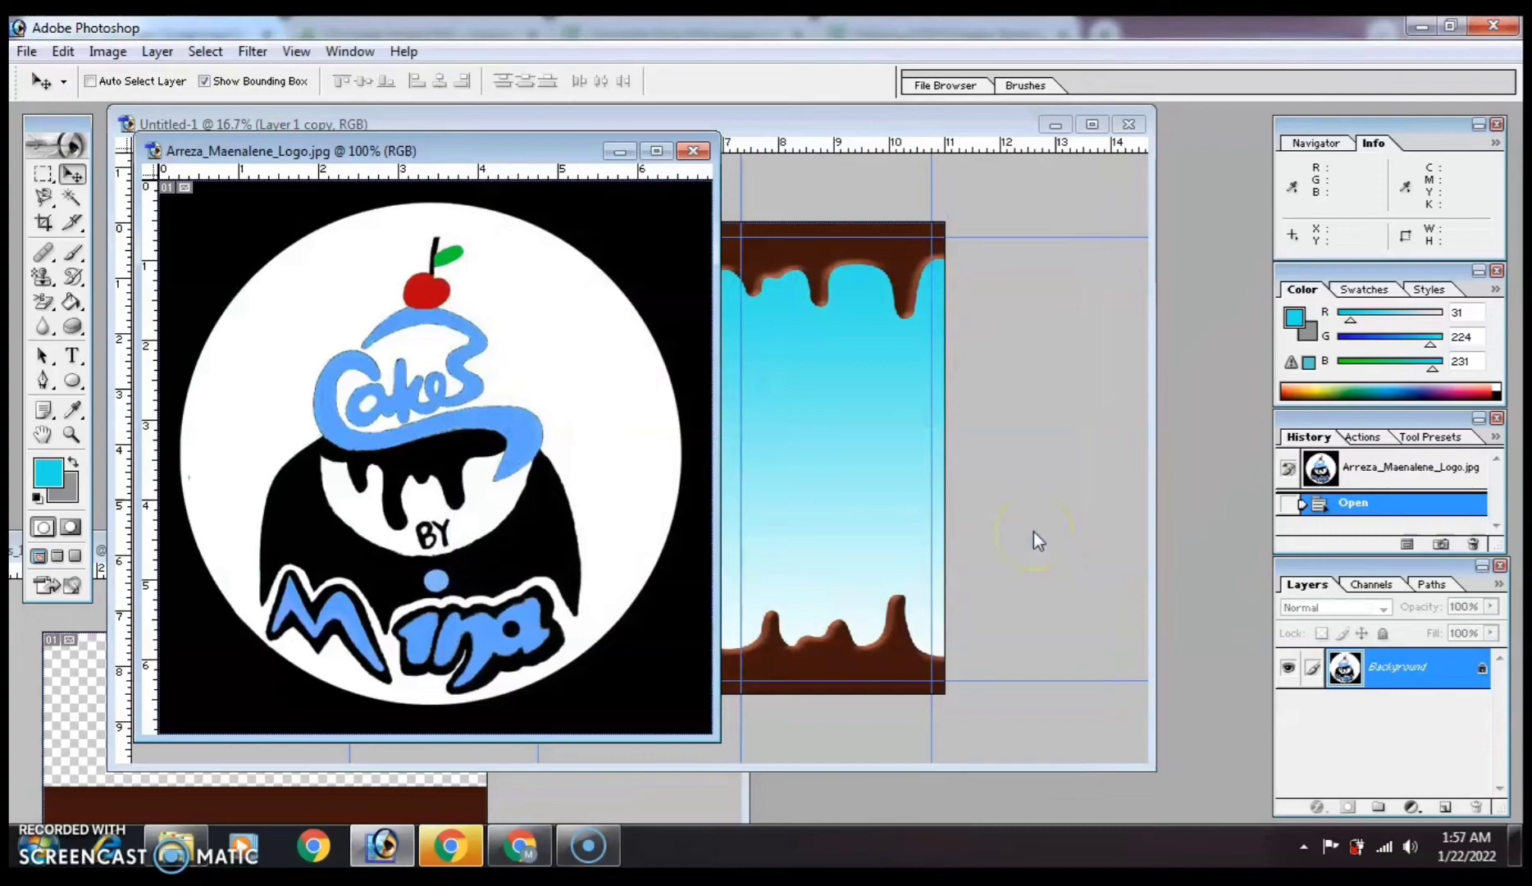
drag(717, 290, 1054, 310)
drag(684, 739, 684, 824)
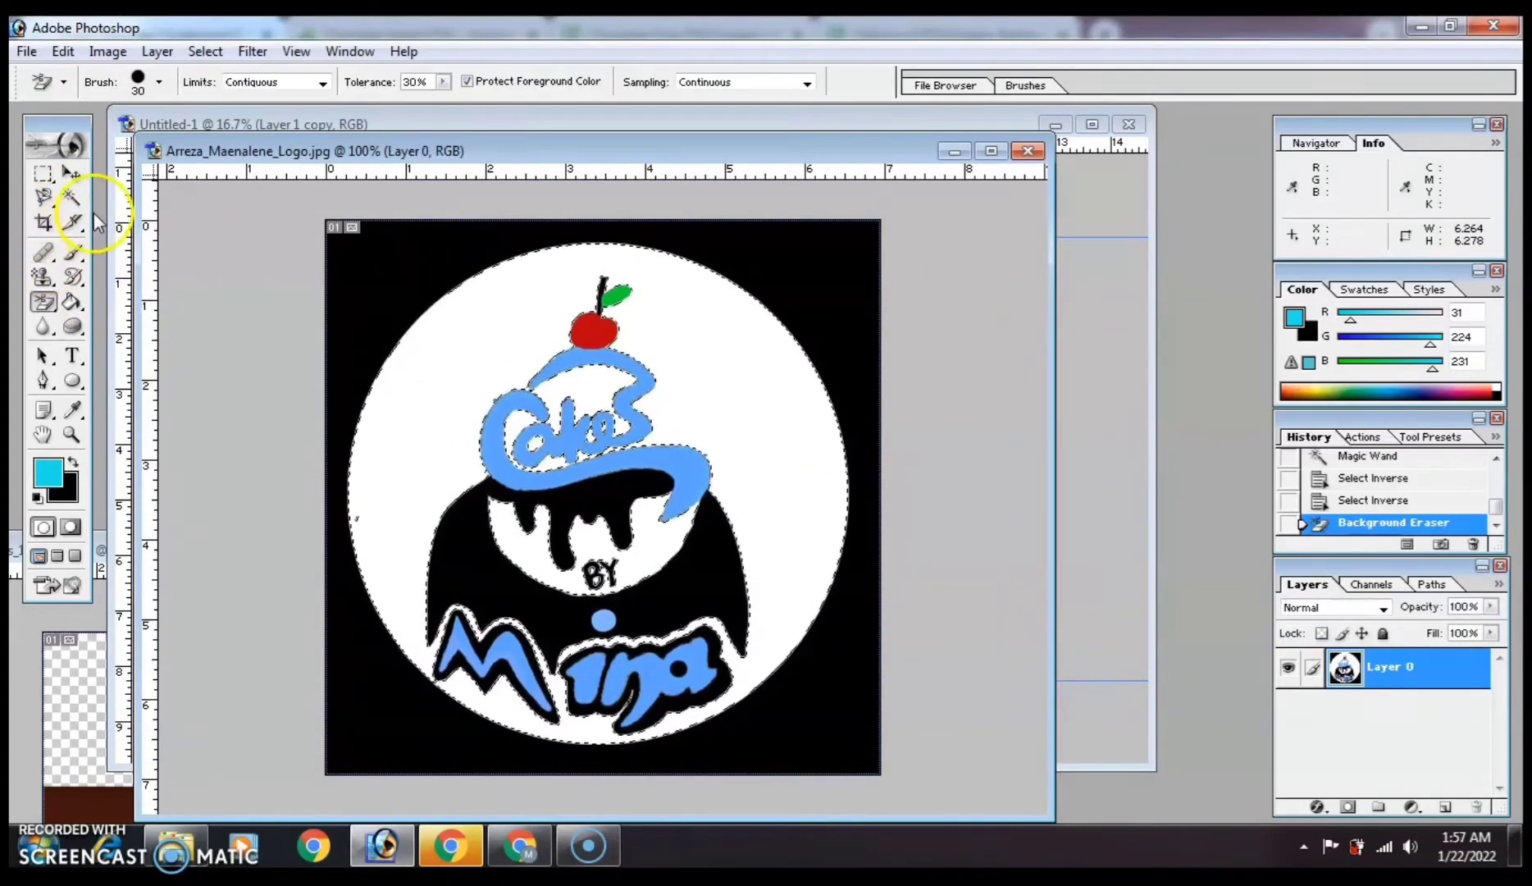
Invert the selection and erase the black corners around the logo with the Background Eraser.
click(72, 197)
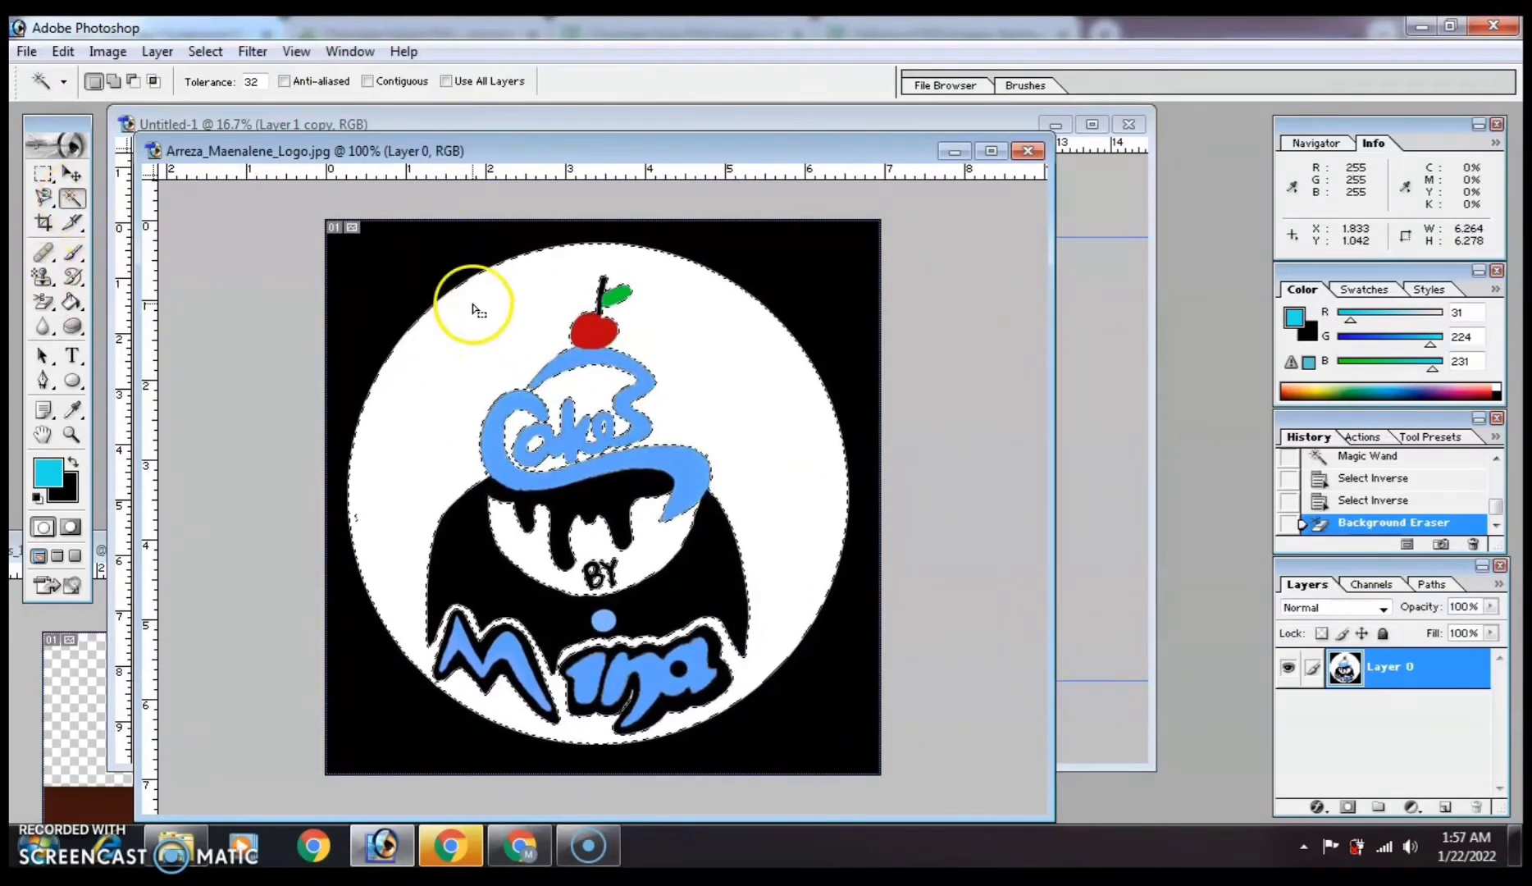
right_click(476, 305)
click(554, 484)
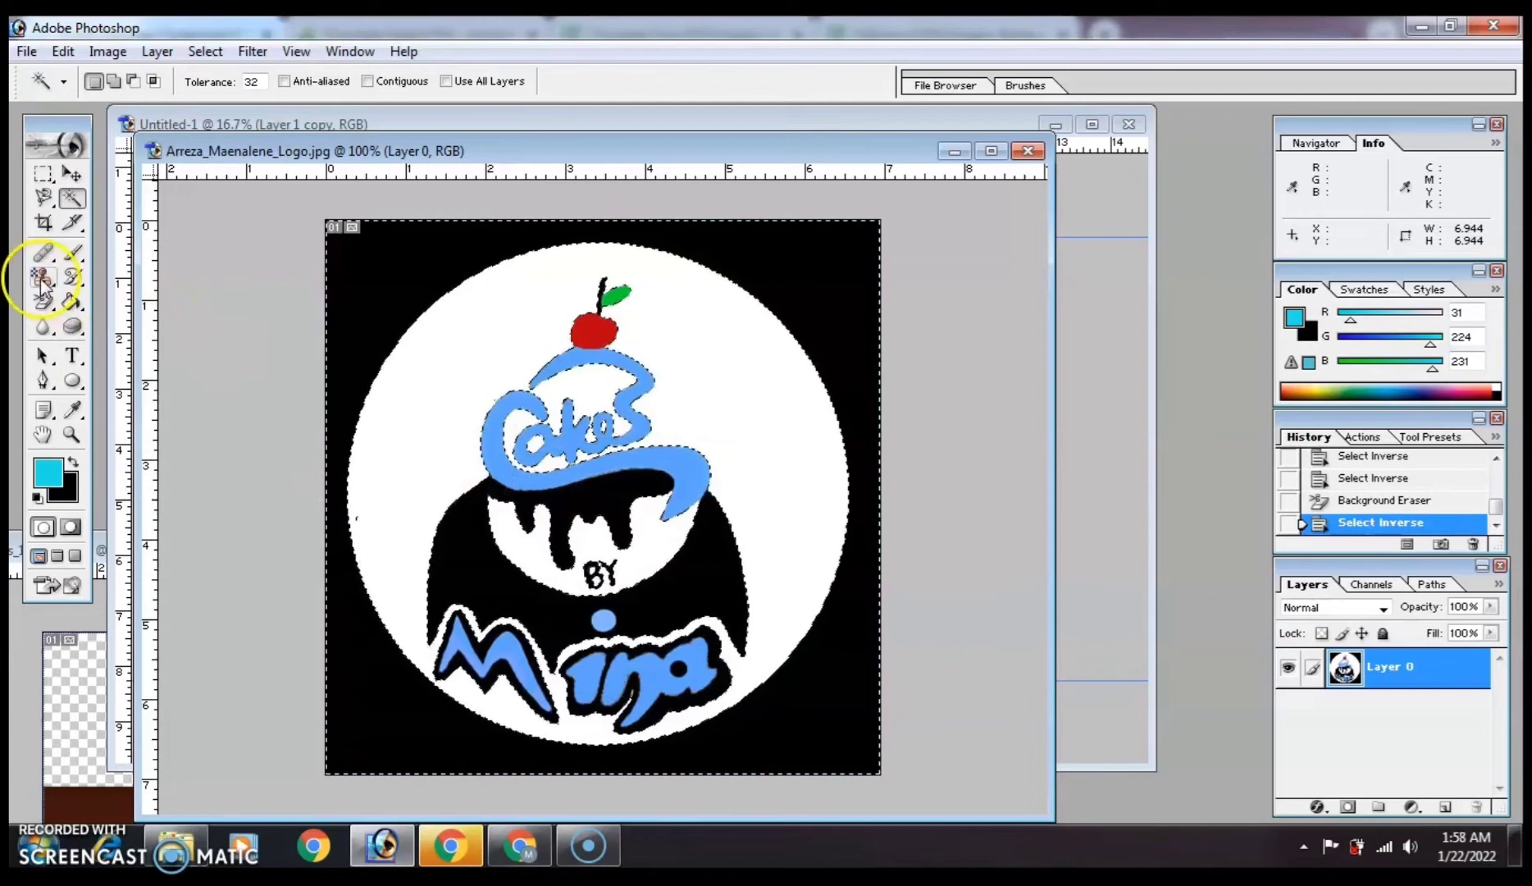
click(43, 302)
mouse_move(365, 307)
mouse_down()
mouse_move(408, 266)
mouse_move(396, 317)
mouse_move(335, 233)
mouse_move(520, 196)
mouse_move(596, 235)
mouse_move(496, 212)
mouse_move(325, 427)
mouse_move(376, 376)
mouse_move(335, 716)
mouse_move(394, 643)
mouse_move(383, 636)
mouse_move(482, 758)
mouse_move(444, 697)
mouse_move(564, 749)
mouse_move(704, 711)
mouse_move(810, 643)
mouse_move(615, 757)
mouse_move(728, 763)
mouse_move(841, 725)
mouse_move(882, 681)
mouse_move(870, 725)
mouse_move(834, 609)
mouse_move(838, 540)
mouse_move(865, 558)
mouse_move(873, 322)
mouse_move(842, 349)
mouse_move(872, 290)
mouse_move(711, 233)
mouse_move(821, 301)
mouse_up()
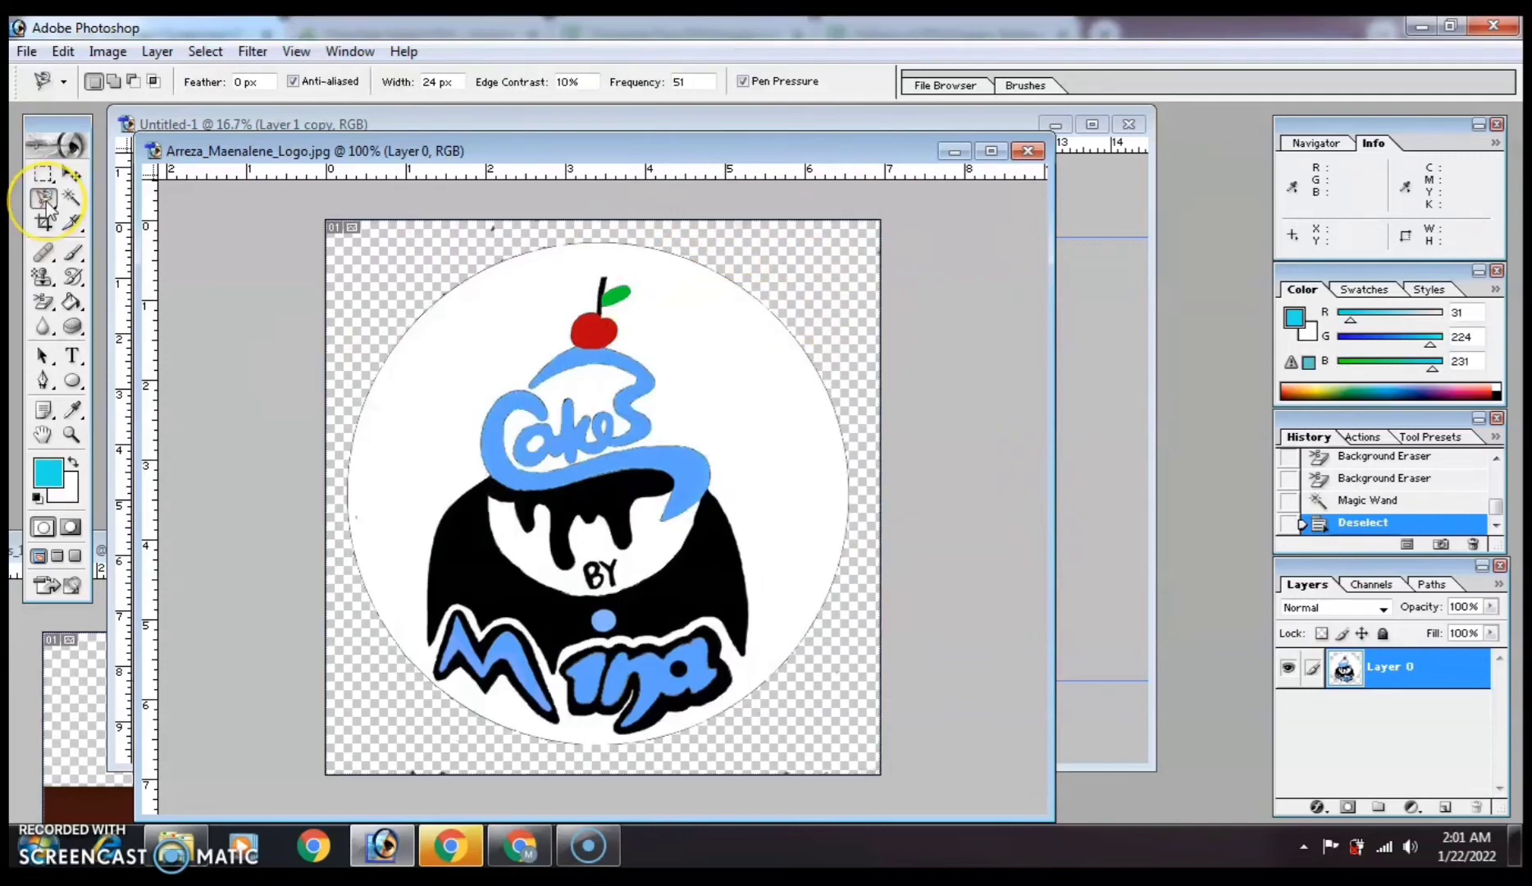
Trace around the white logo circle with the Magnetic Lasso and close the selection.
click(45, 199)
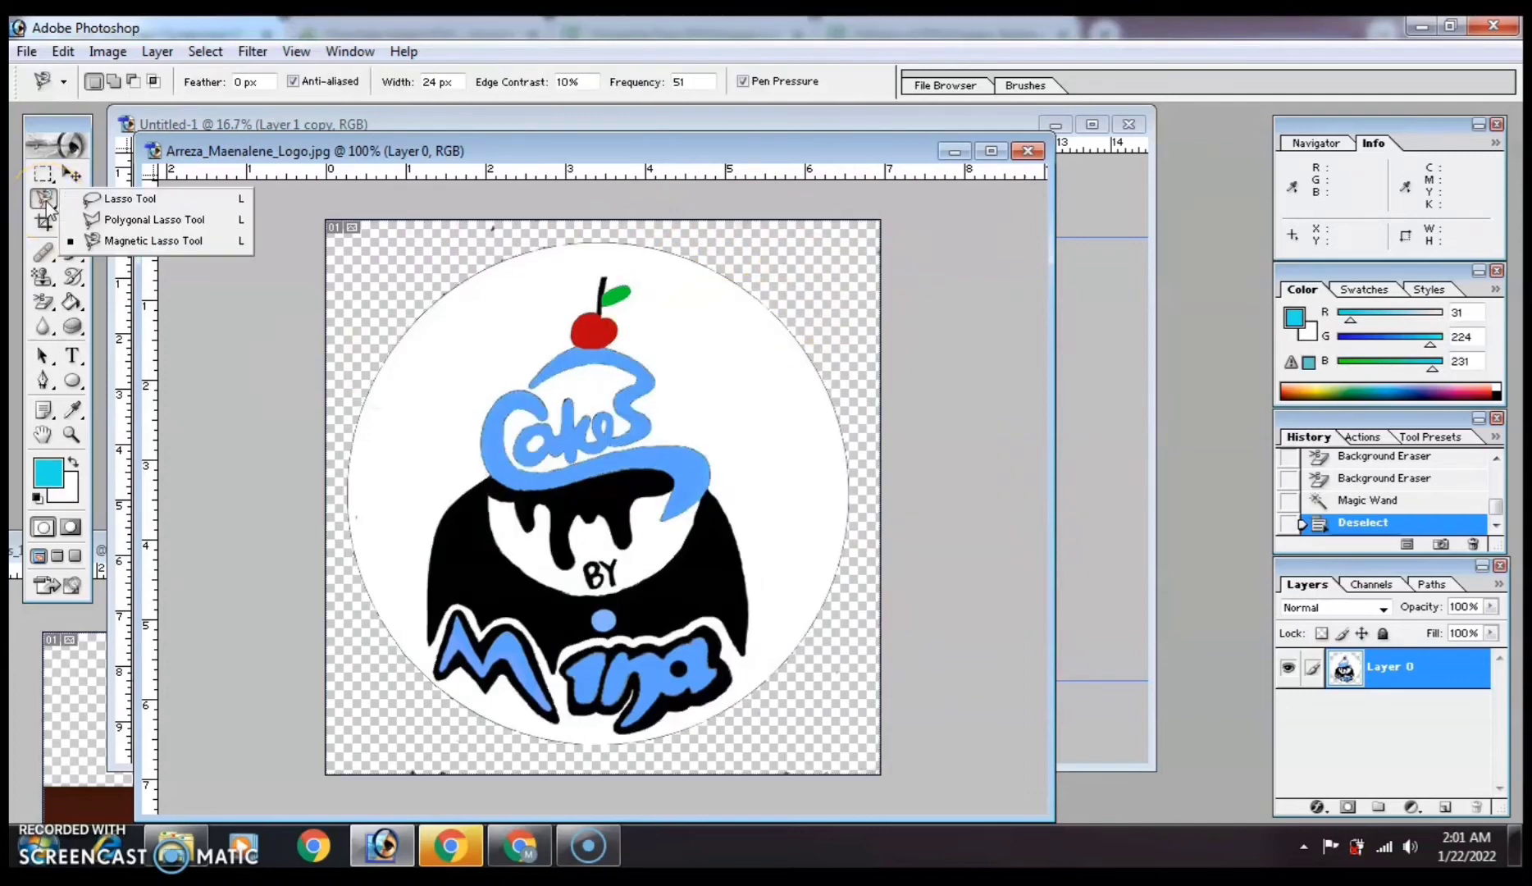
click(136, 242)
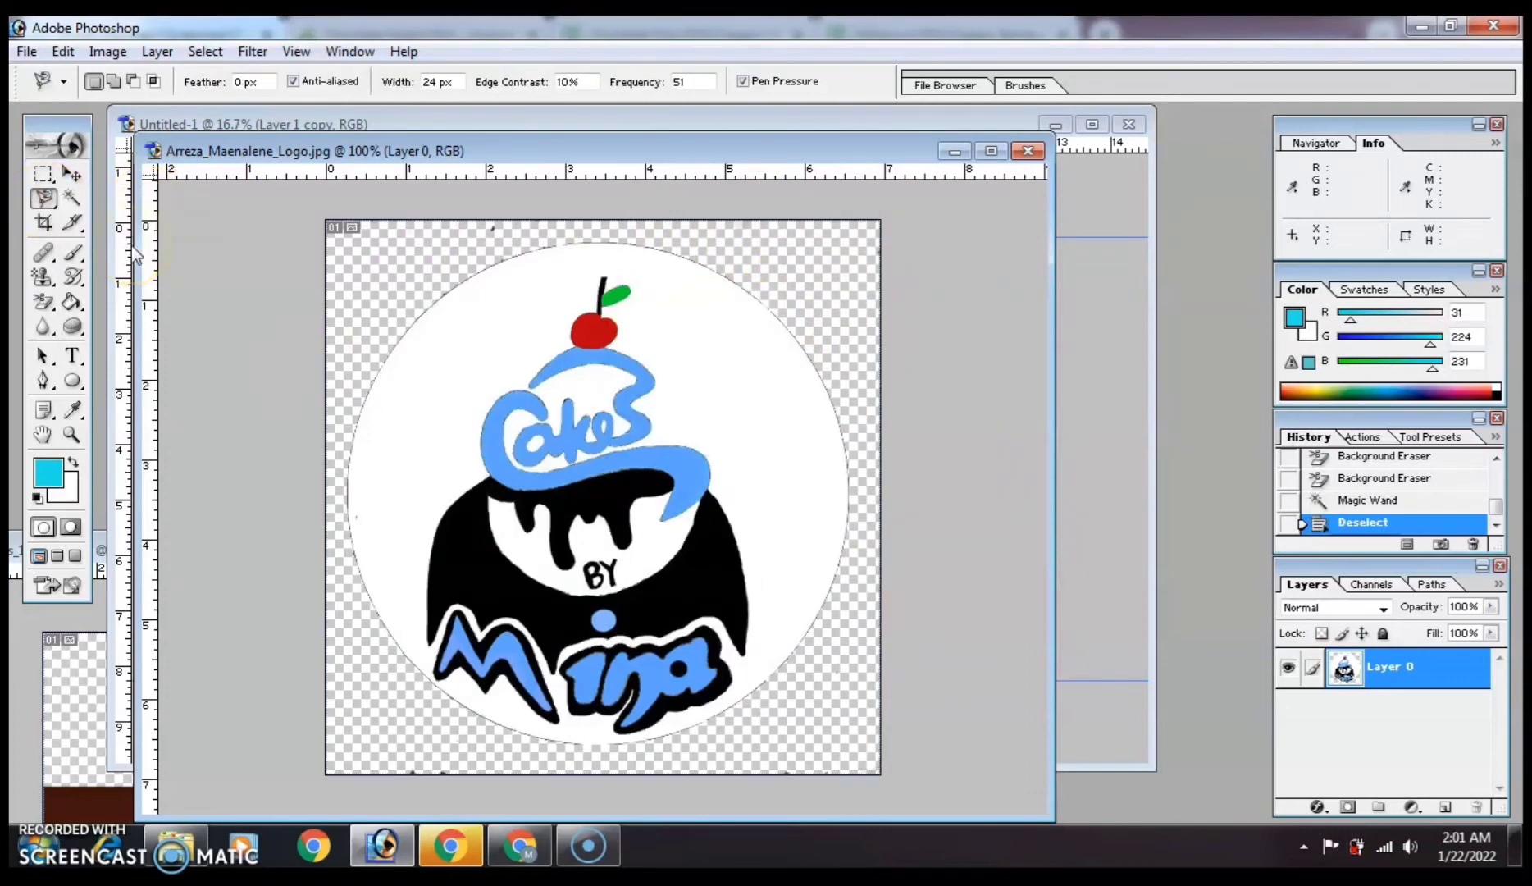
click(405, 331)
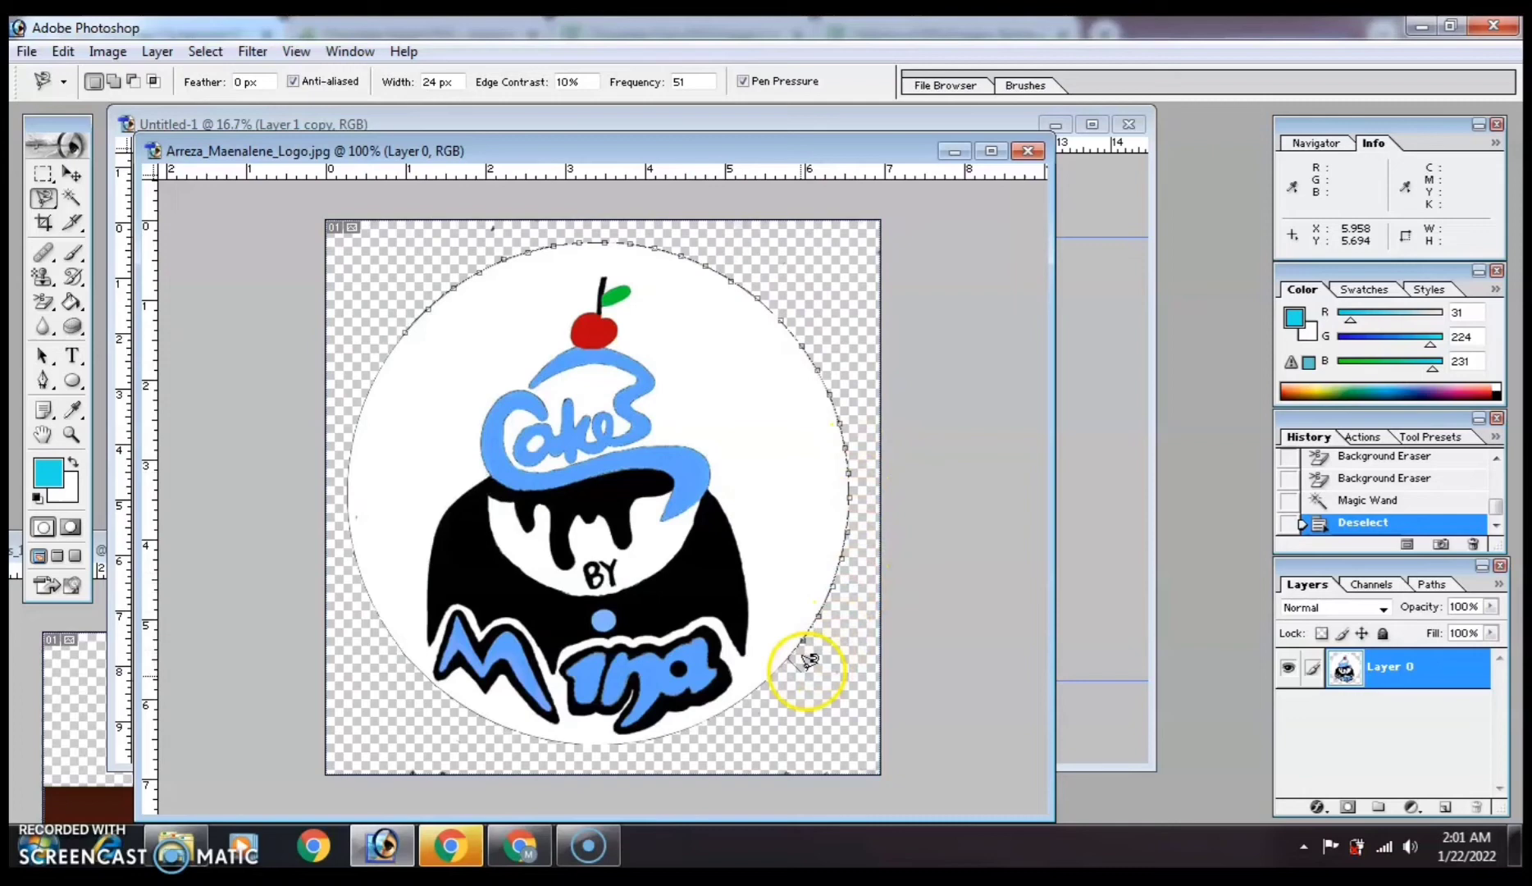
drag(809, 658, 746, 718)
drag(656, 755, 503, 745)
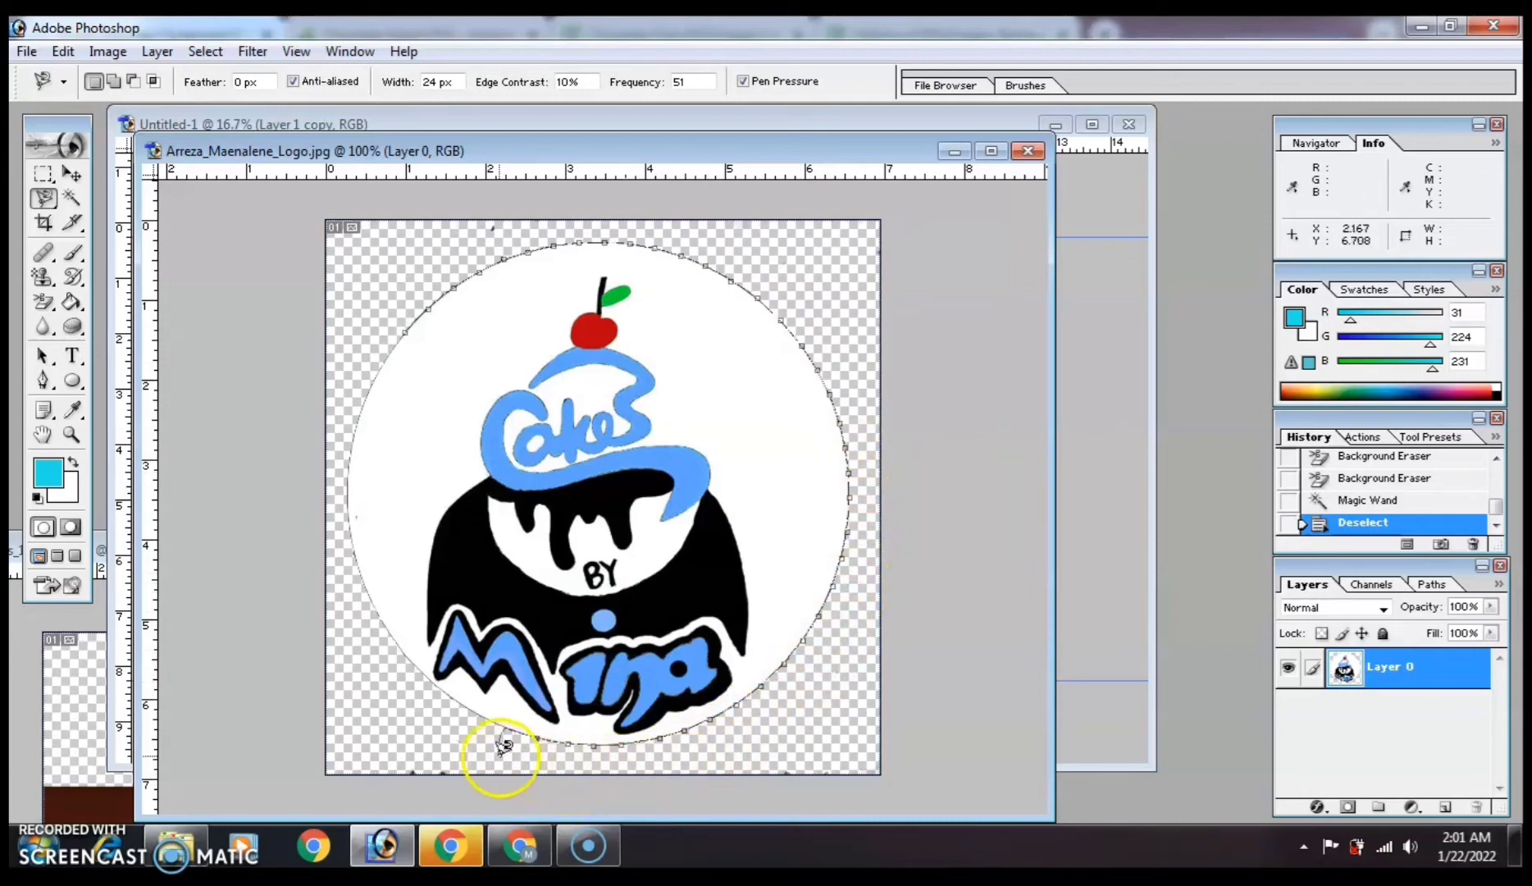
mouse_move(420, 671)
mouse_down()
mouse_move(362, 591)
mouse_move(348, 450)
mouse_move(369, 369)
mouse_move(404, 329)
mouse_up()
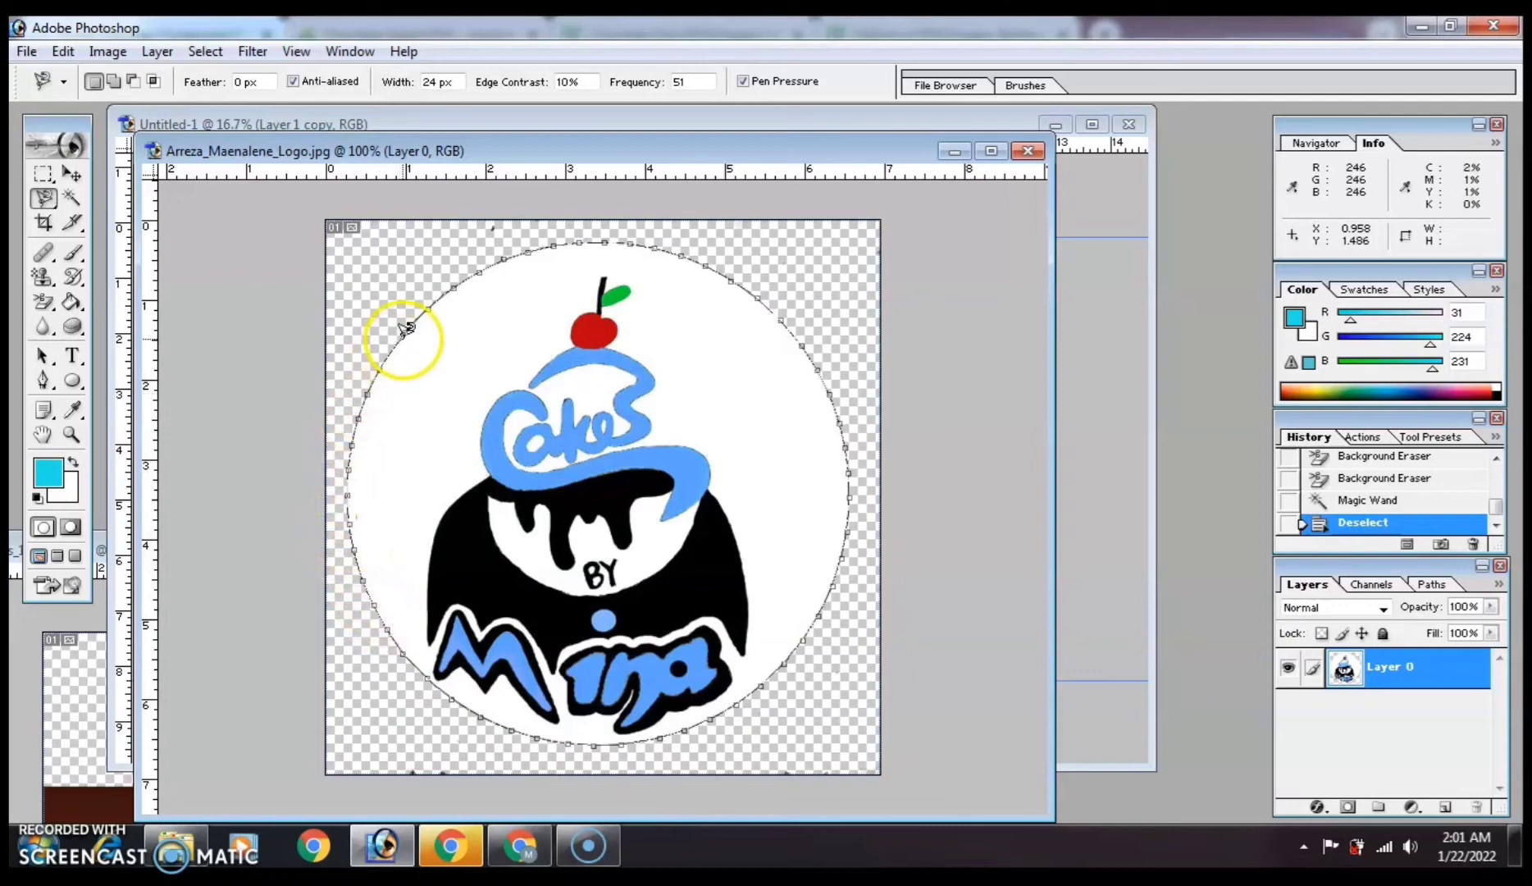
double_click(402, 338)
click(72, 173)
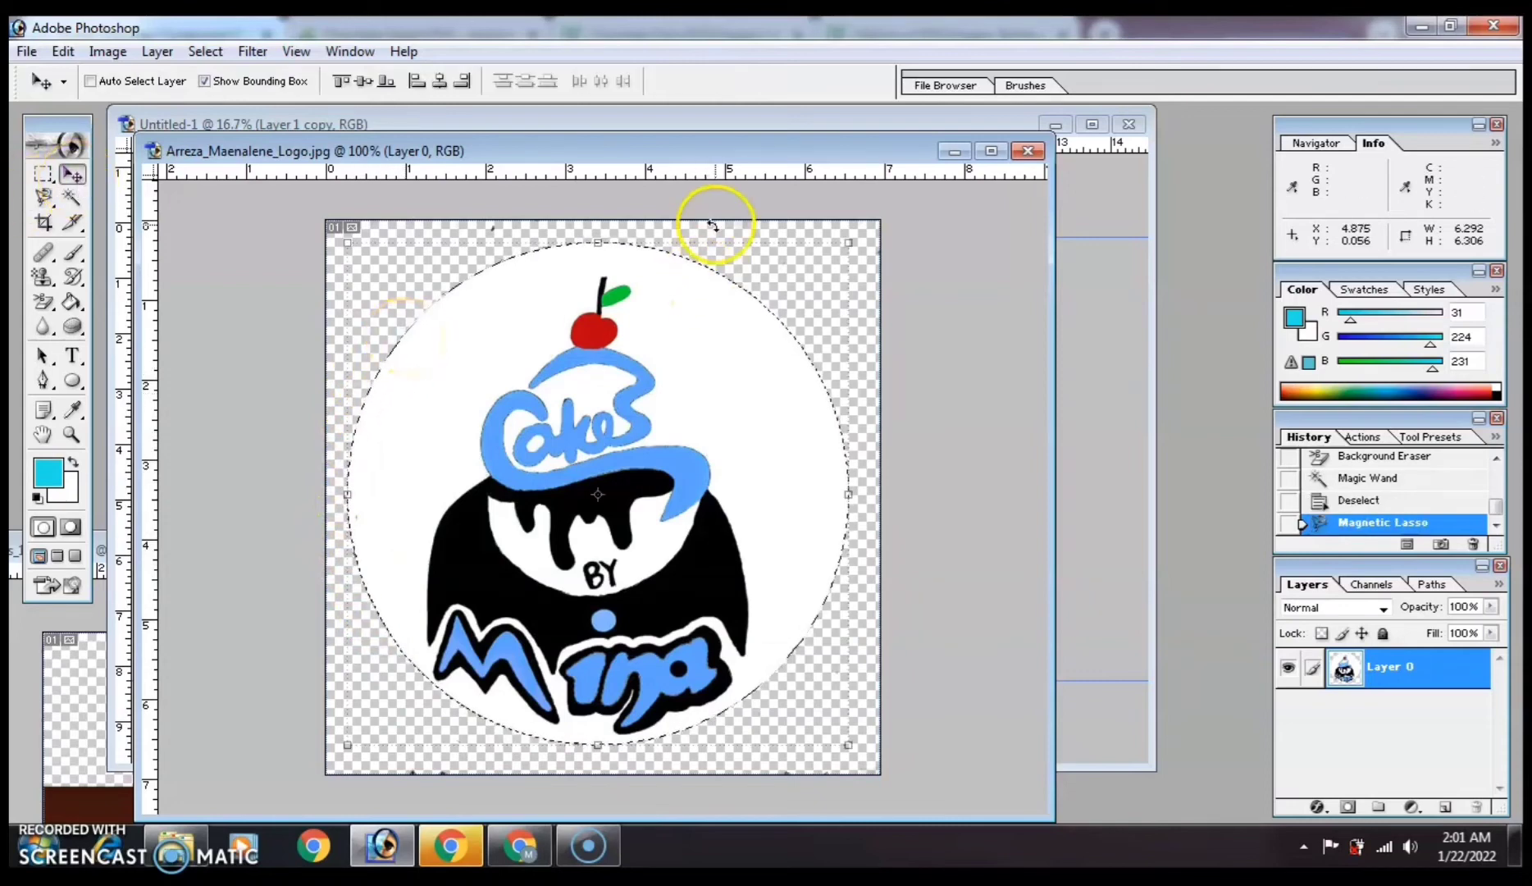
Drag the selected logo into Untitled-1 and free-transform it to 202% × 206% on the right panel.
drag(772, 158, 438, 323)
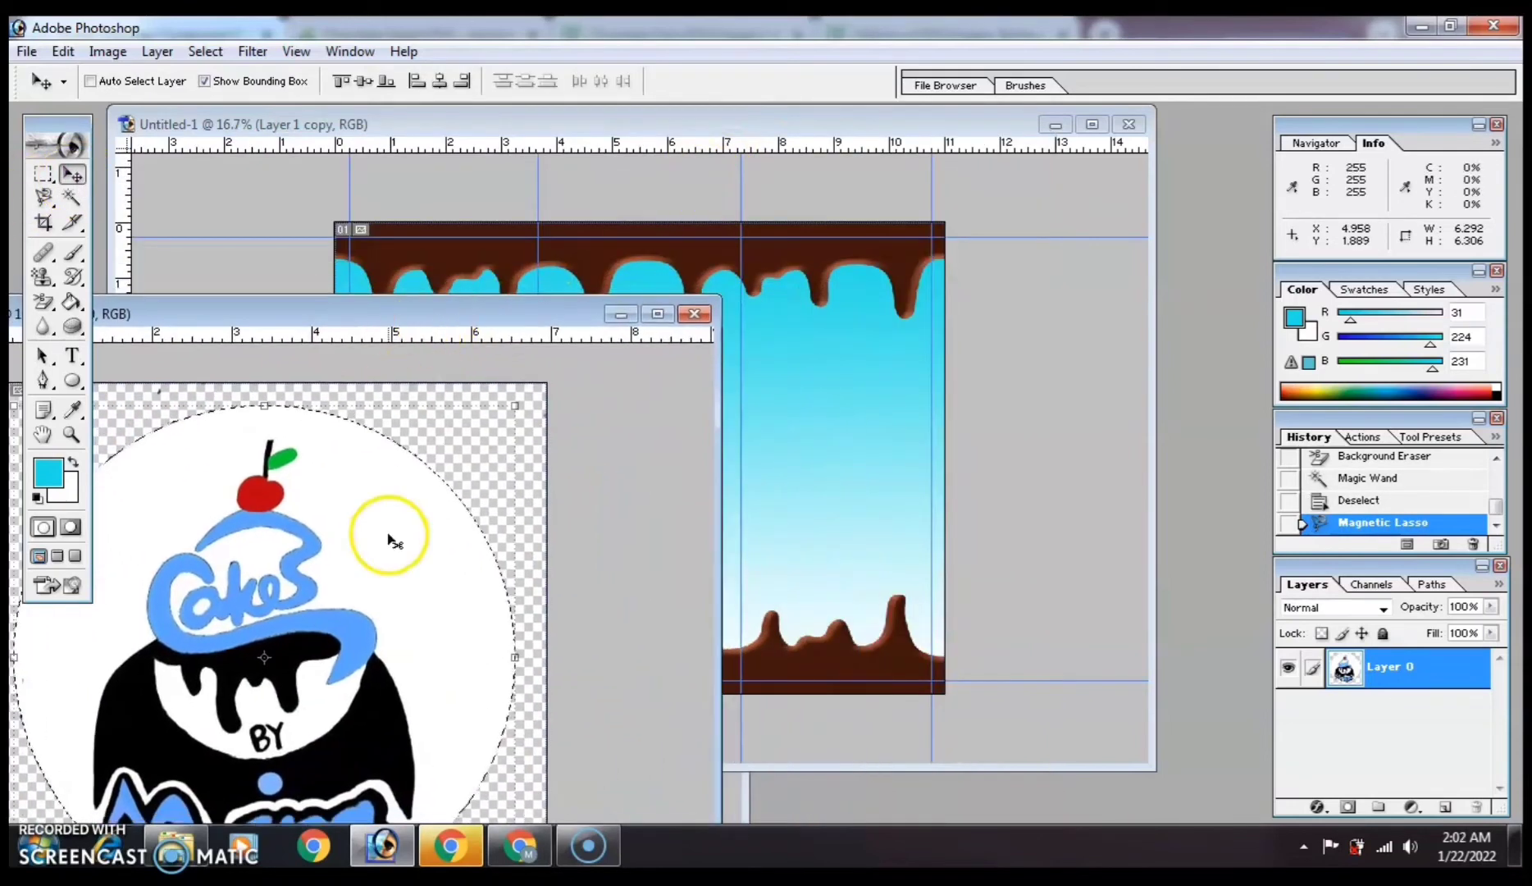
drag(462, 497, 820, 444)
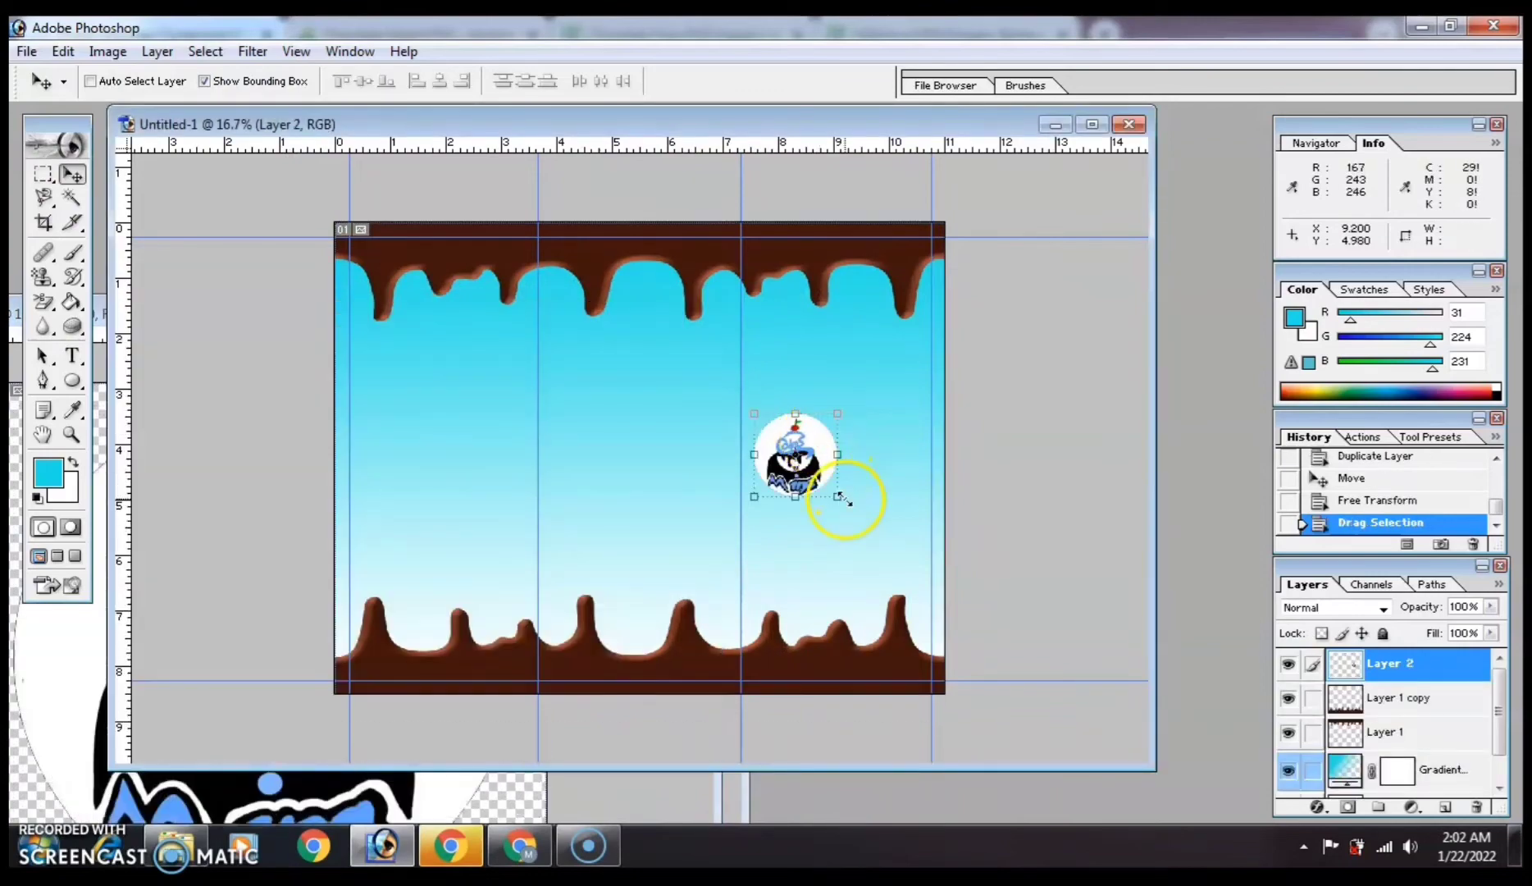
key(ctrl+t)
drag(836, 497, 909, 570)
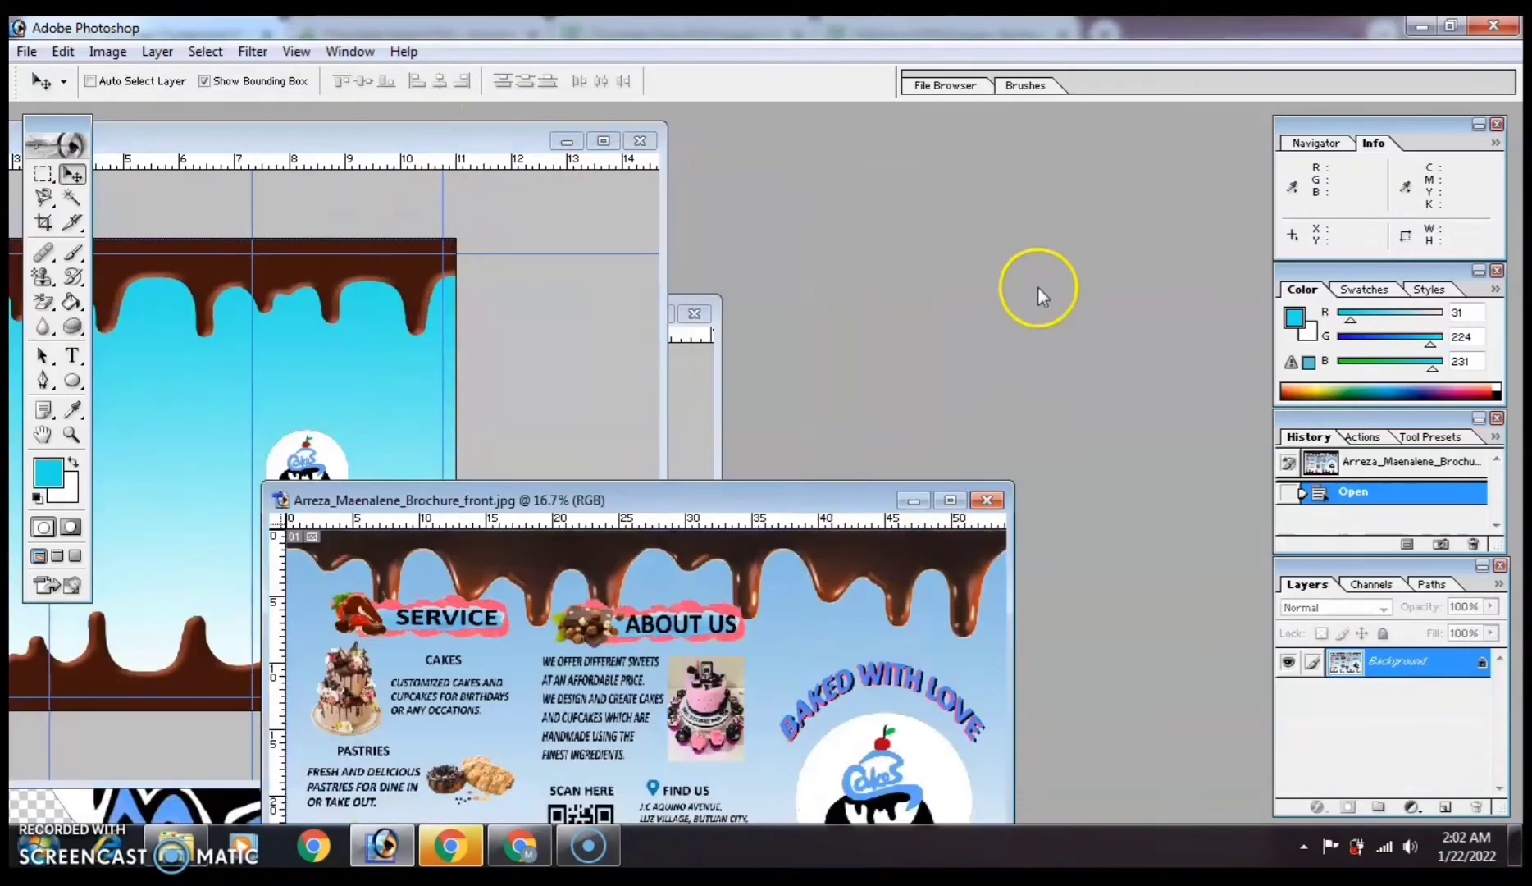
drag(947, 200, 938, 102)
double_click(318, 148)
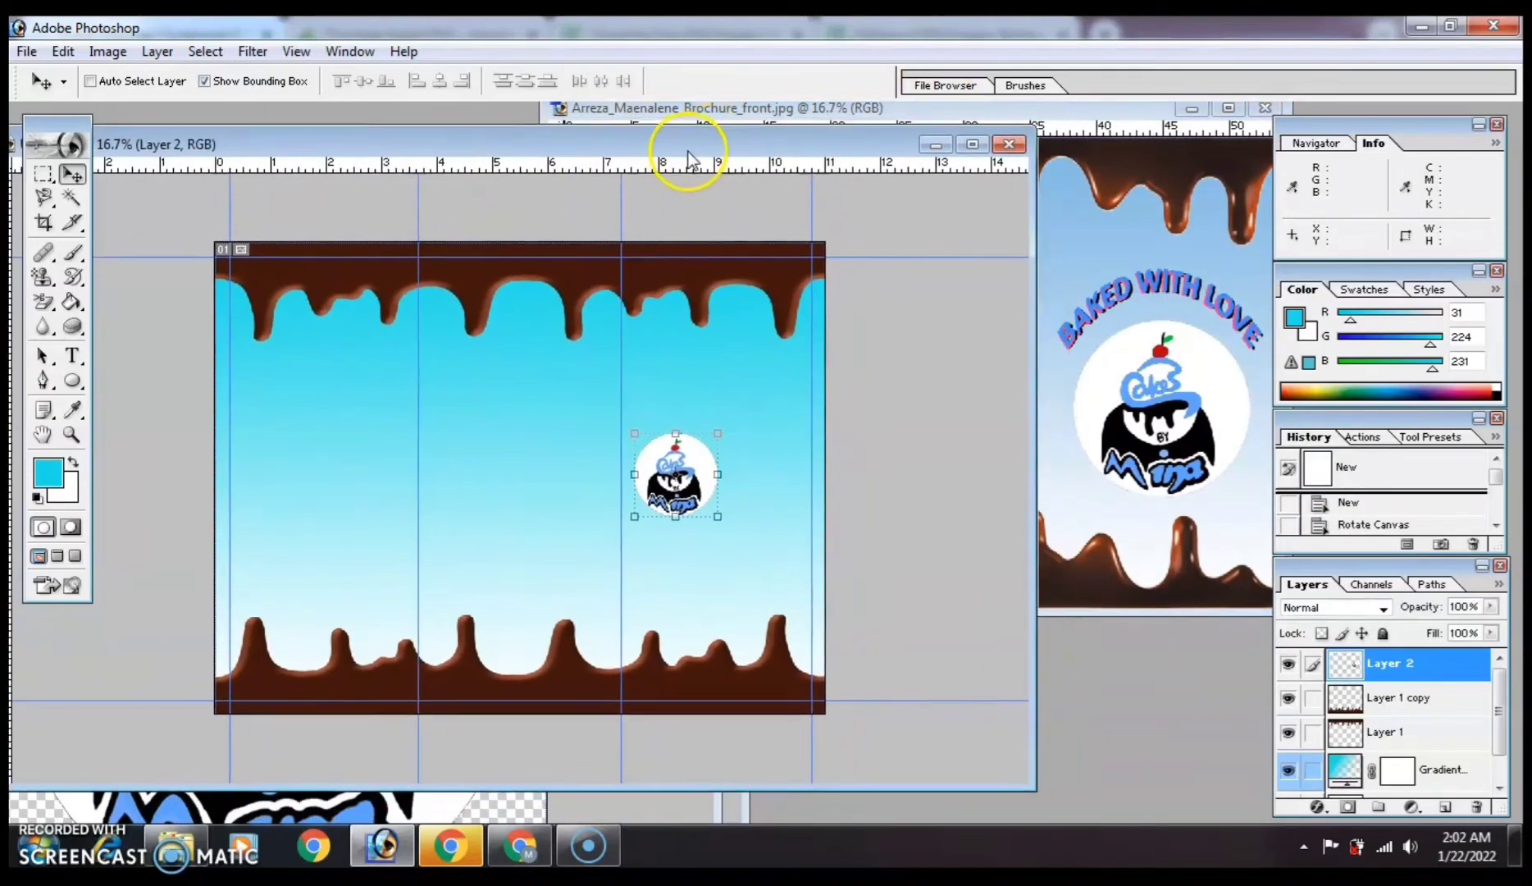
drag(715, 510, 728, 478)
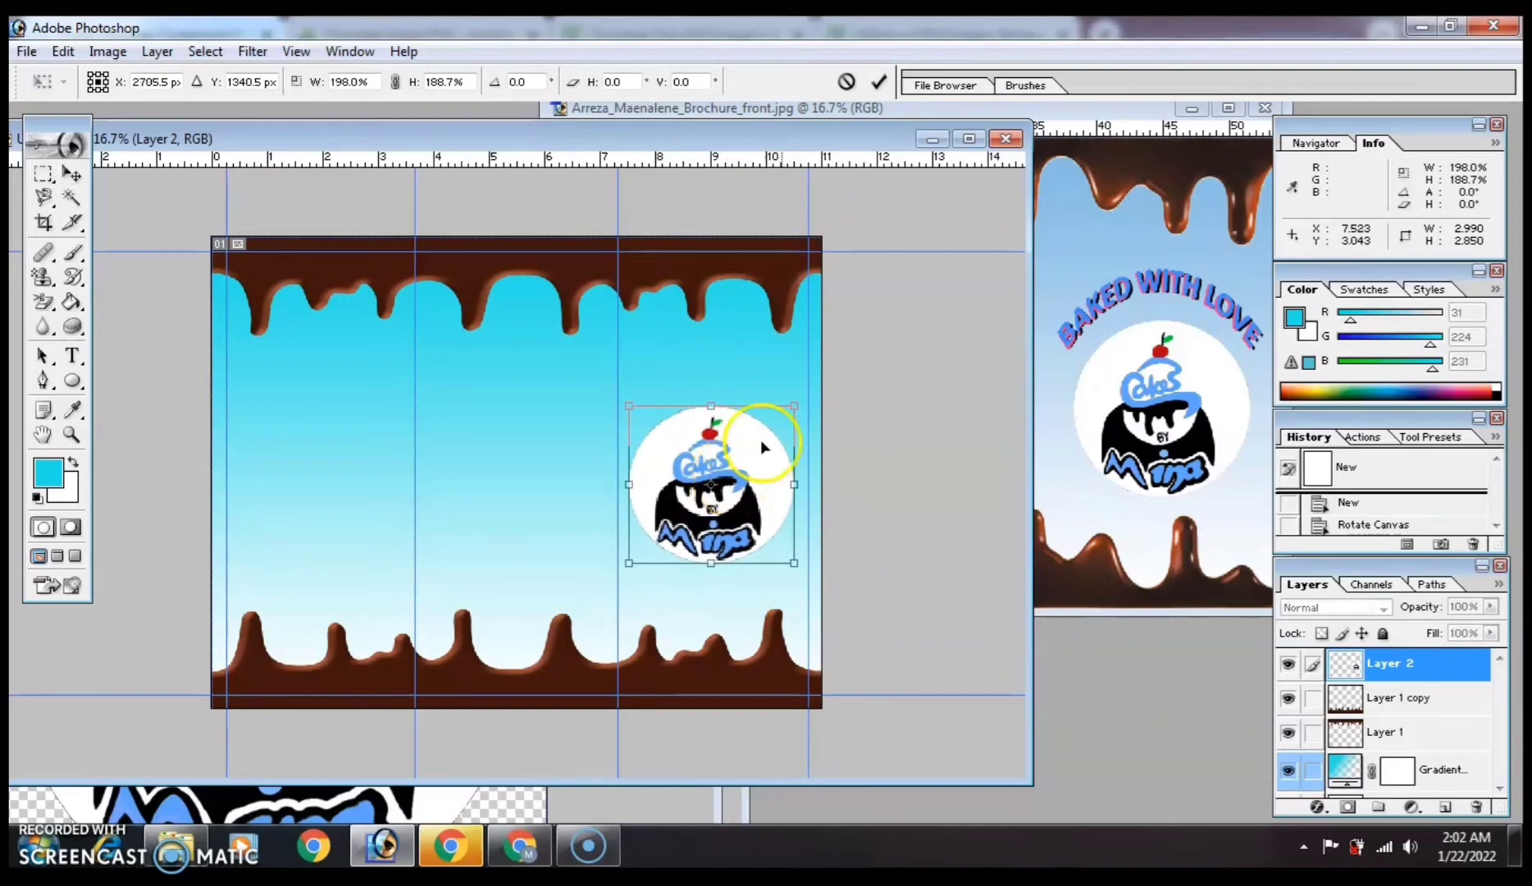
drag(796, 405, 798, 391)
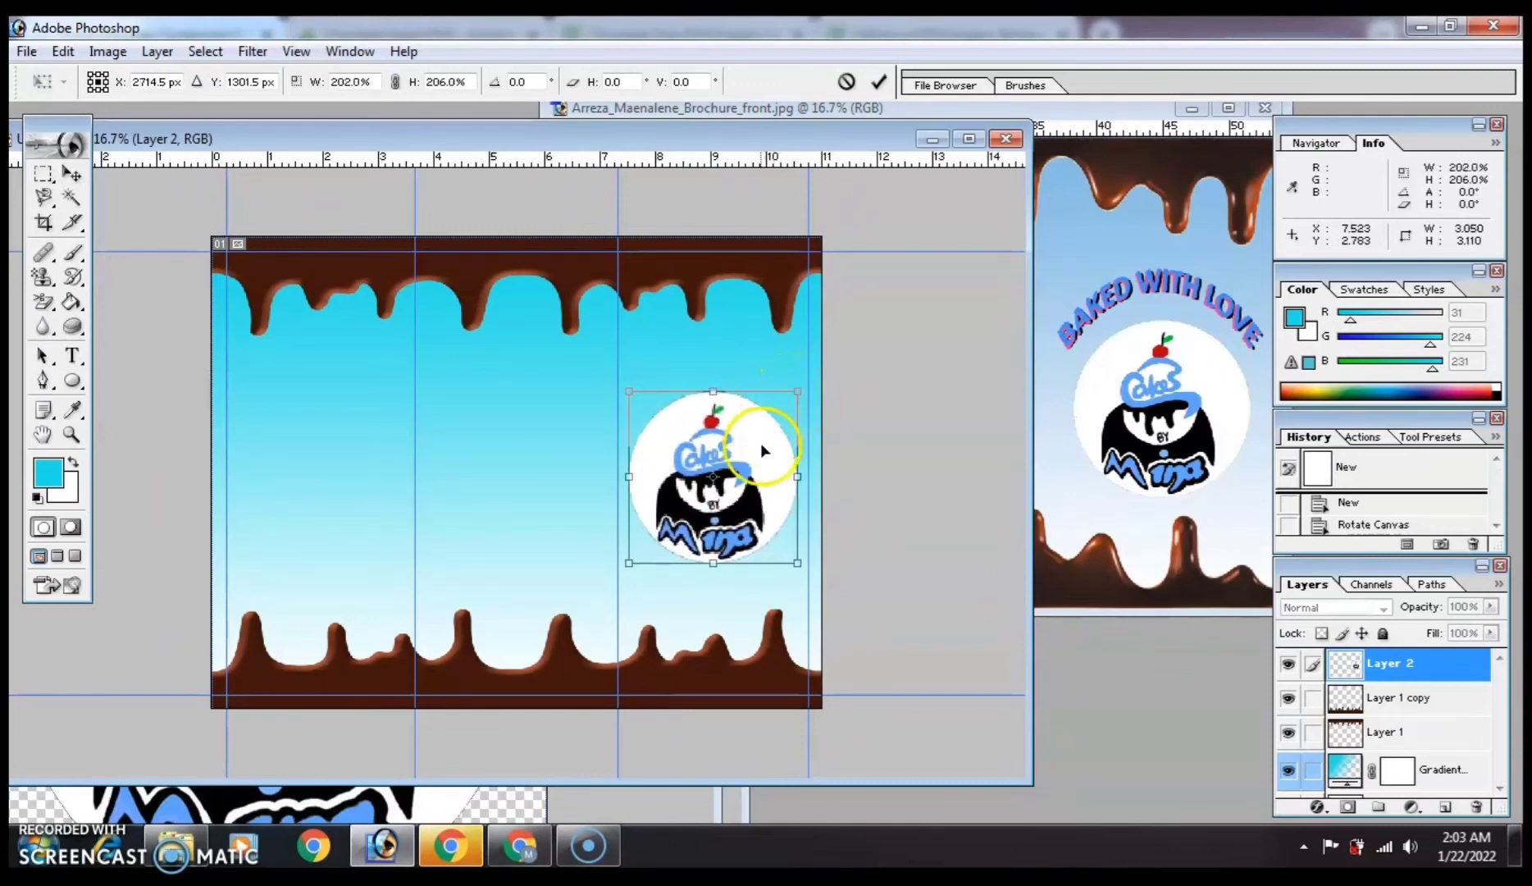
drag(757, 453, 756, 456)
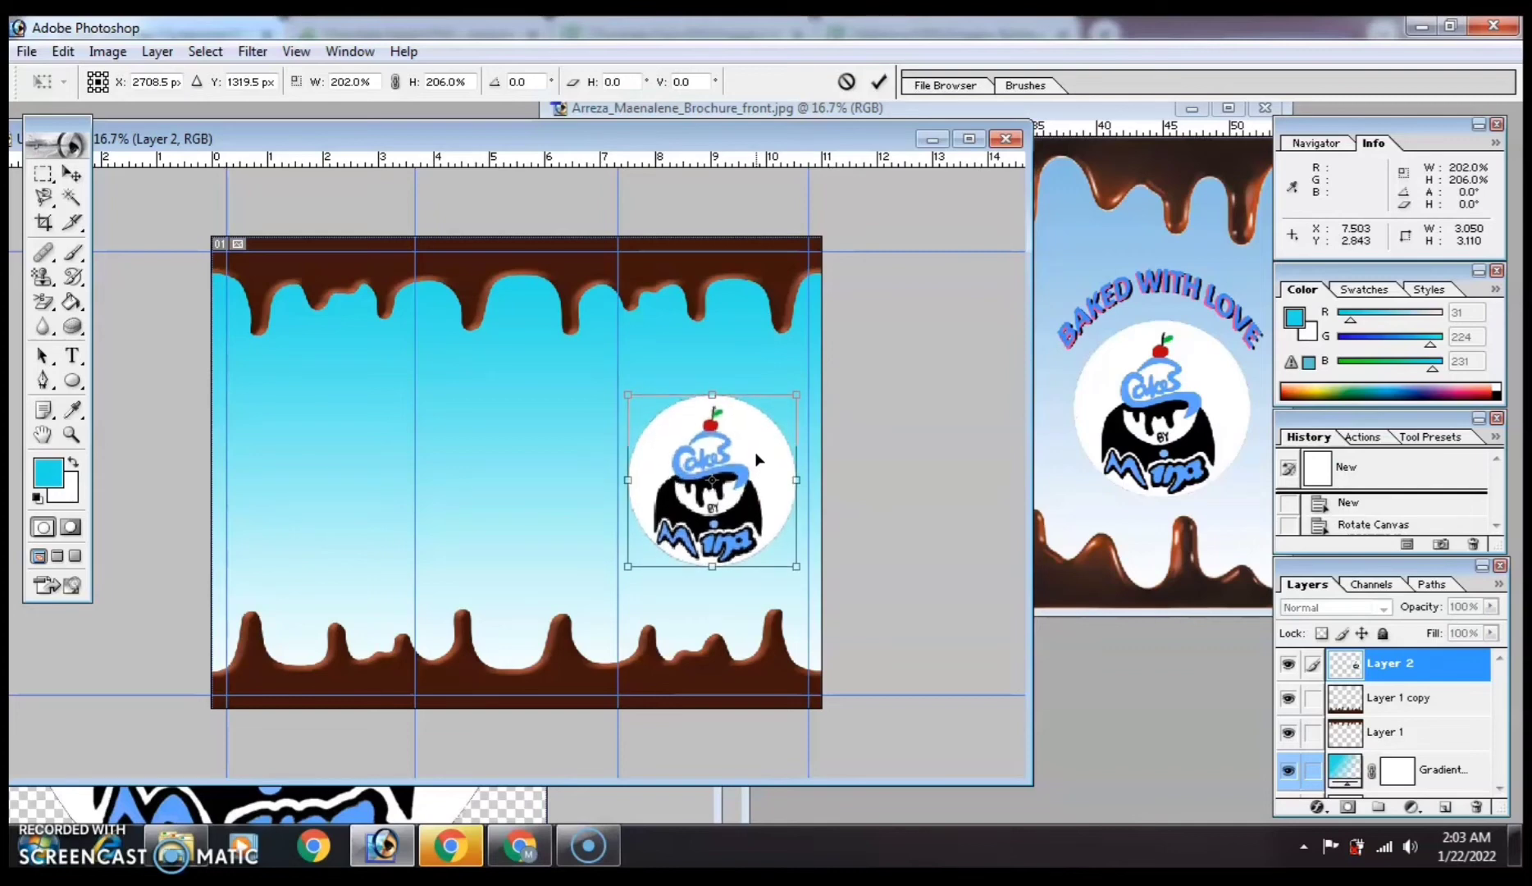
drag(756, 456, 757, 461)
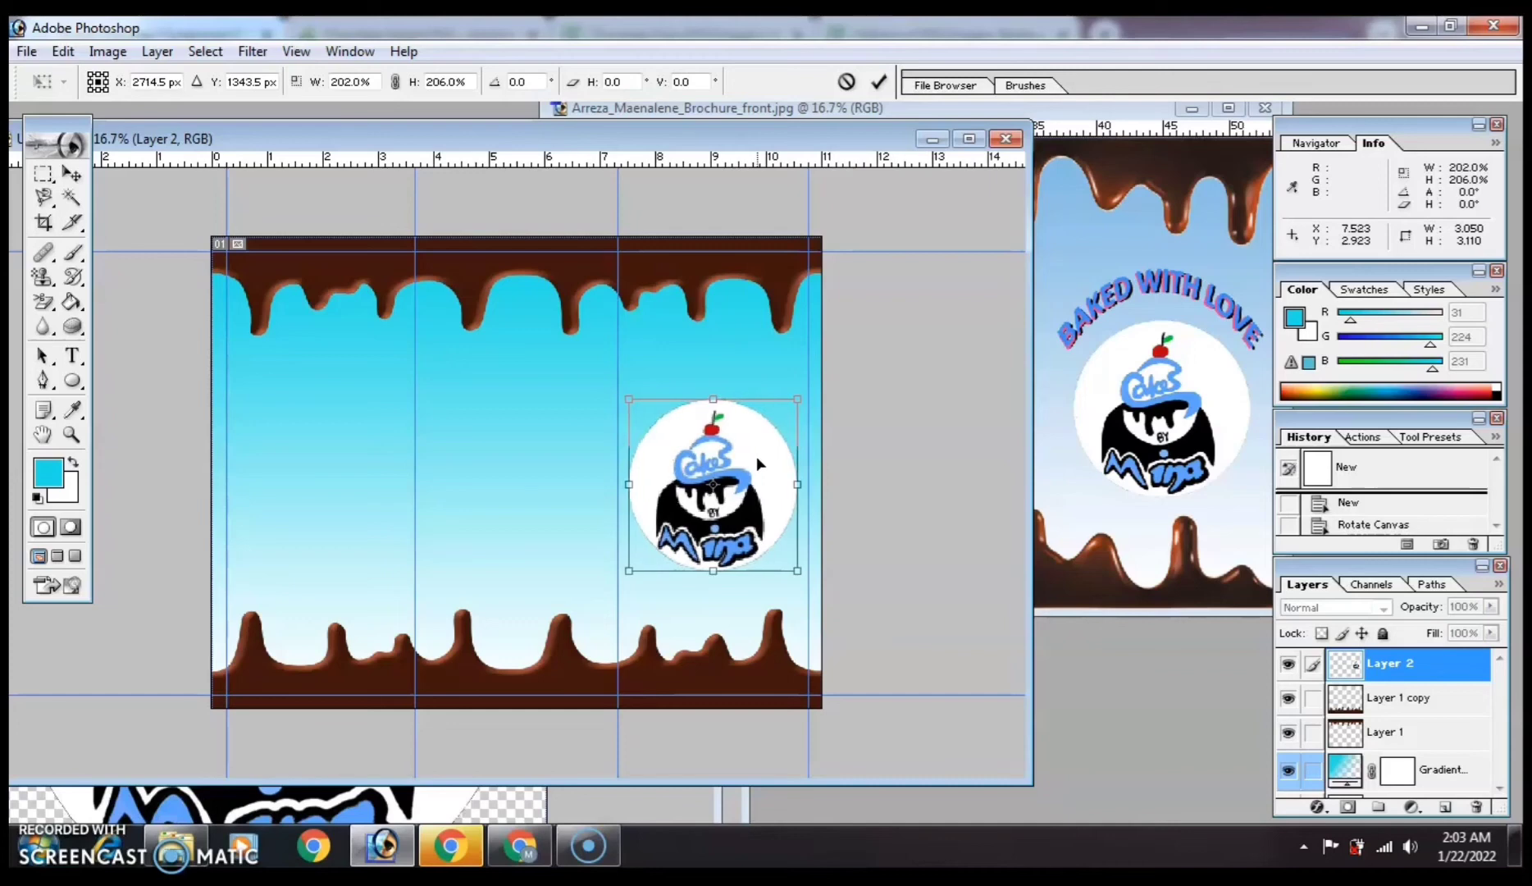
click(880, 83)
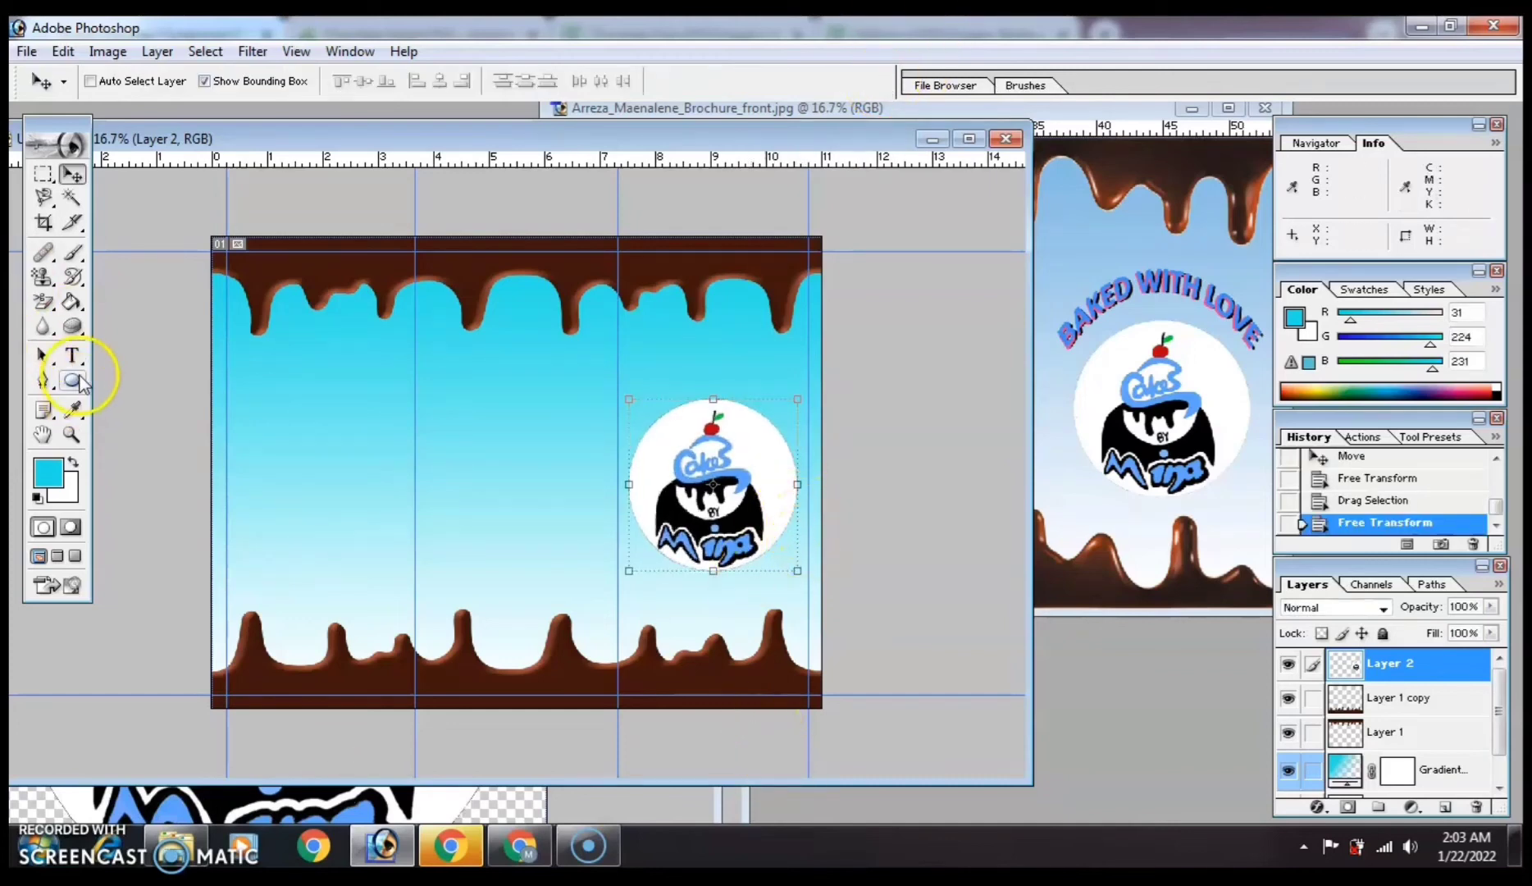
Type the headline 'BAKED WIT' just above the logo and select it.
click(72, 356)
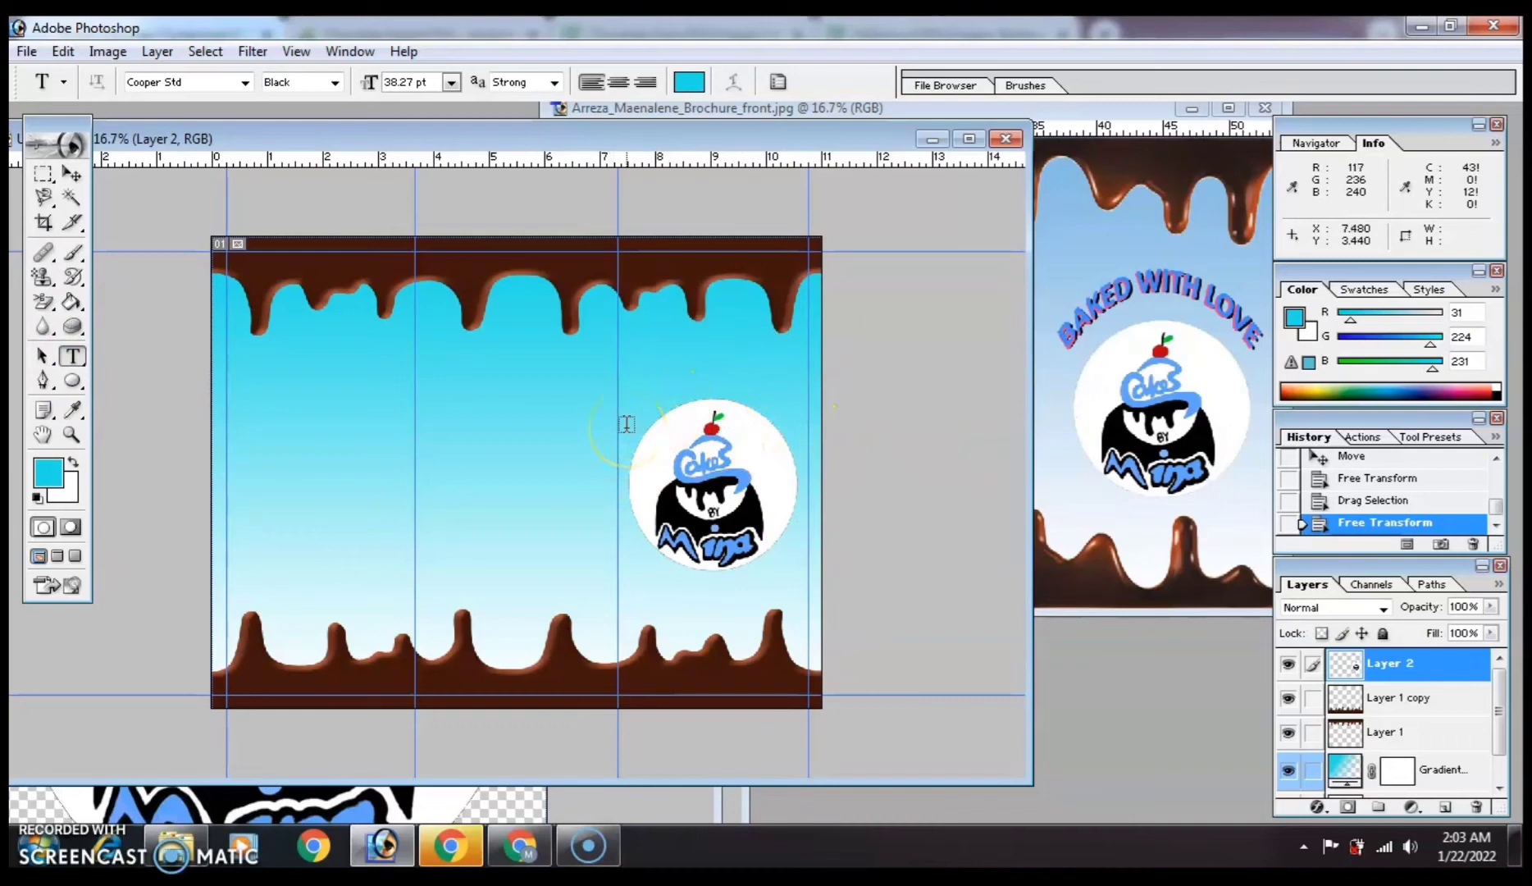
click(626, 423)
text(BAKED)
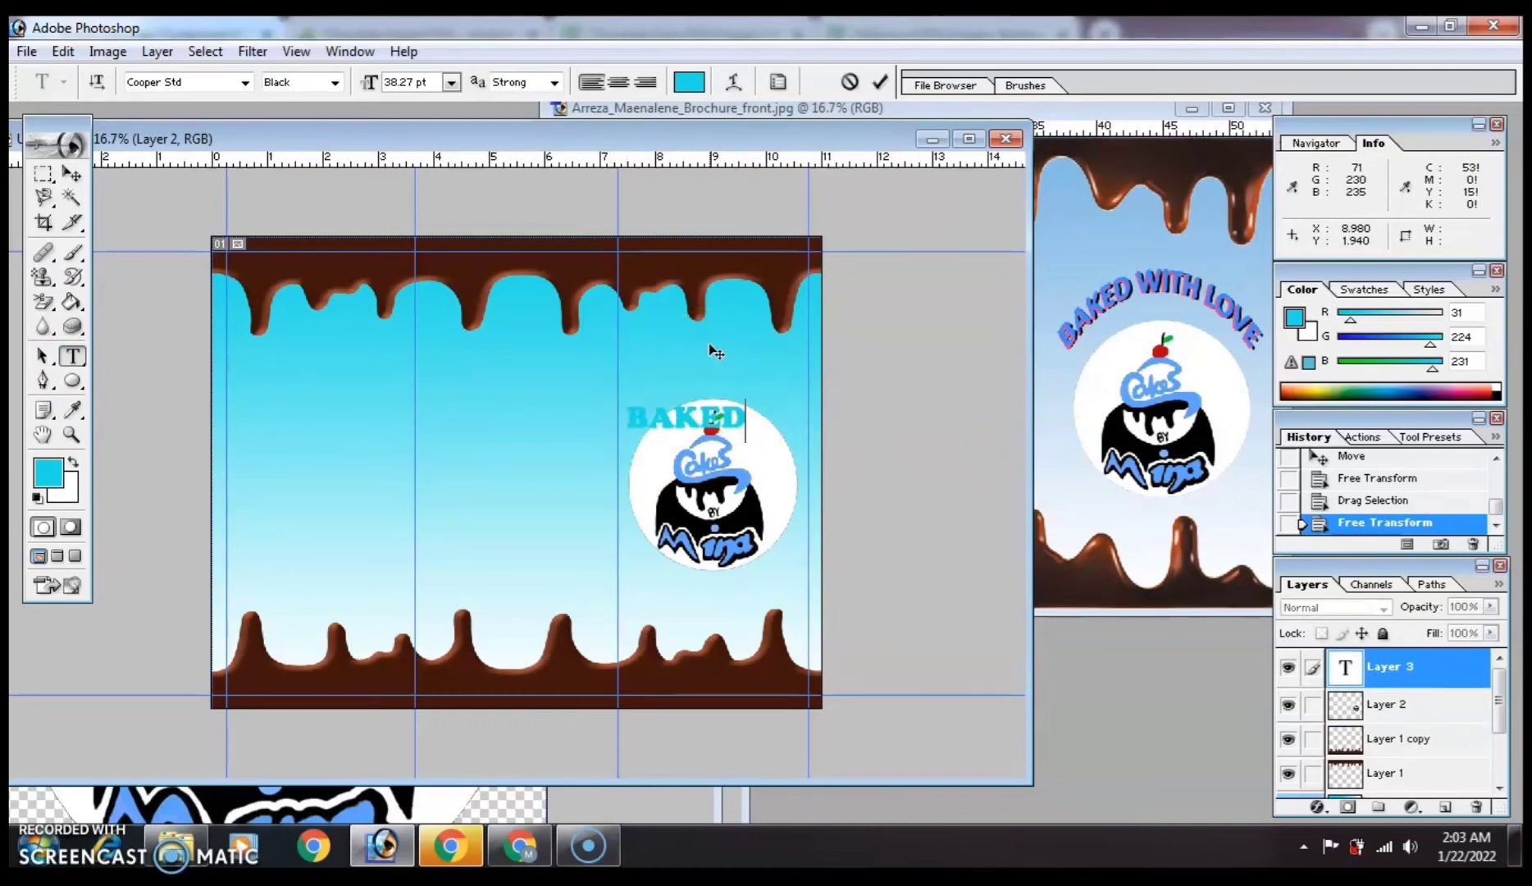
text( WIT)
drag(631, 414, 1070, 427)
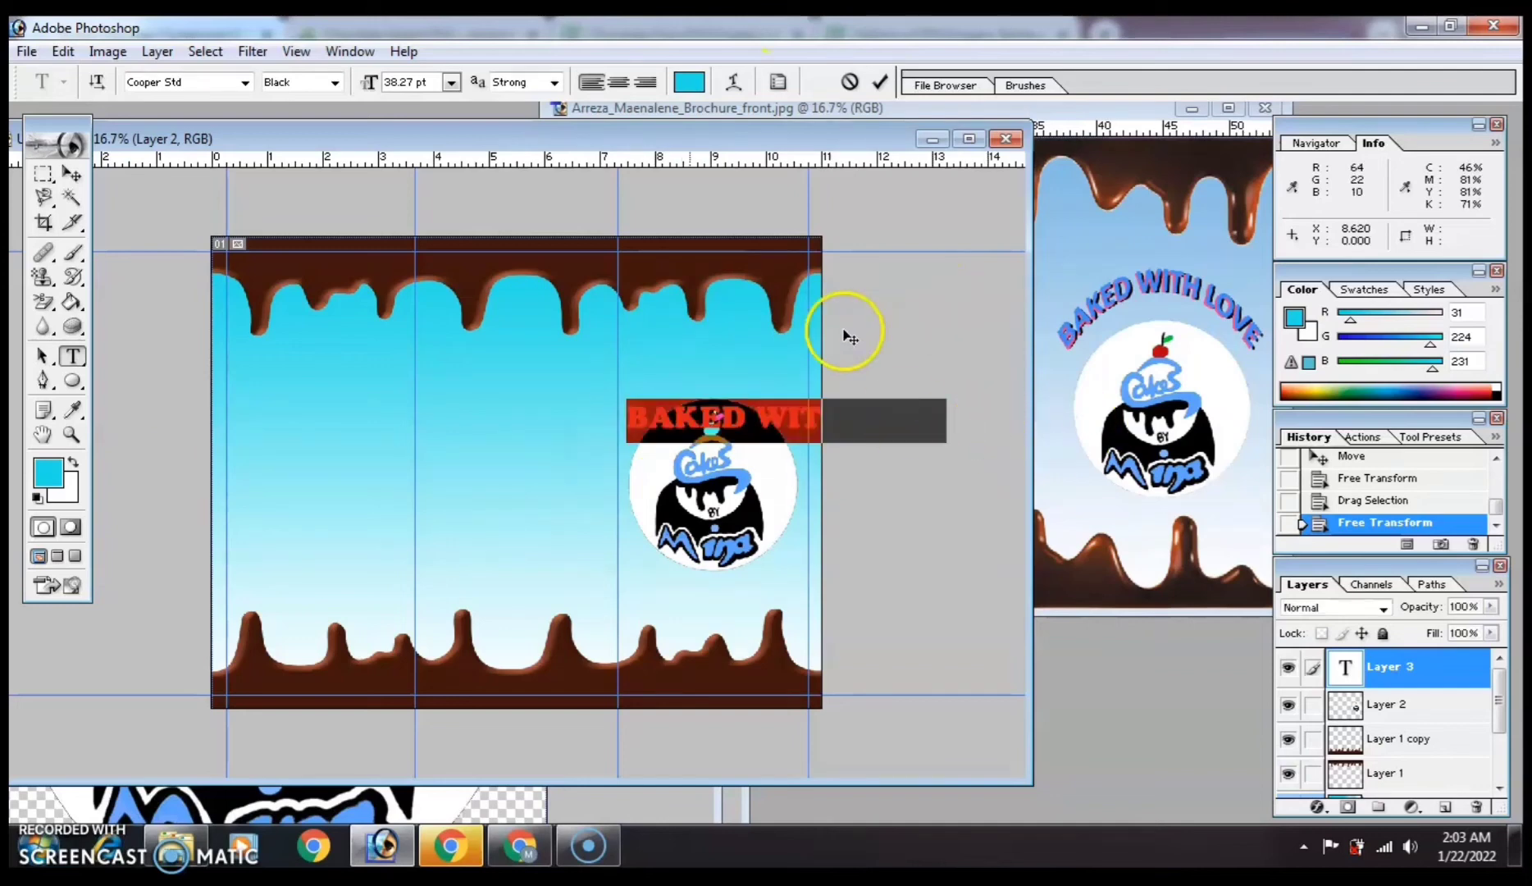
Apply an Arc warp with +50 bend to the headline text.
click(734, 85)
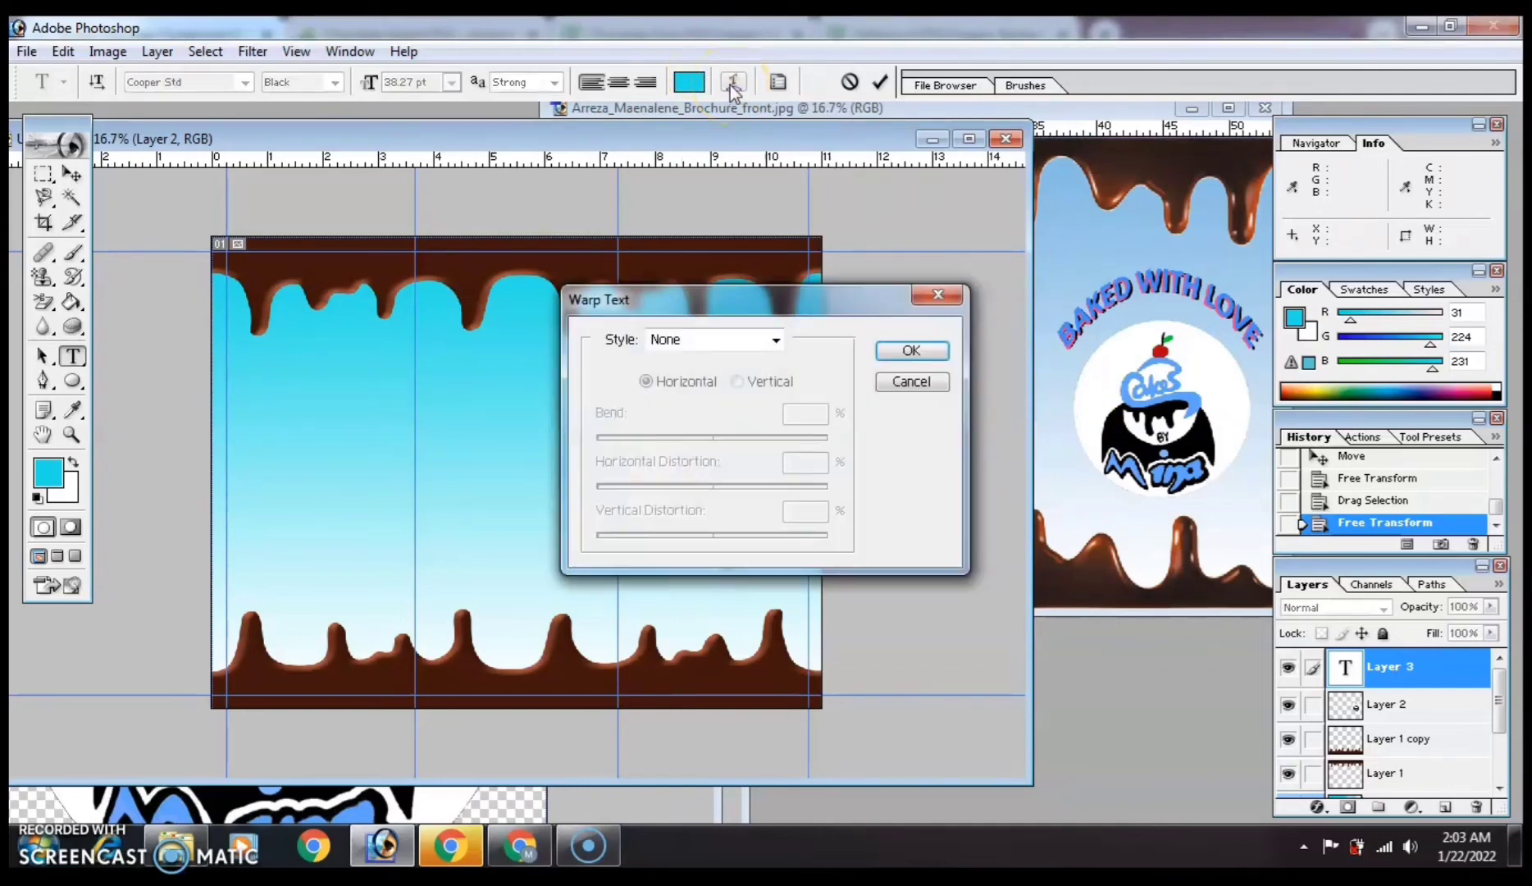
click(776, 342)
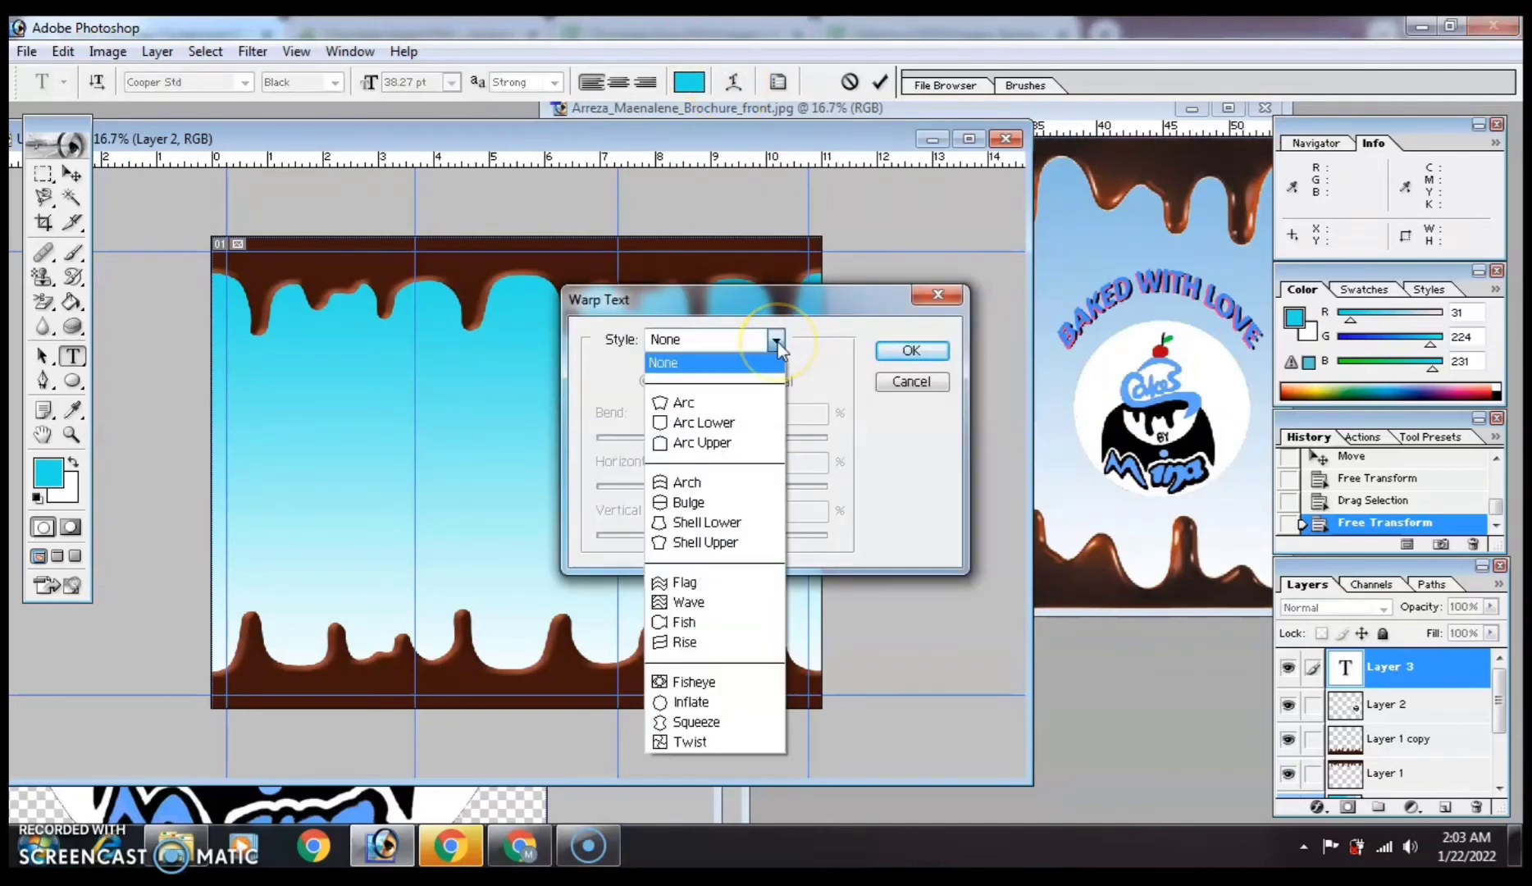
click(759, 404)
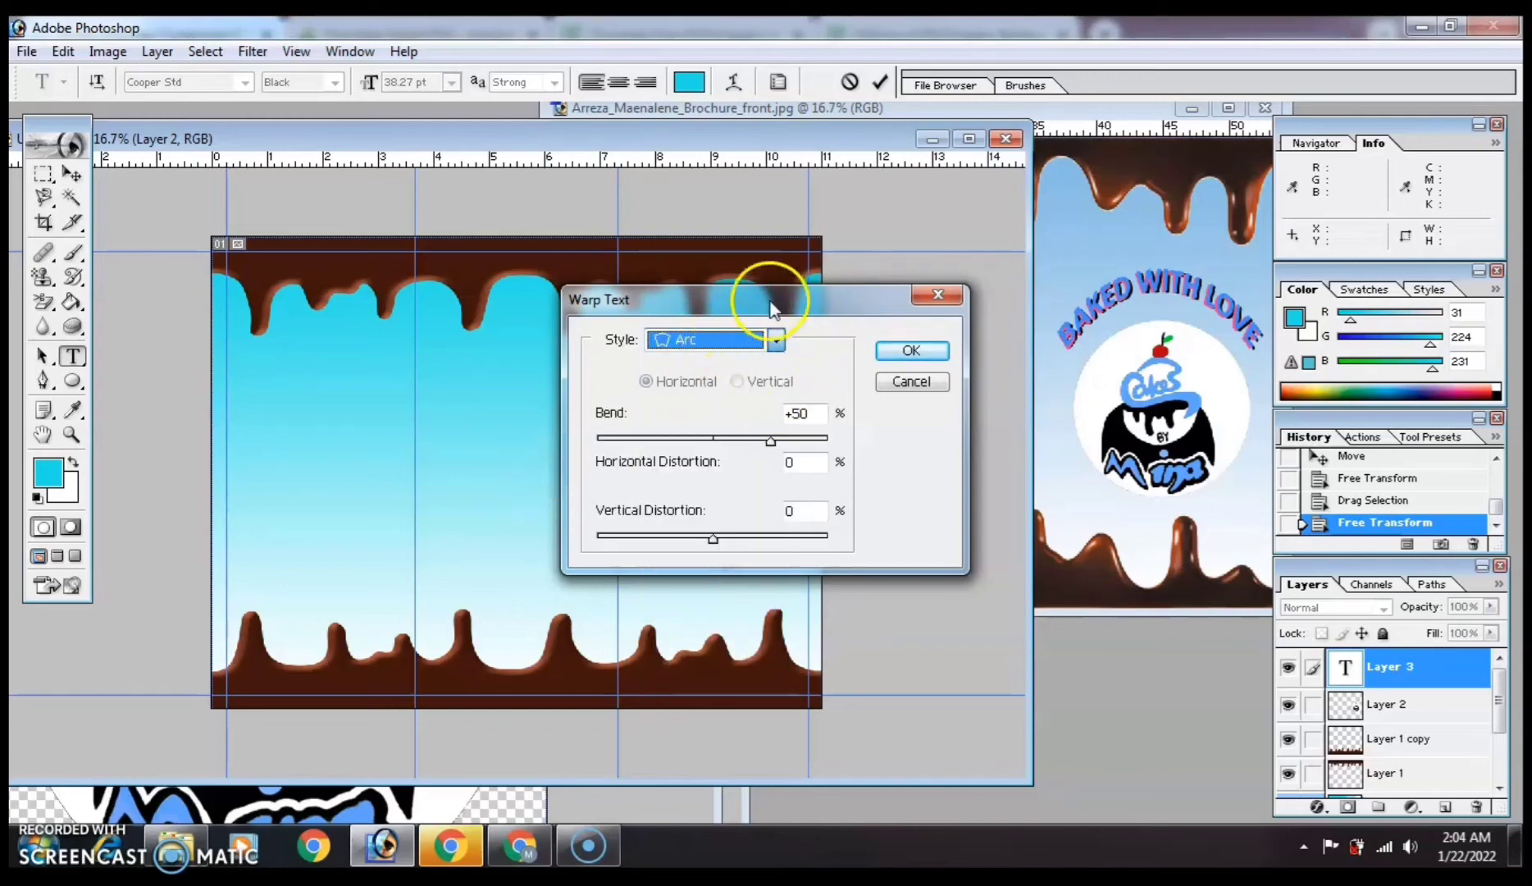
click(930, 361)
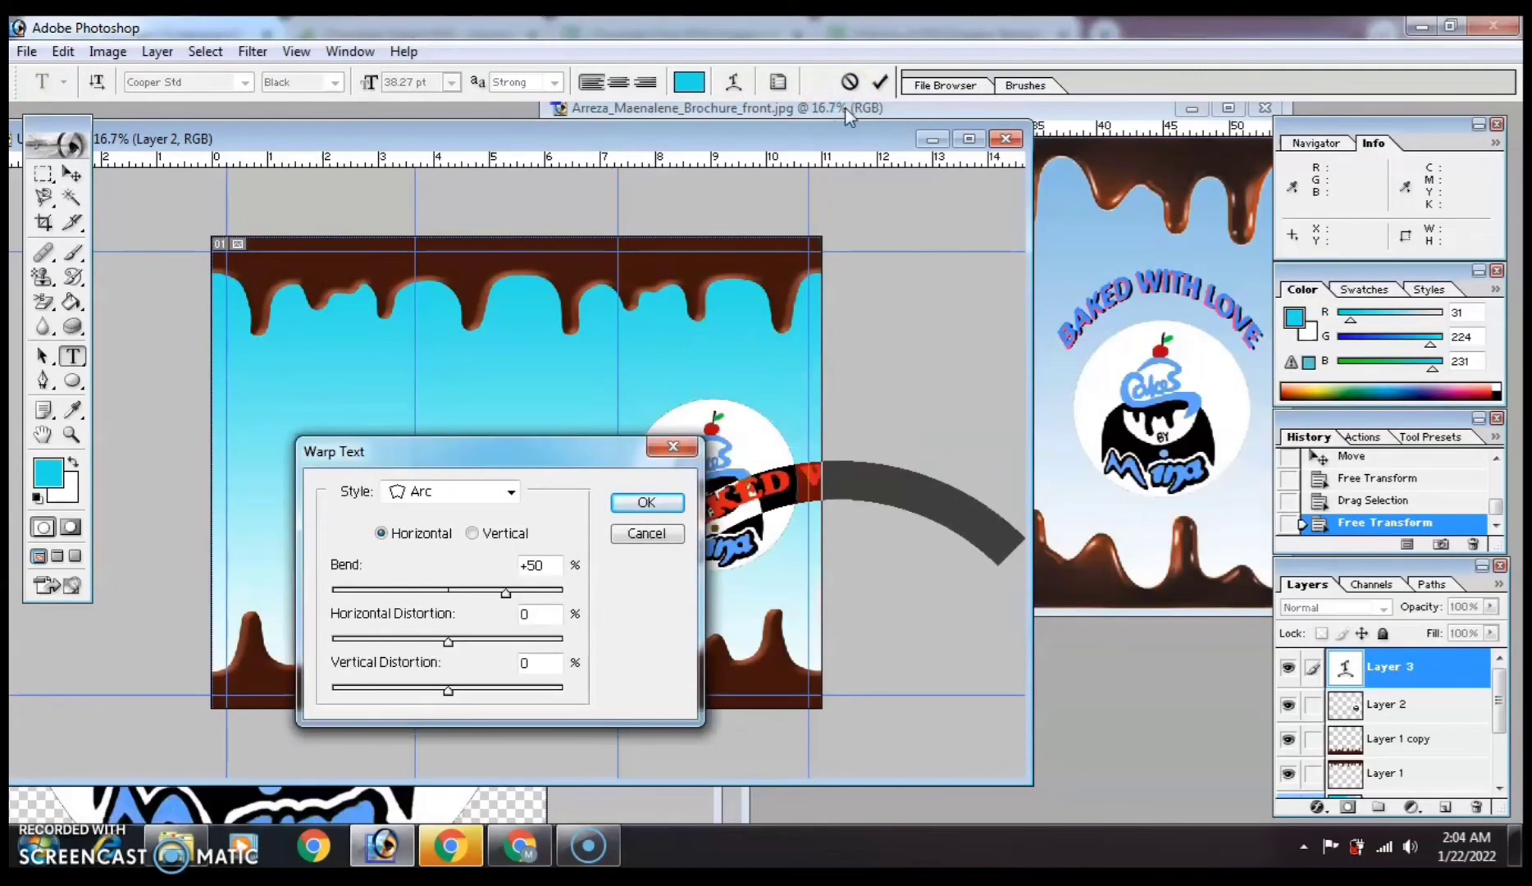
click(648, 502)
click(649, 503)
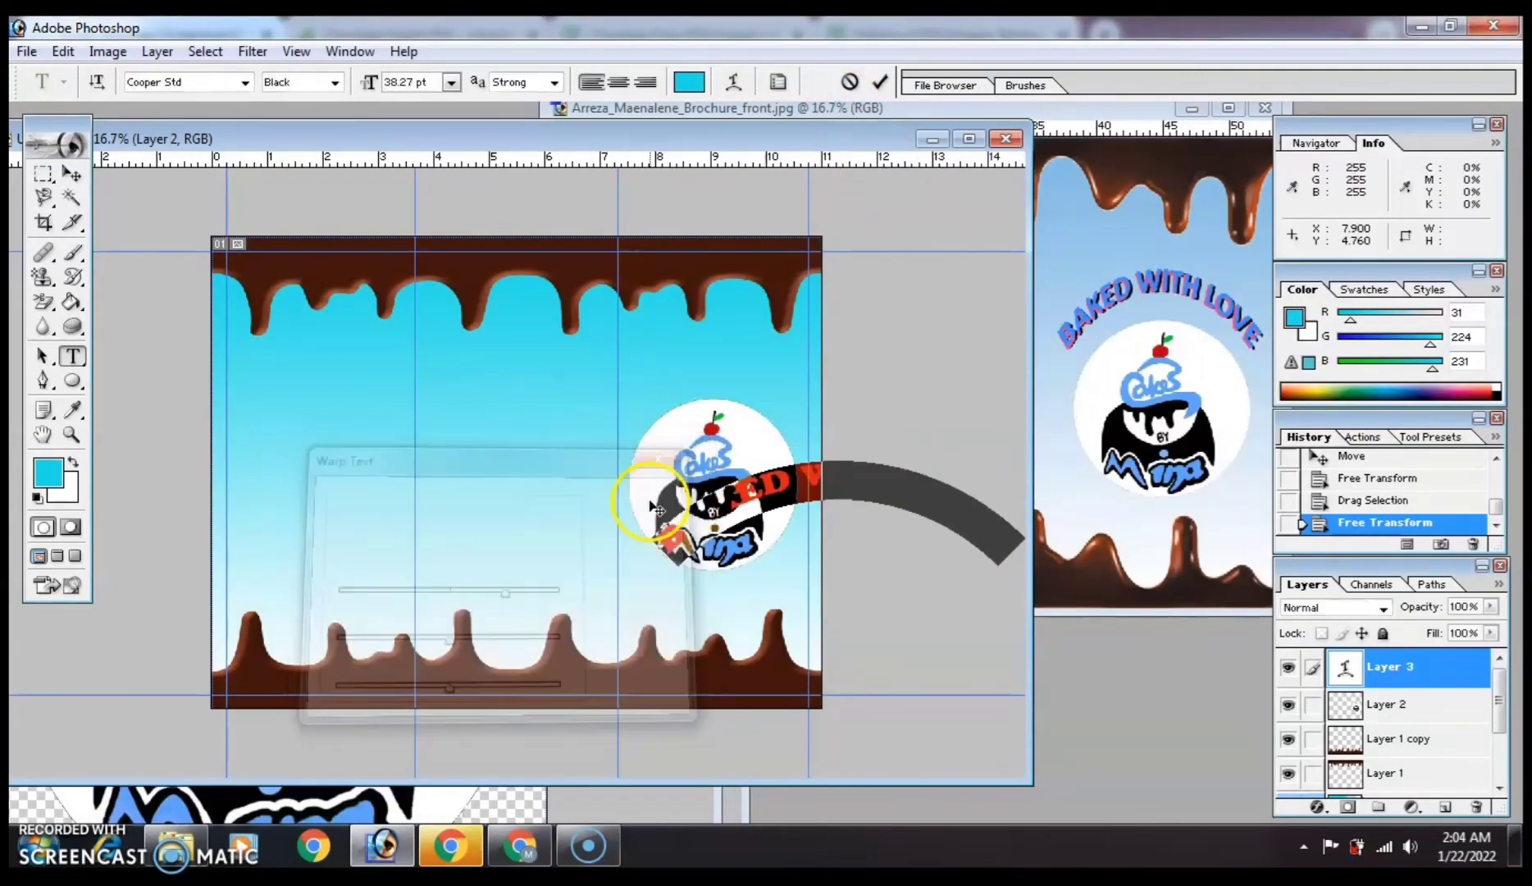
Move the arched headline above the logo, scale it to about 46.8% × 74.6%, and reselect its text.
click(880, 81)
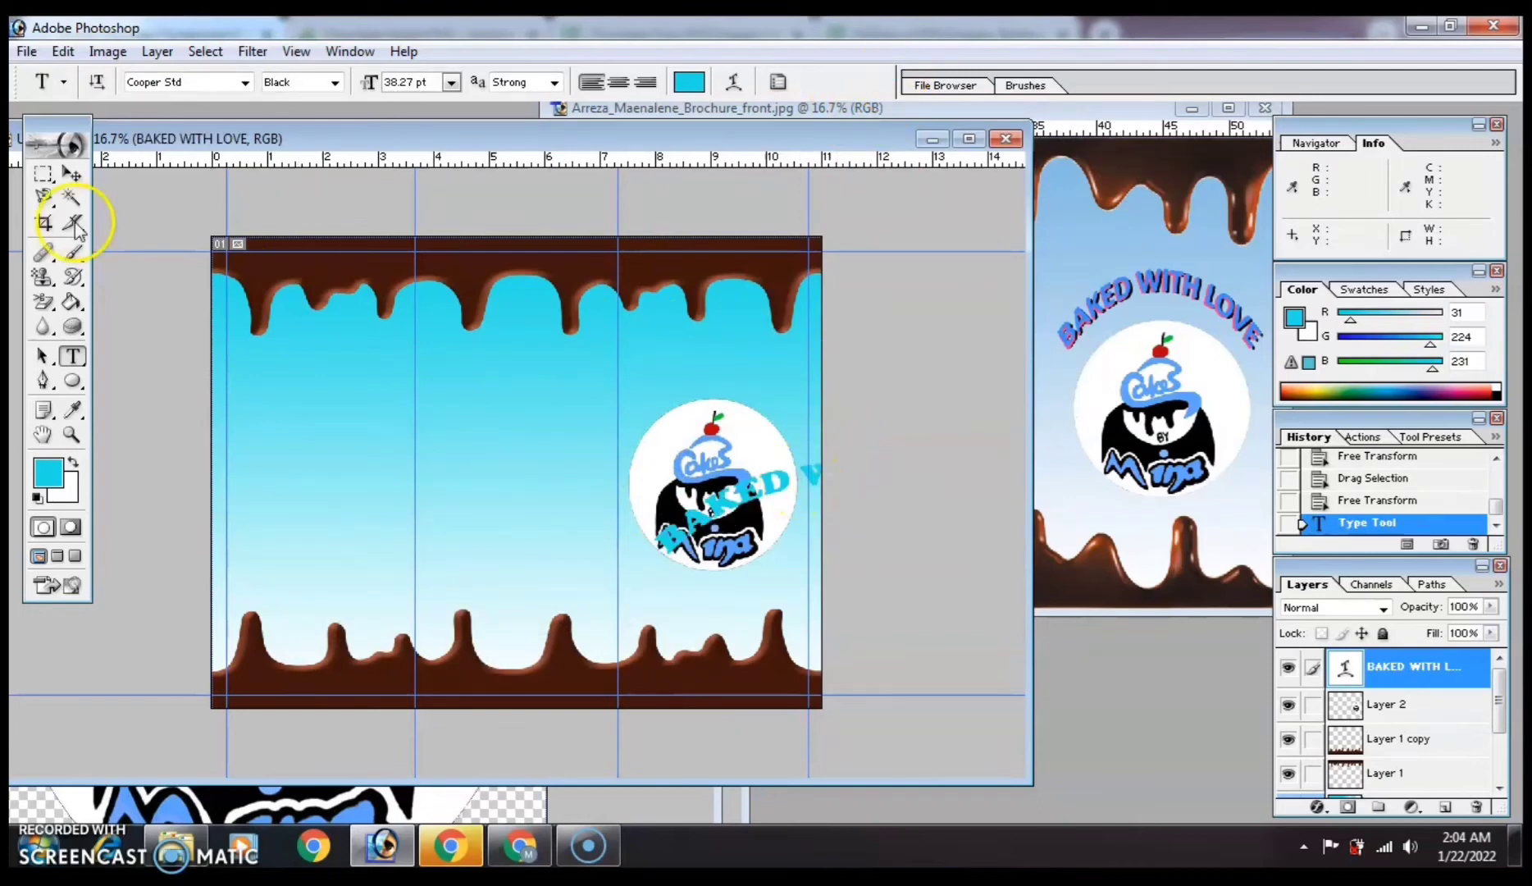
click(72, 174)
drag(853, 488, 807, 373)
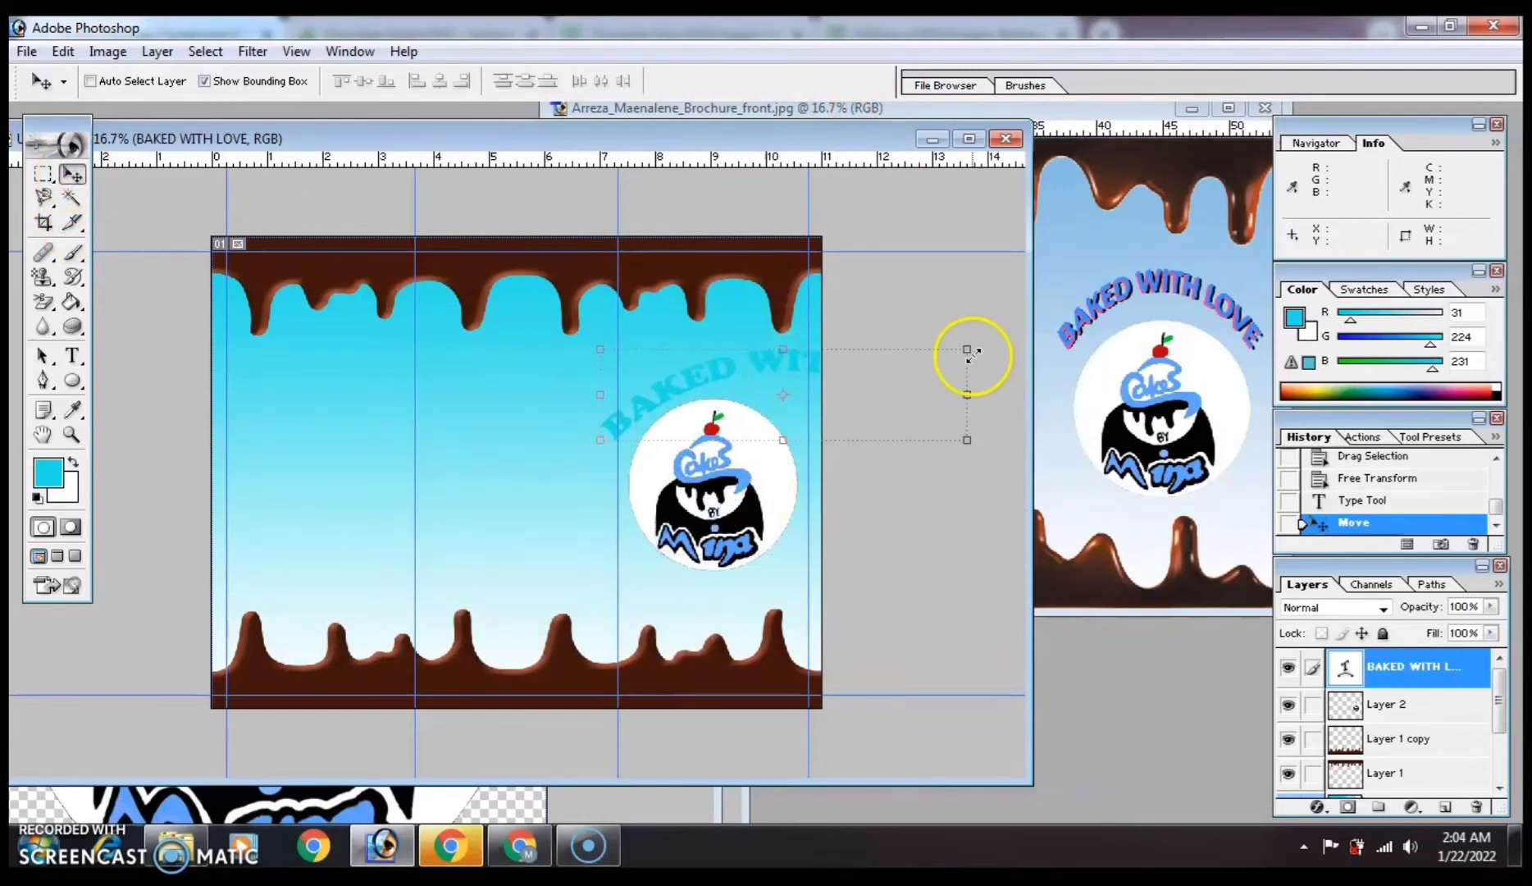
drag(967, 349, 808, 347)
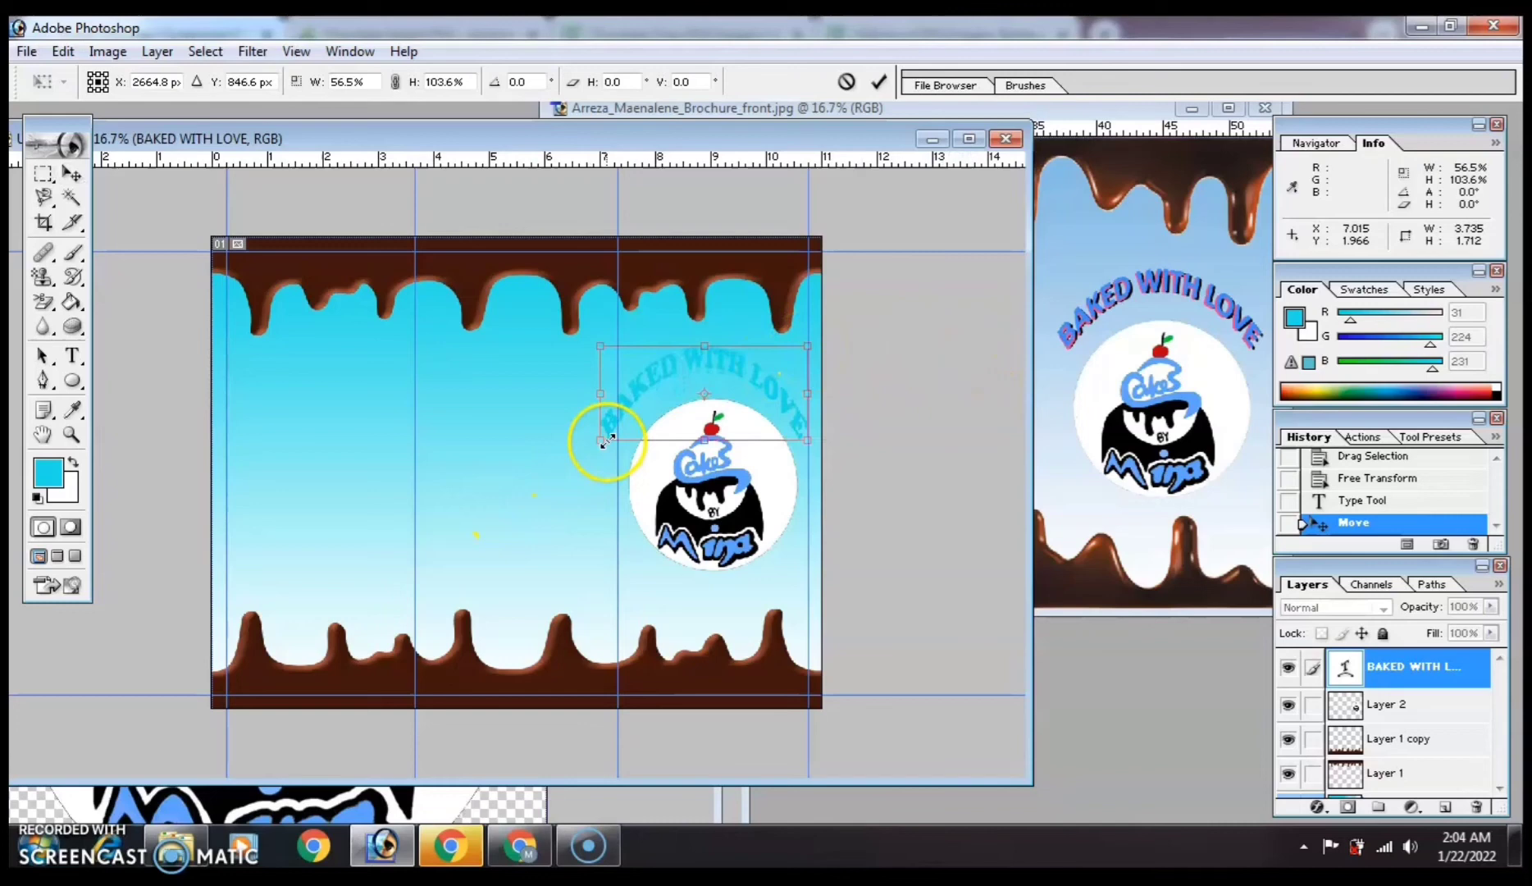
drag(600, 440, 625, 436)
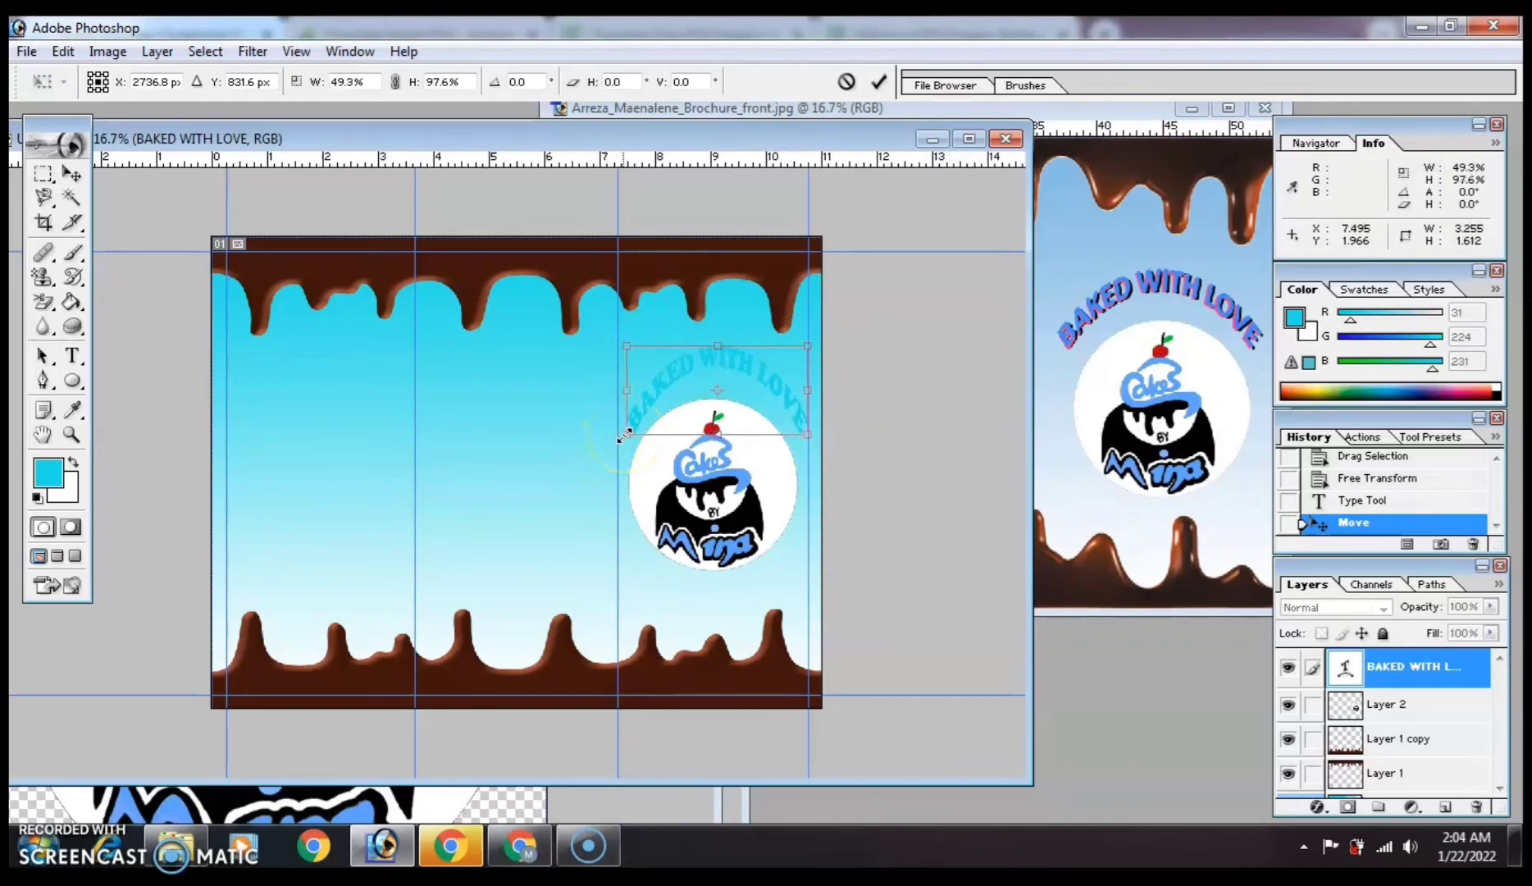
drag(713, 347, 715, 363)
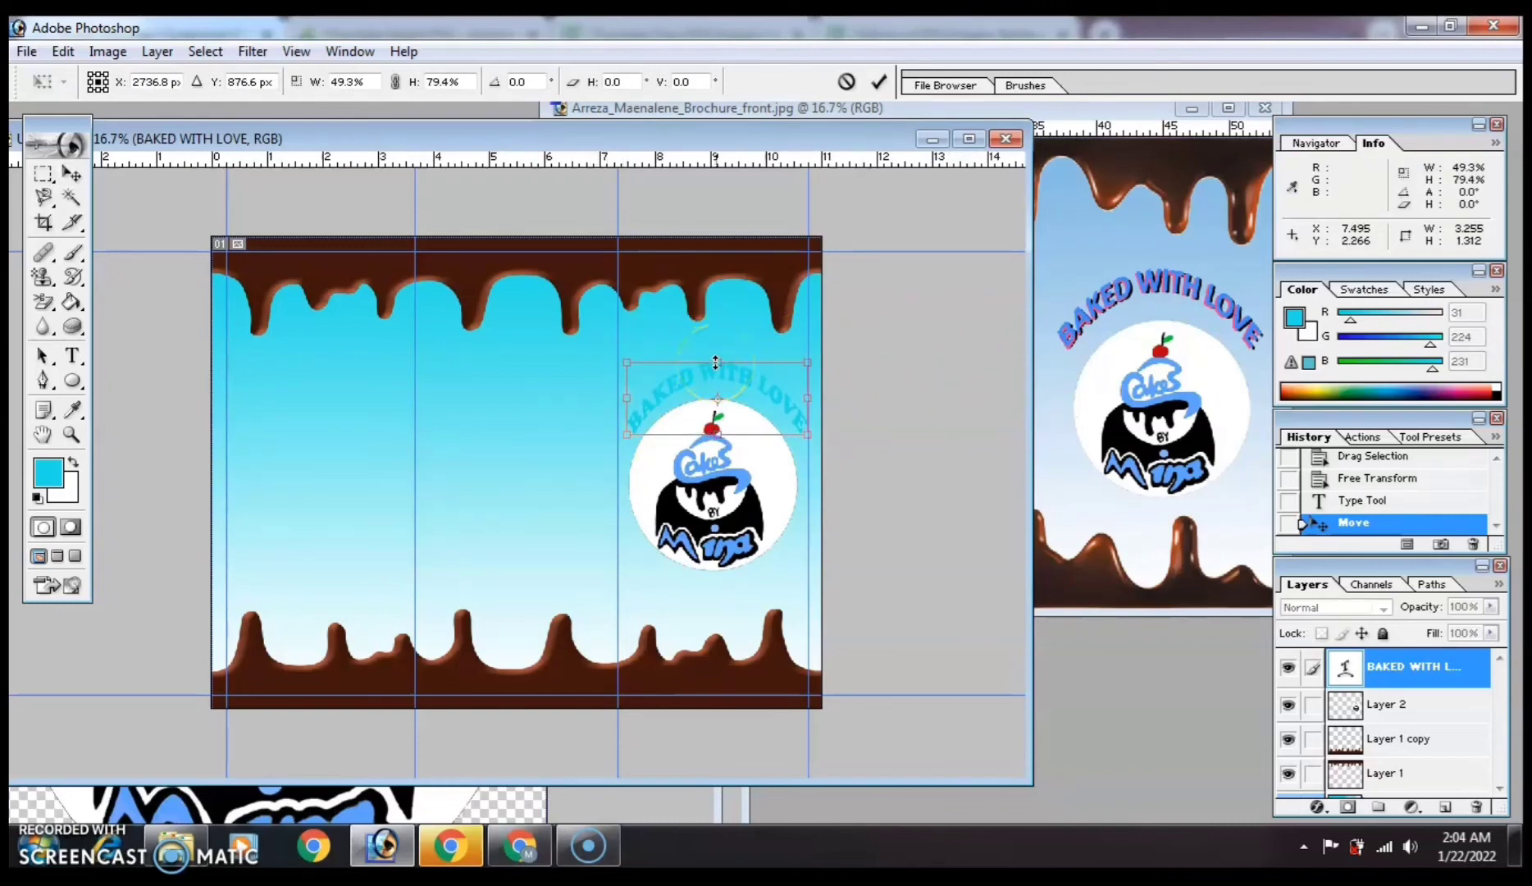
drag(804, 434, 751, 390)
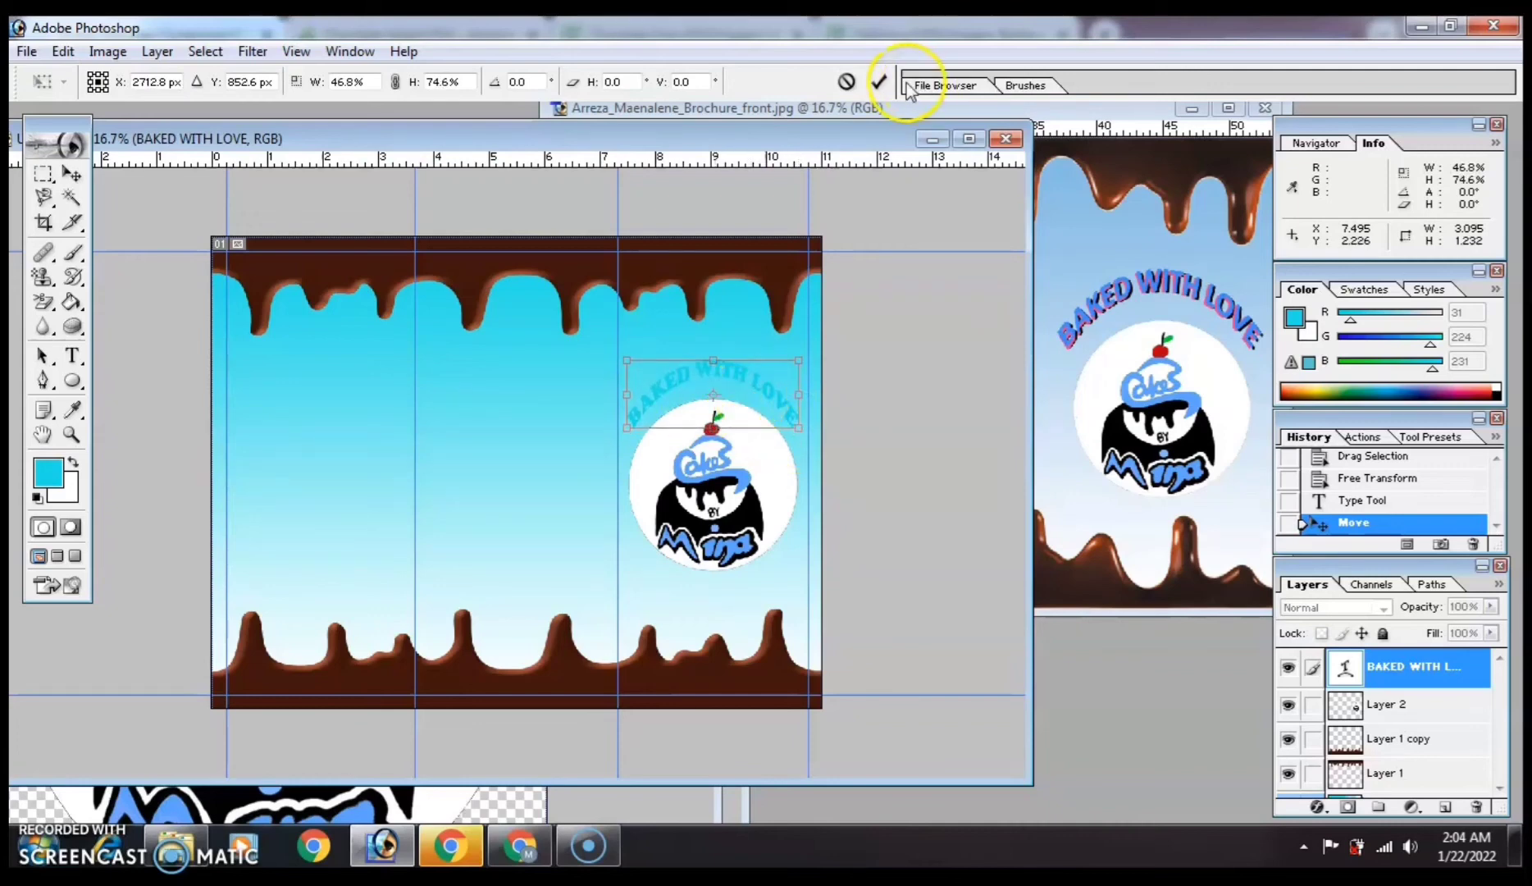
click(878, 81)
click(72, 355)
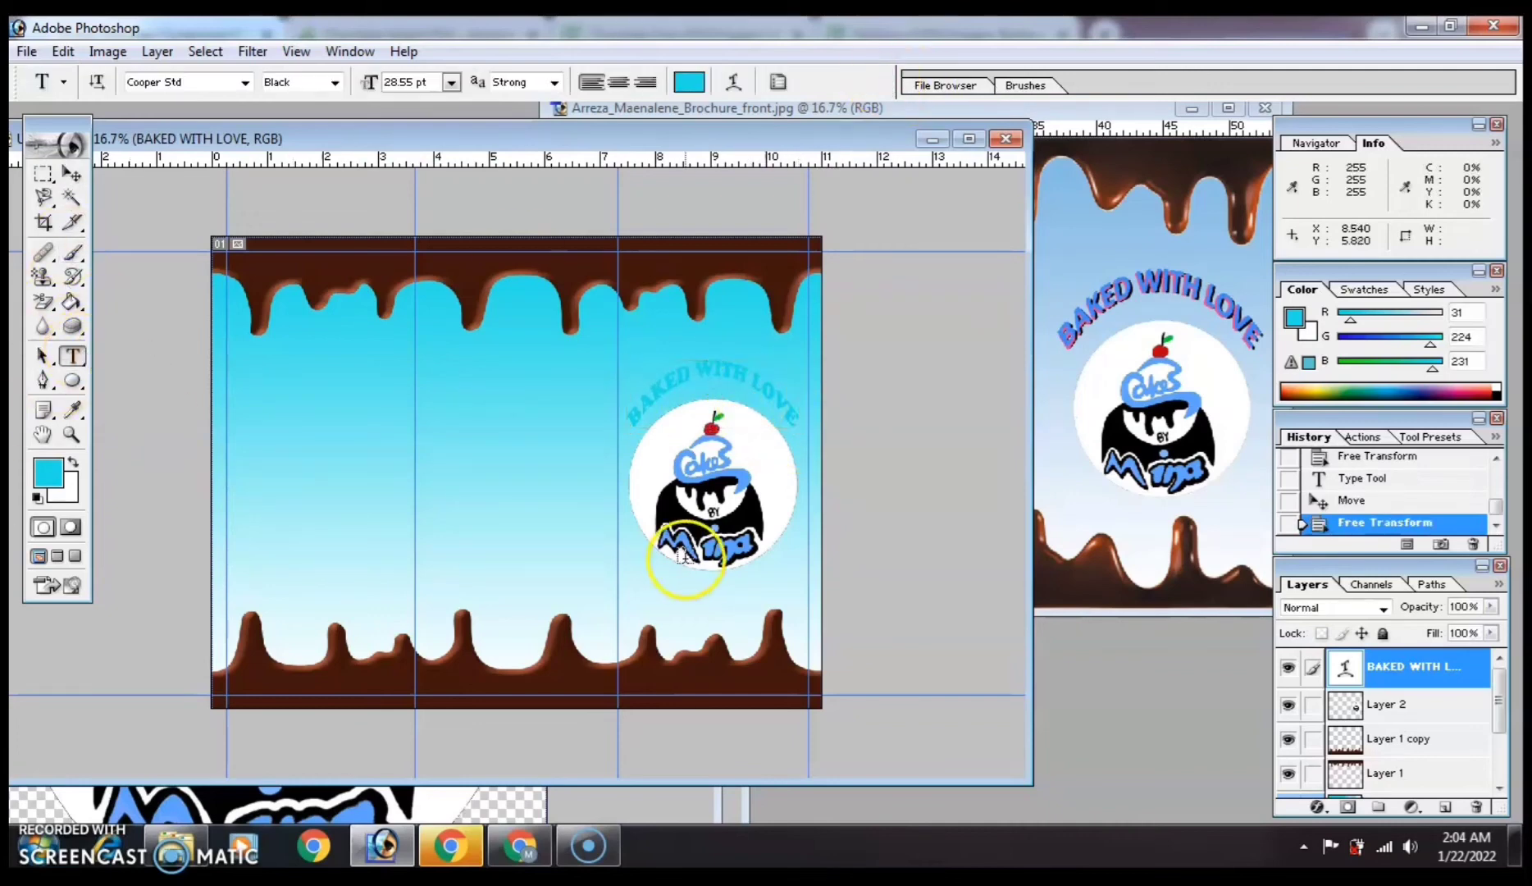
drag(786, 400, 625, 426)
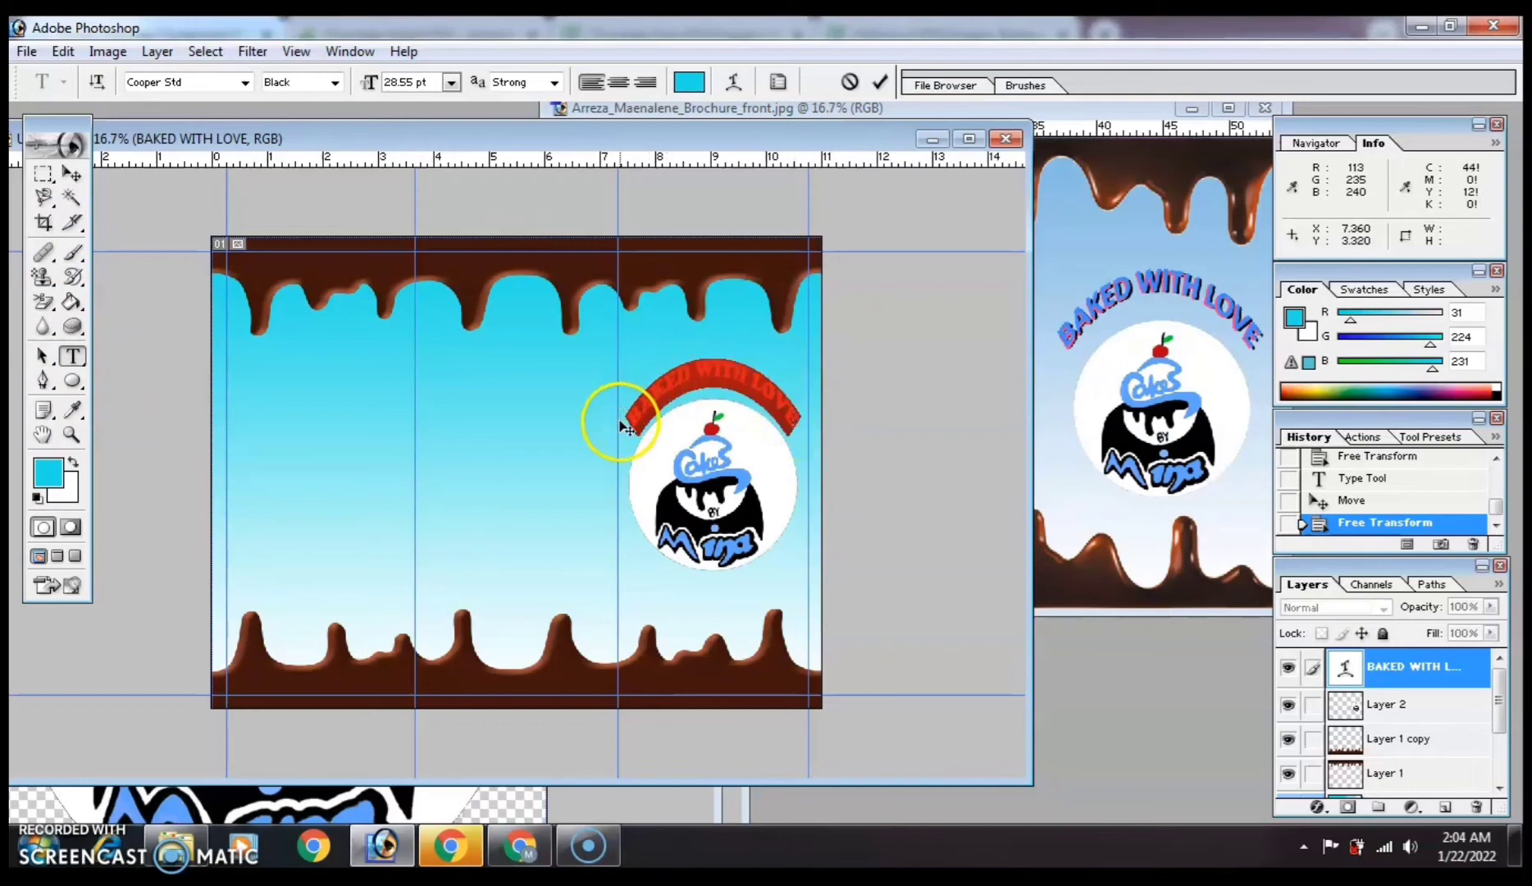
Change the BAKED WITH LOVE text colour to dark blue.
click(689, 81)
mouse_move(988, 410)
mouse_down()
mouse_move(1012, 502)
mouse_move(928, 528)
mouse_up()
mouse_move(1081, 534)
mouse_down()
mouse_move(1064, 504)
mouse_move(944, 530)
mouse_move(972, 521)
mouse_up()
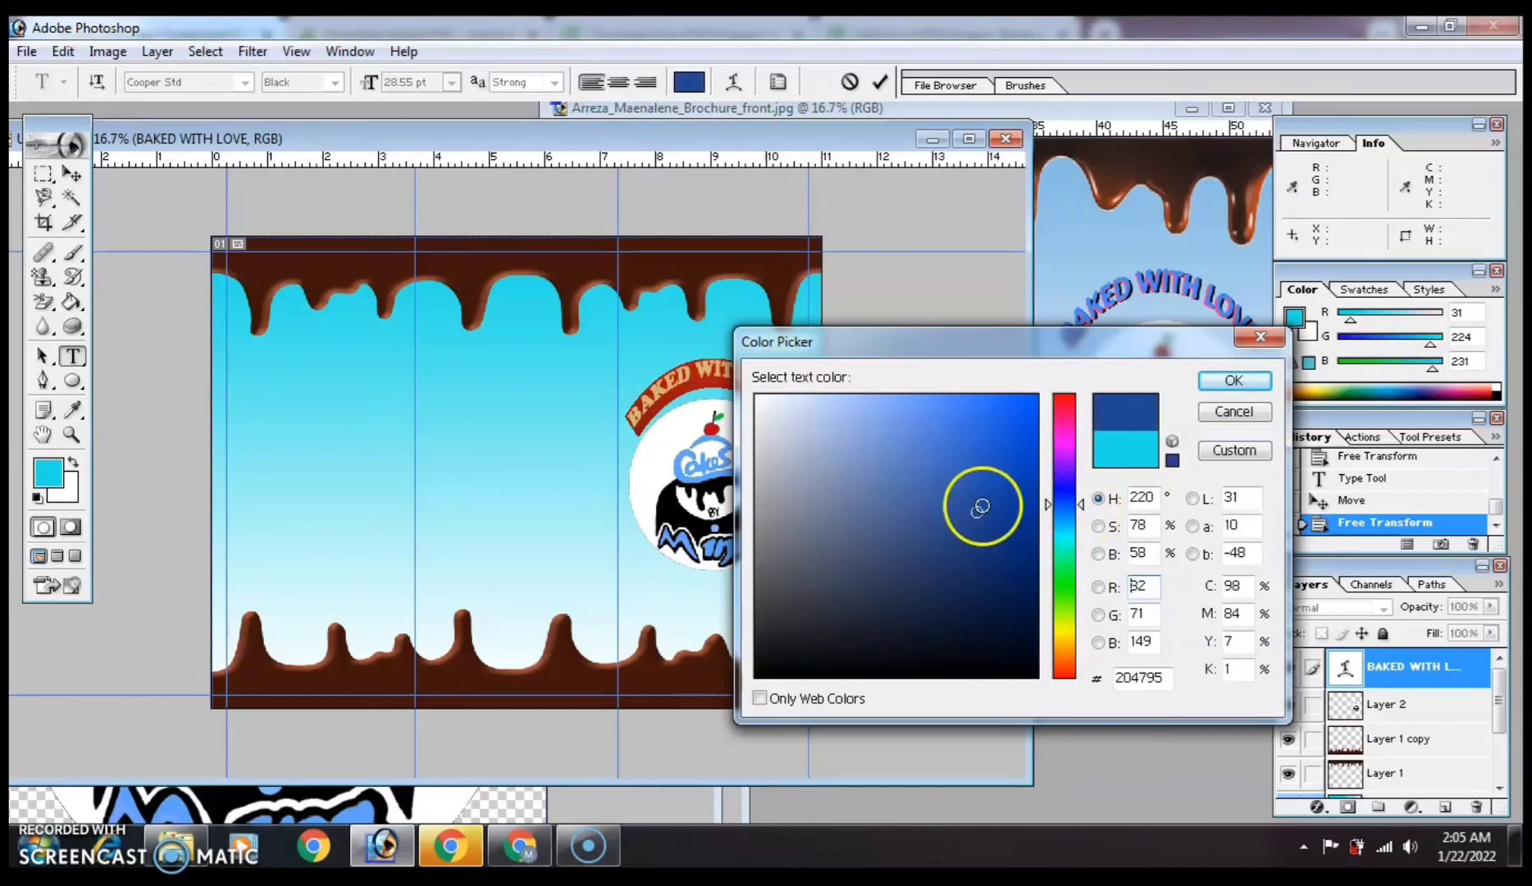
click(1222, 382)
click(880, 81)
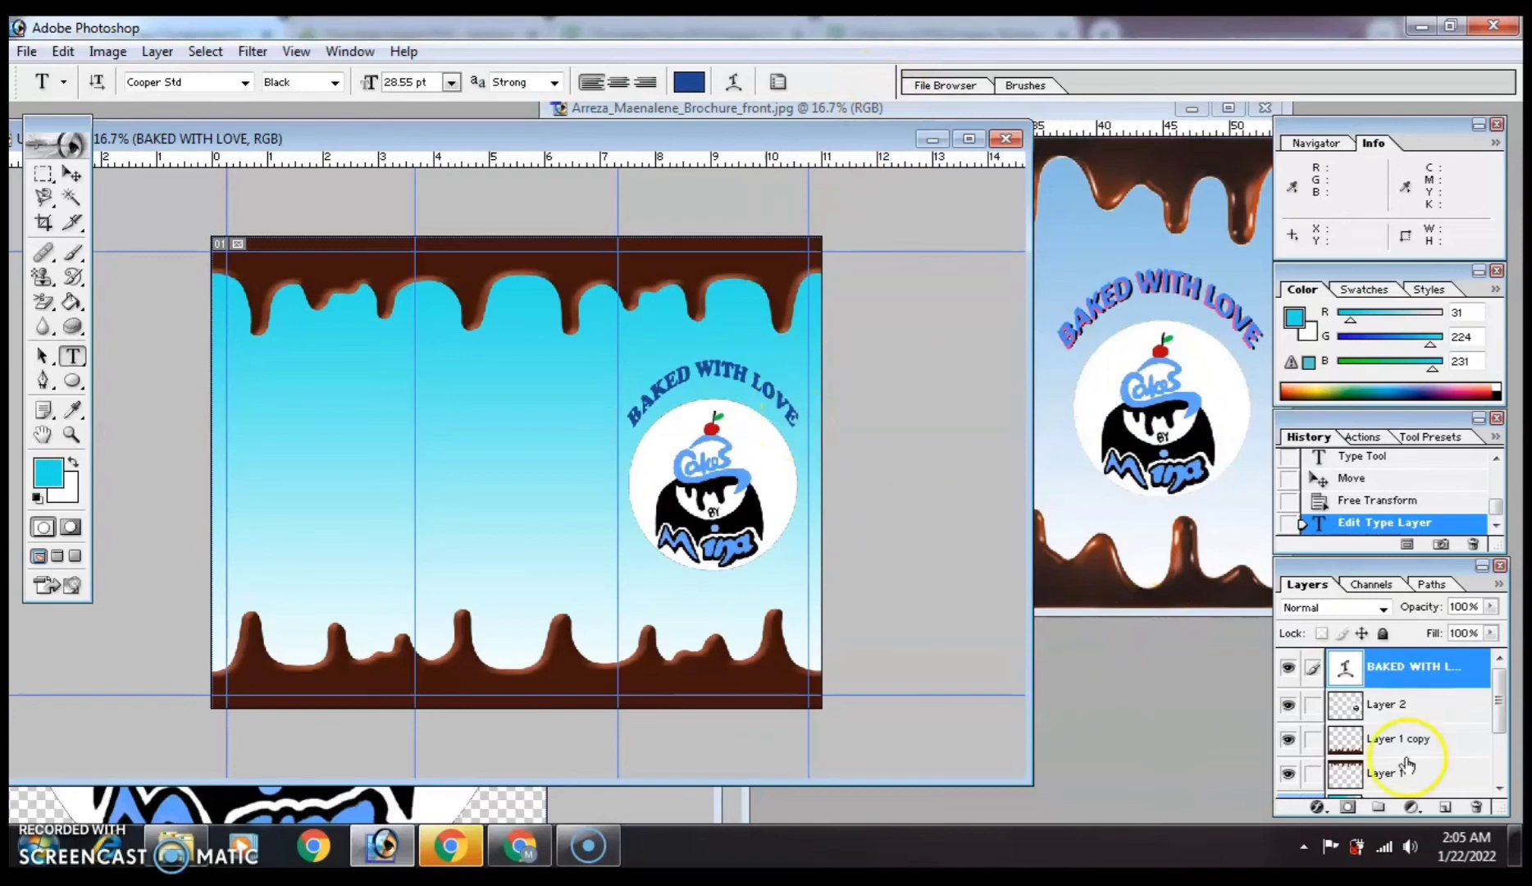
Add a Stroke layer style to the headline text layer.
right_click(1392, 667)
click(1357, 419)
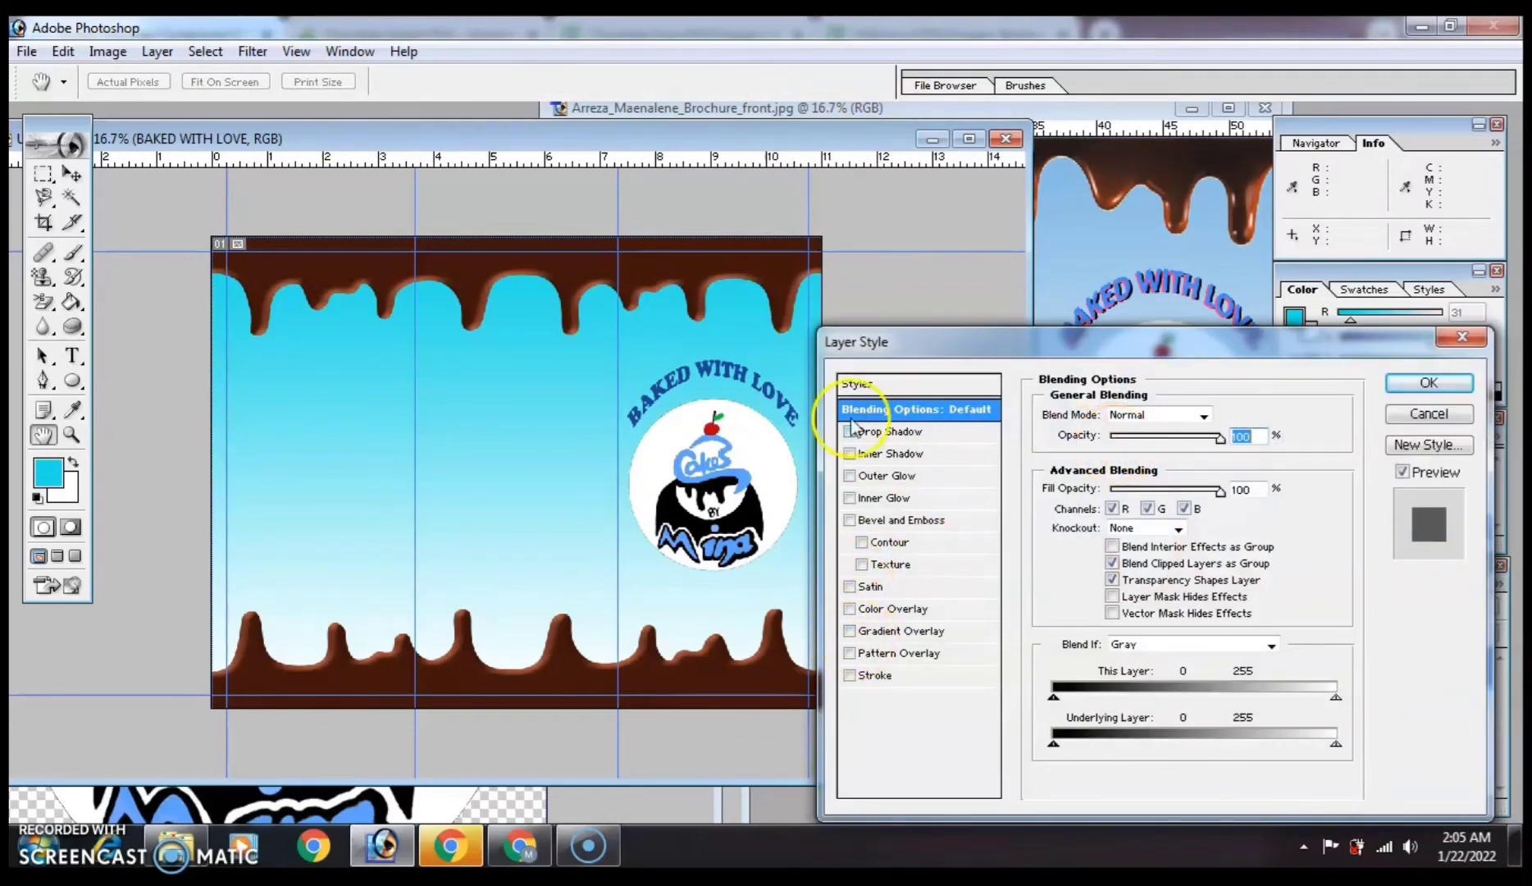
click(849, 610)
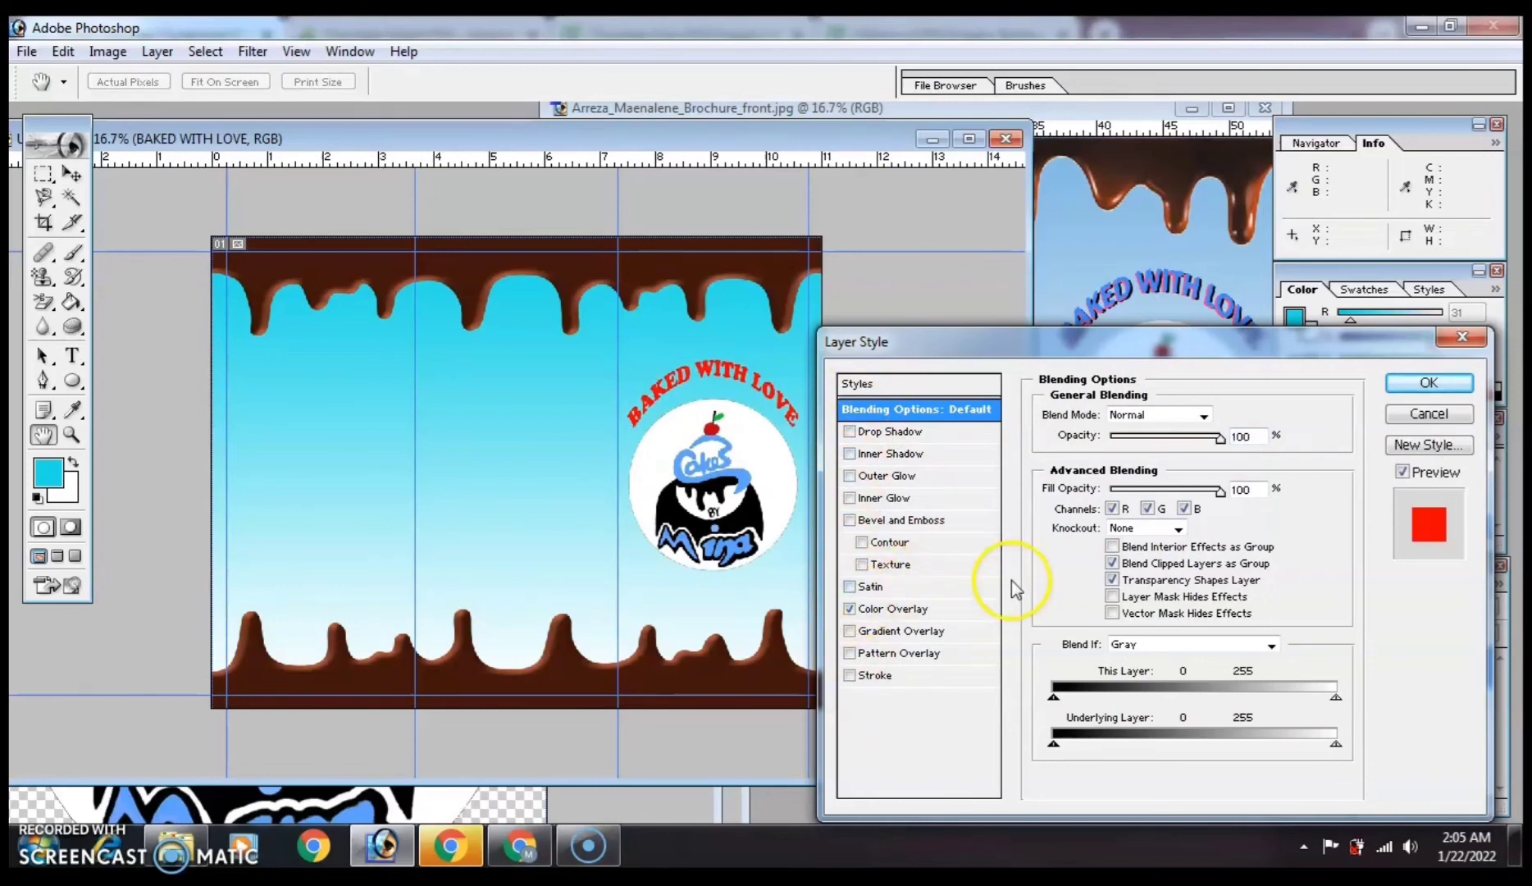
click(850, 609)
click(849, 676)
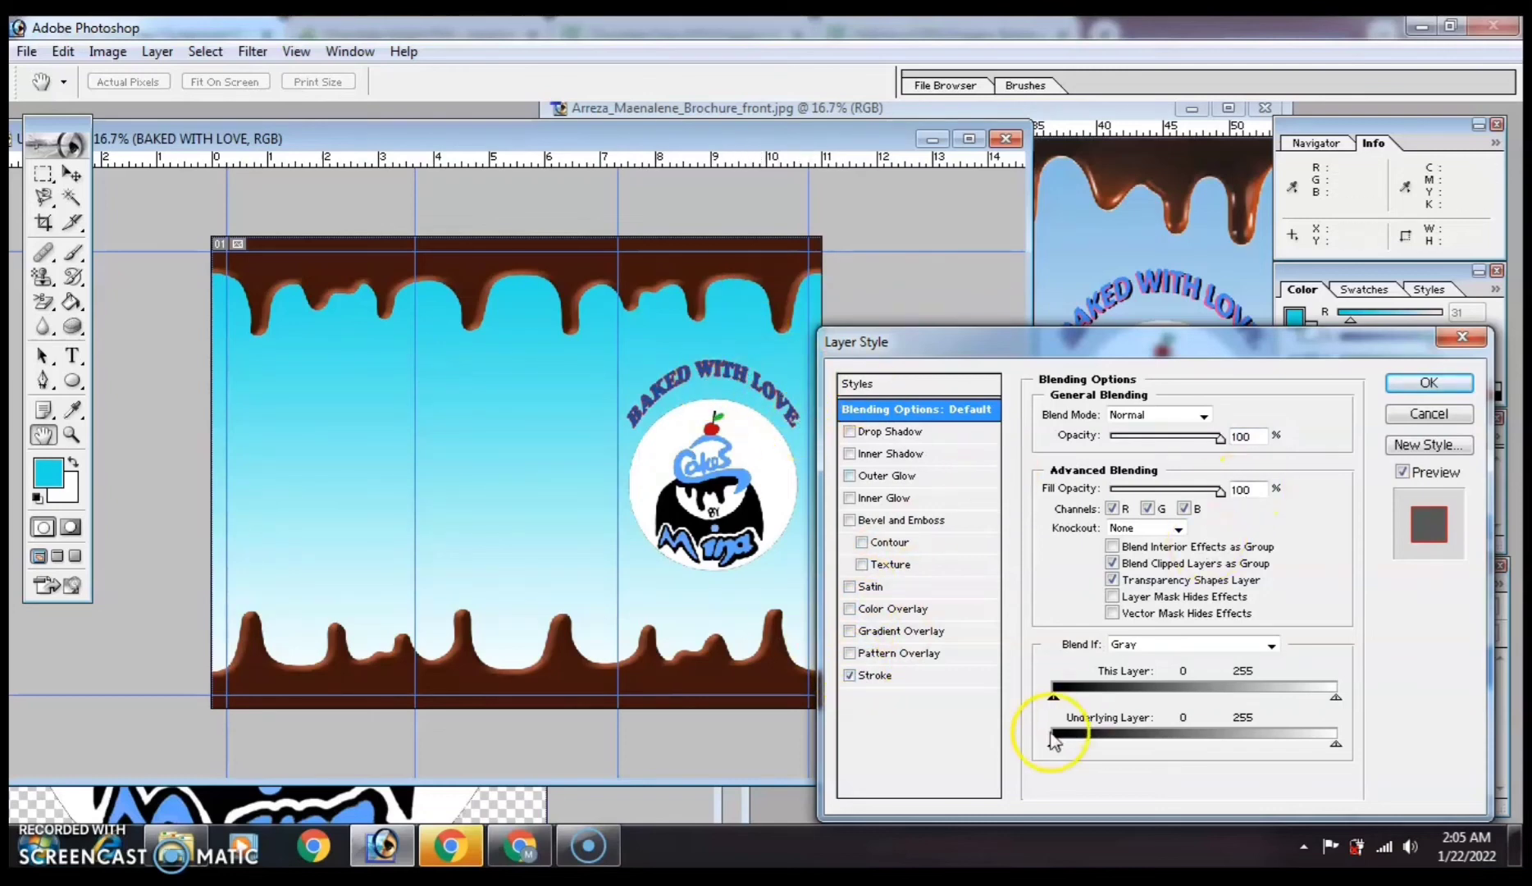
click(1429, 383)
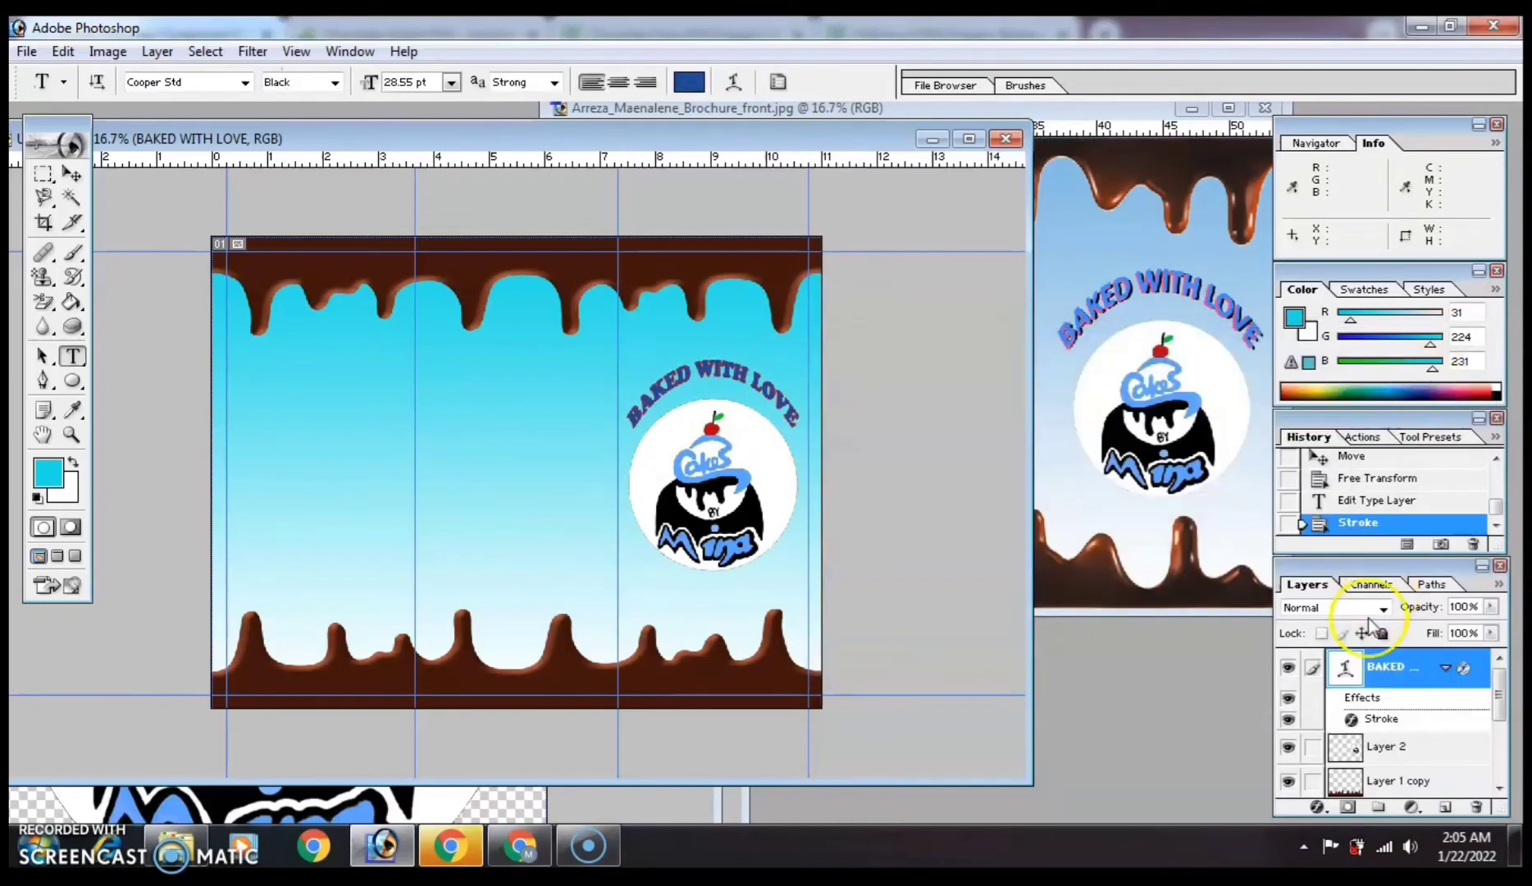
Set the headline stroke colour to pink F60E76 and increase its size.
right_click(1372, 661)
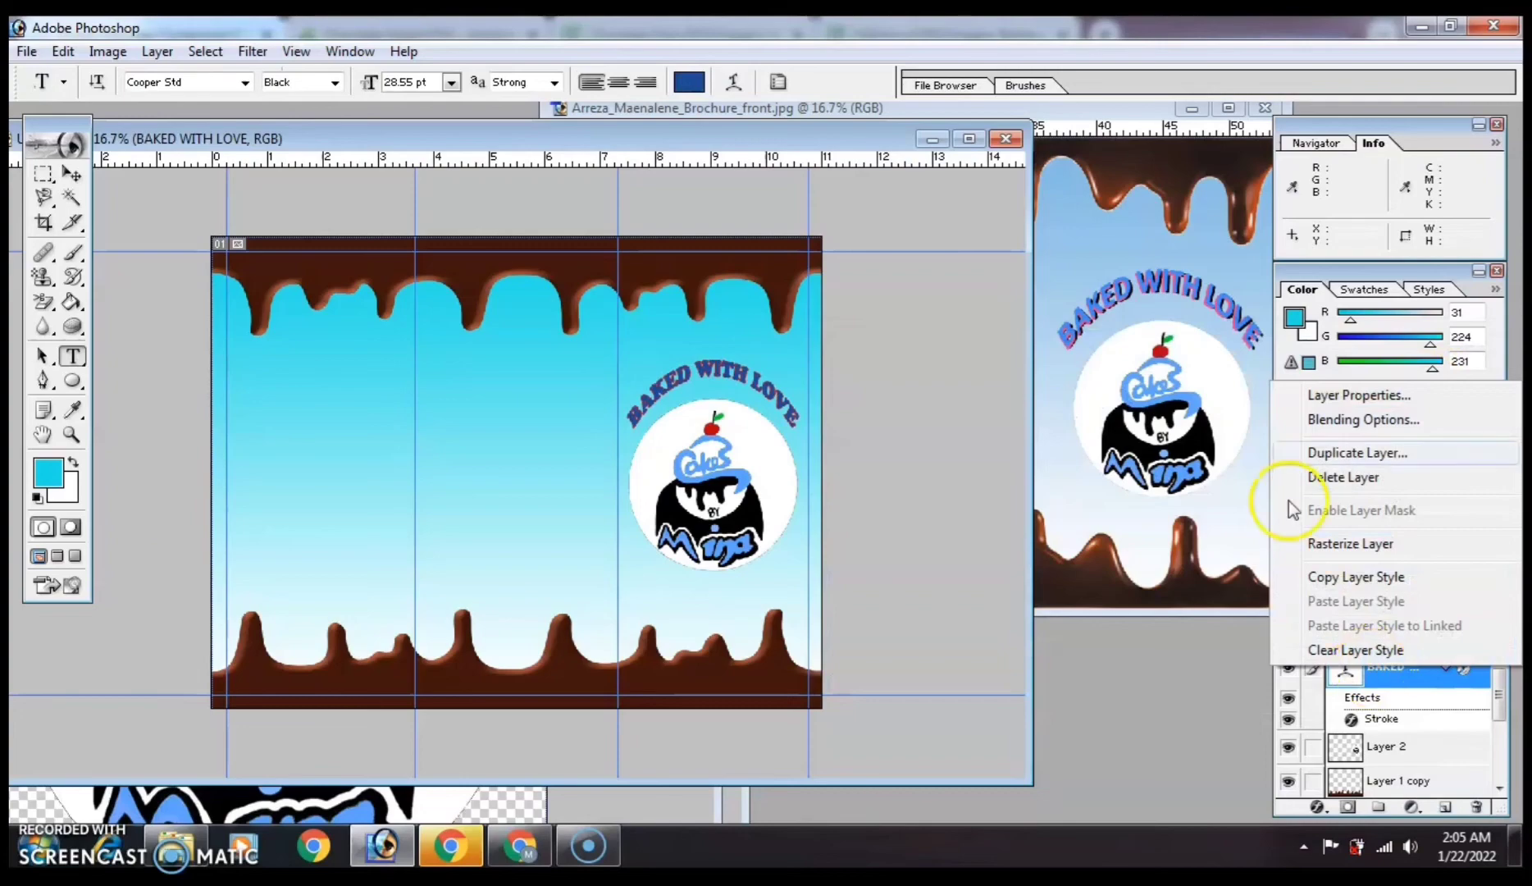
click(1355, 422)
click(896, 680)
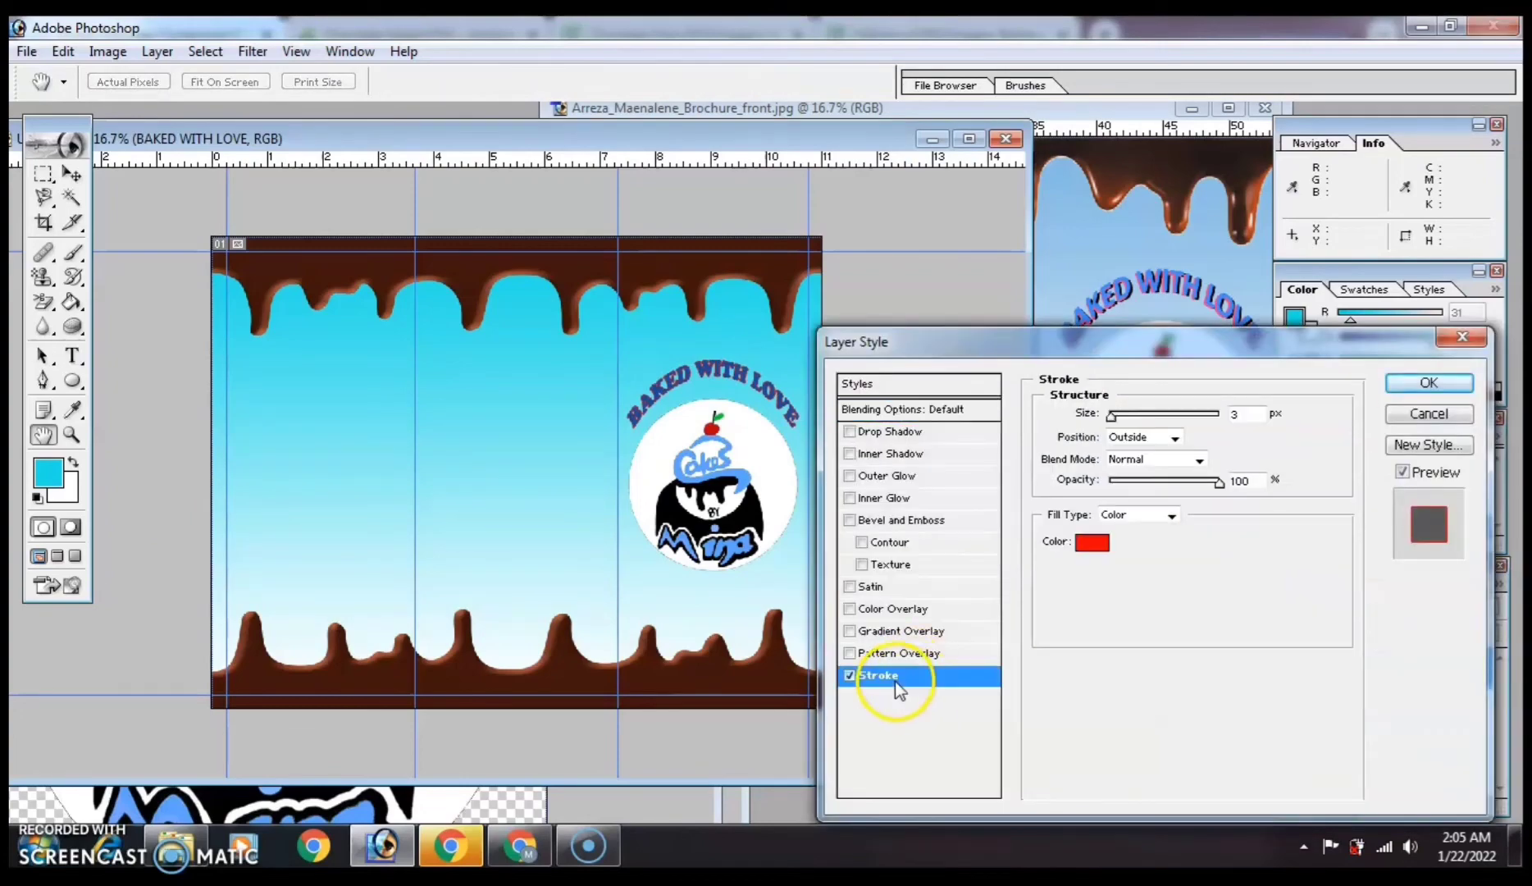
click(1103, 531)
click(1064, 416)
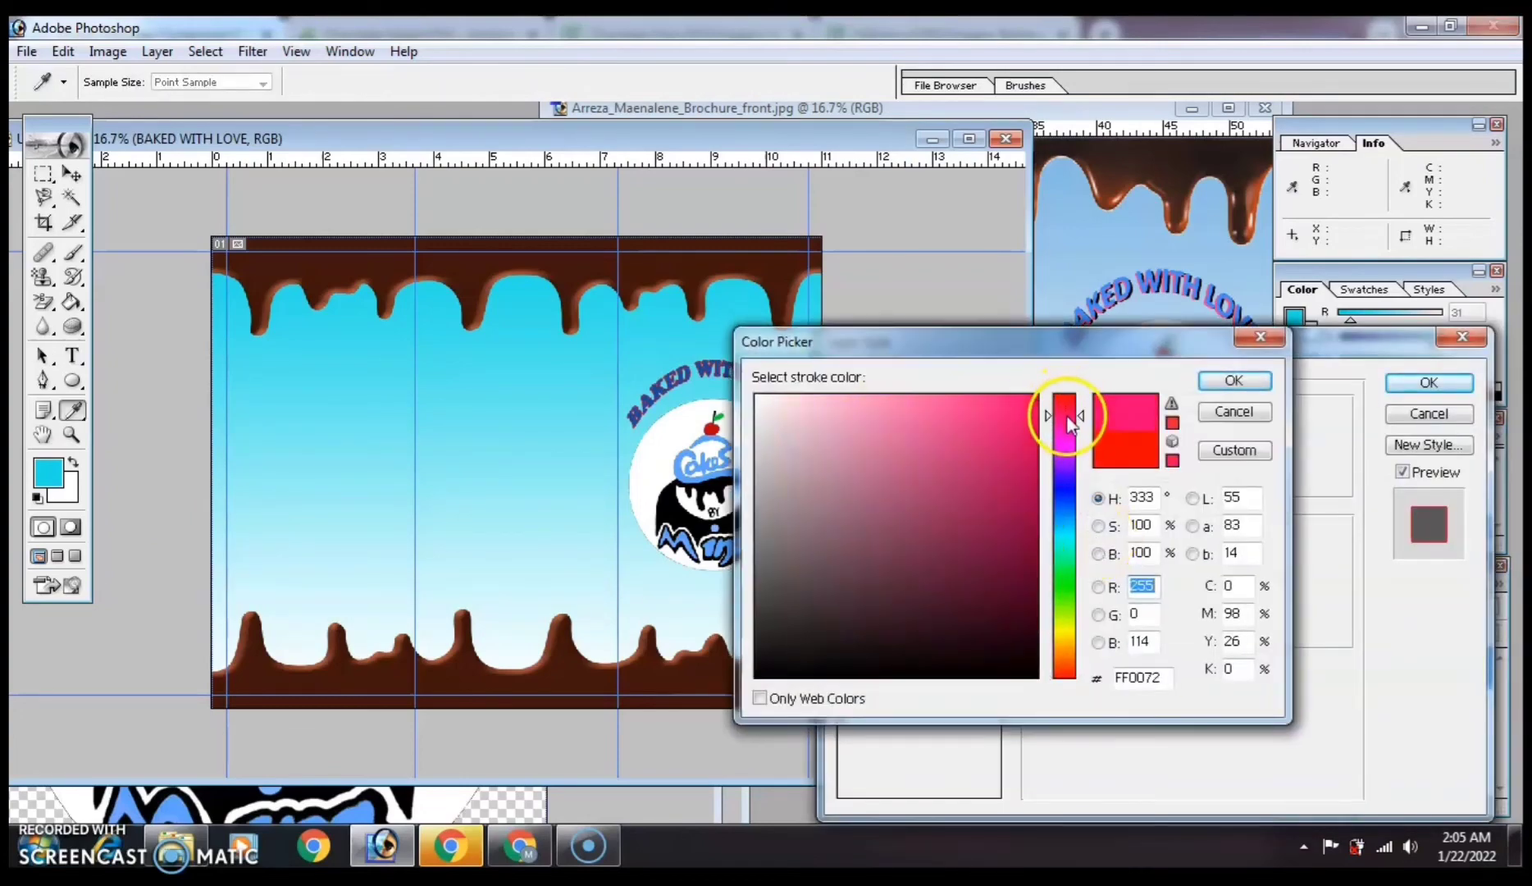
click(1021, 404)
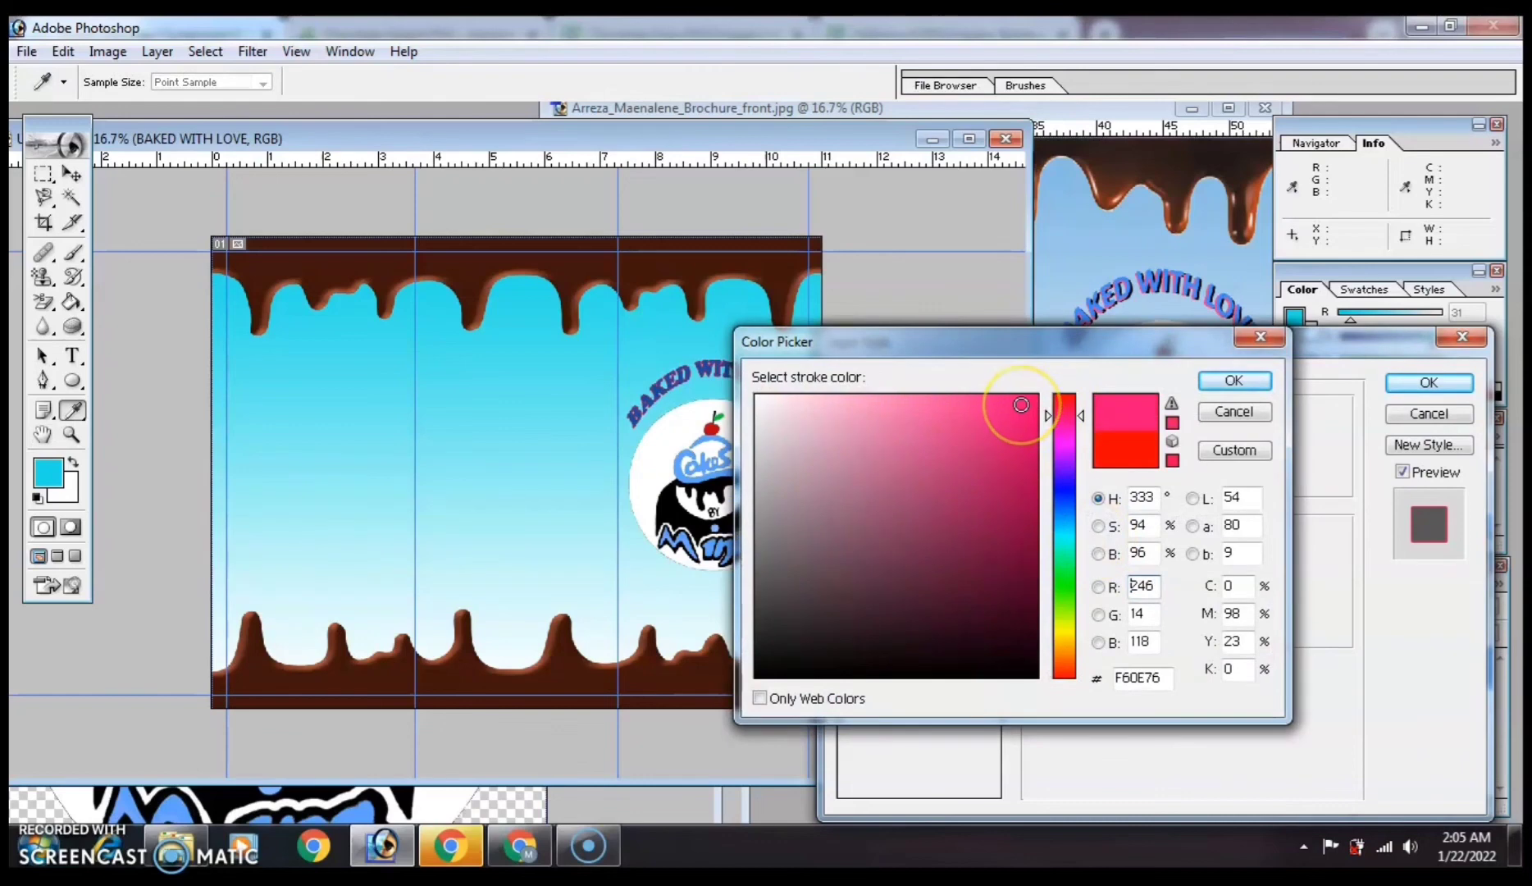
click(1234, 381)
drag(1111, 423, 1118, 418)
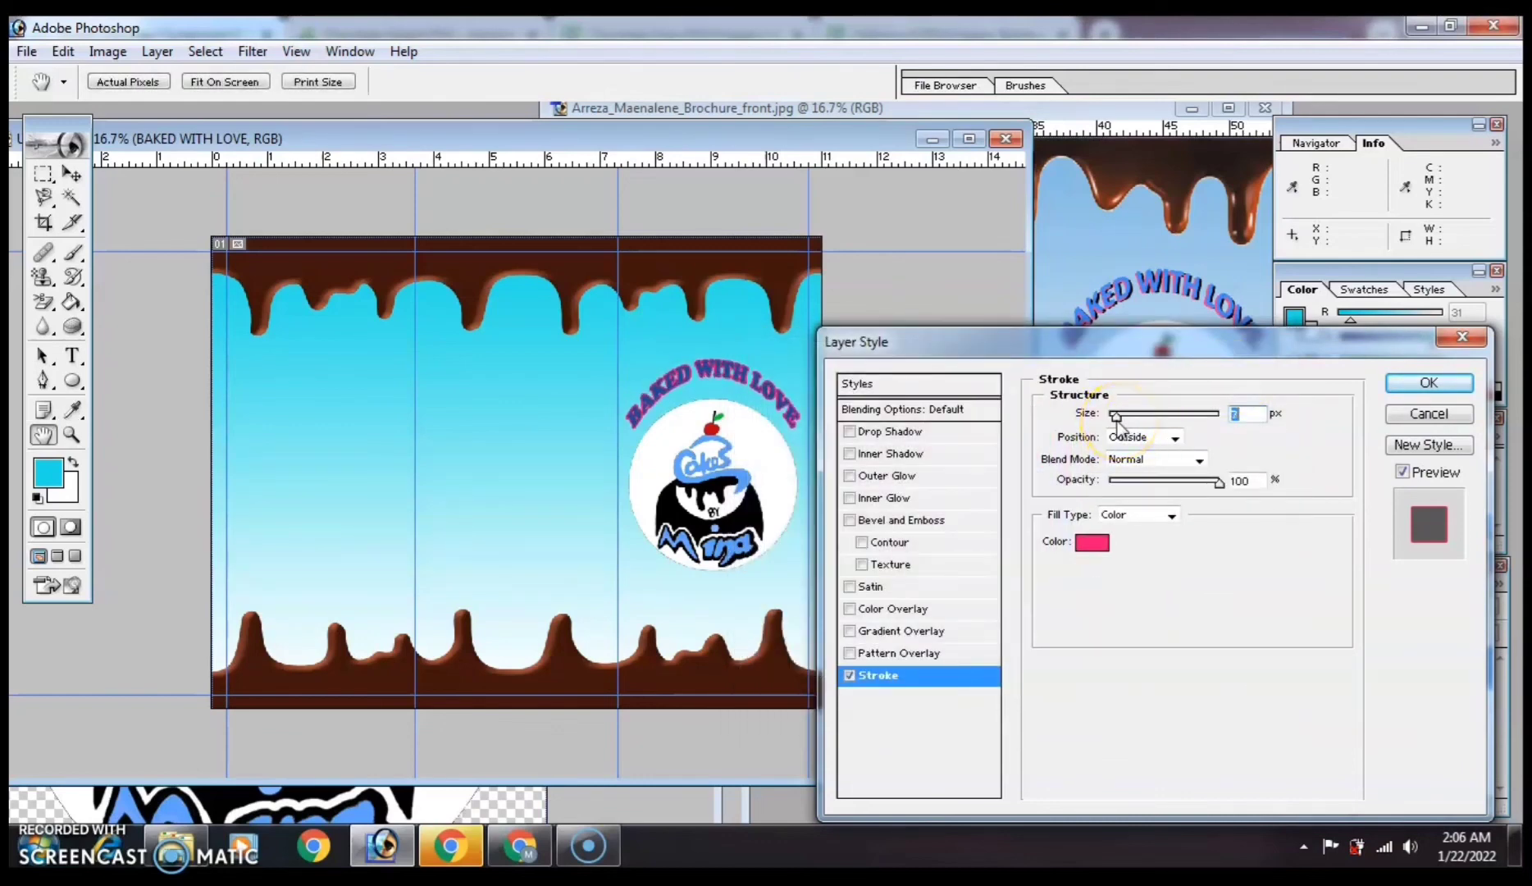
click(1442, 382)
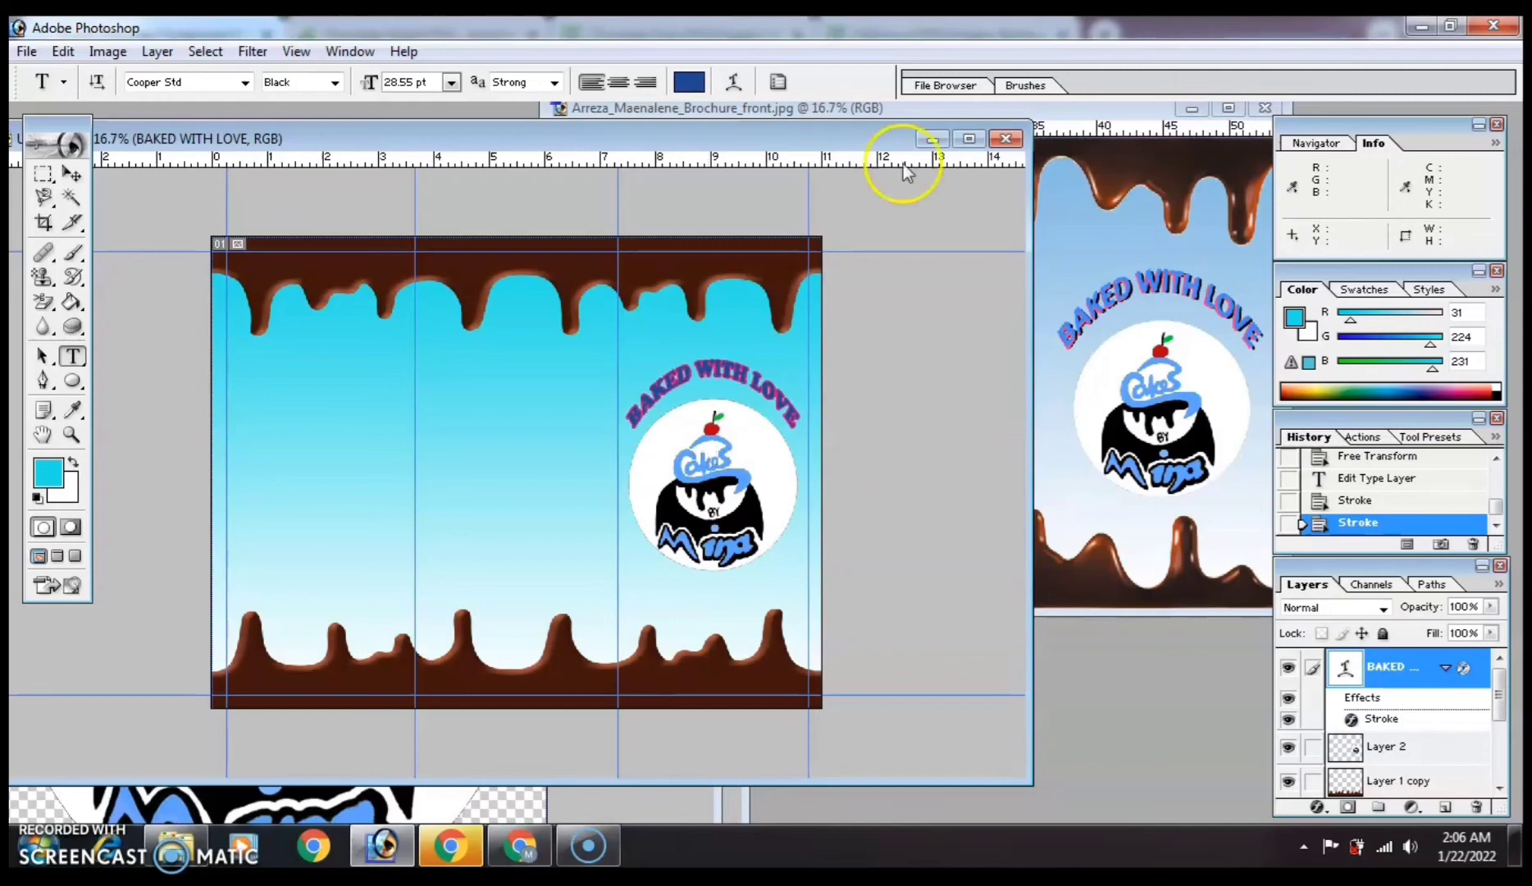
drag(783, 137, 645, 133)
Arrange the finished front-brochure reference and the Untitled-1 window side by side.
click(1017, 109)
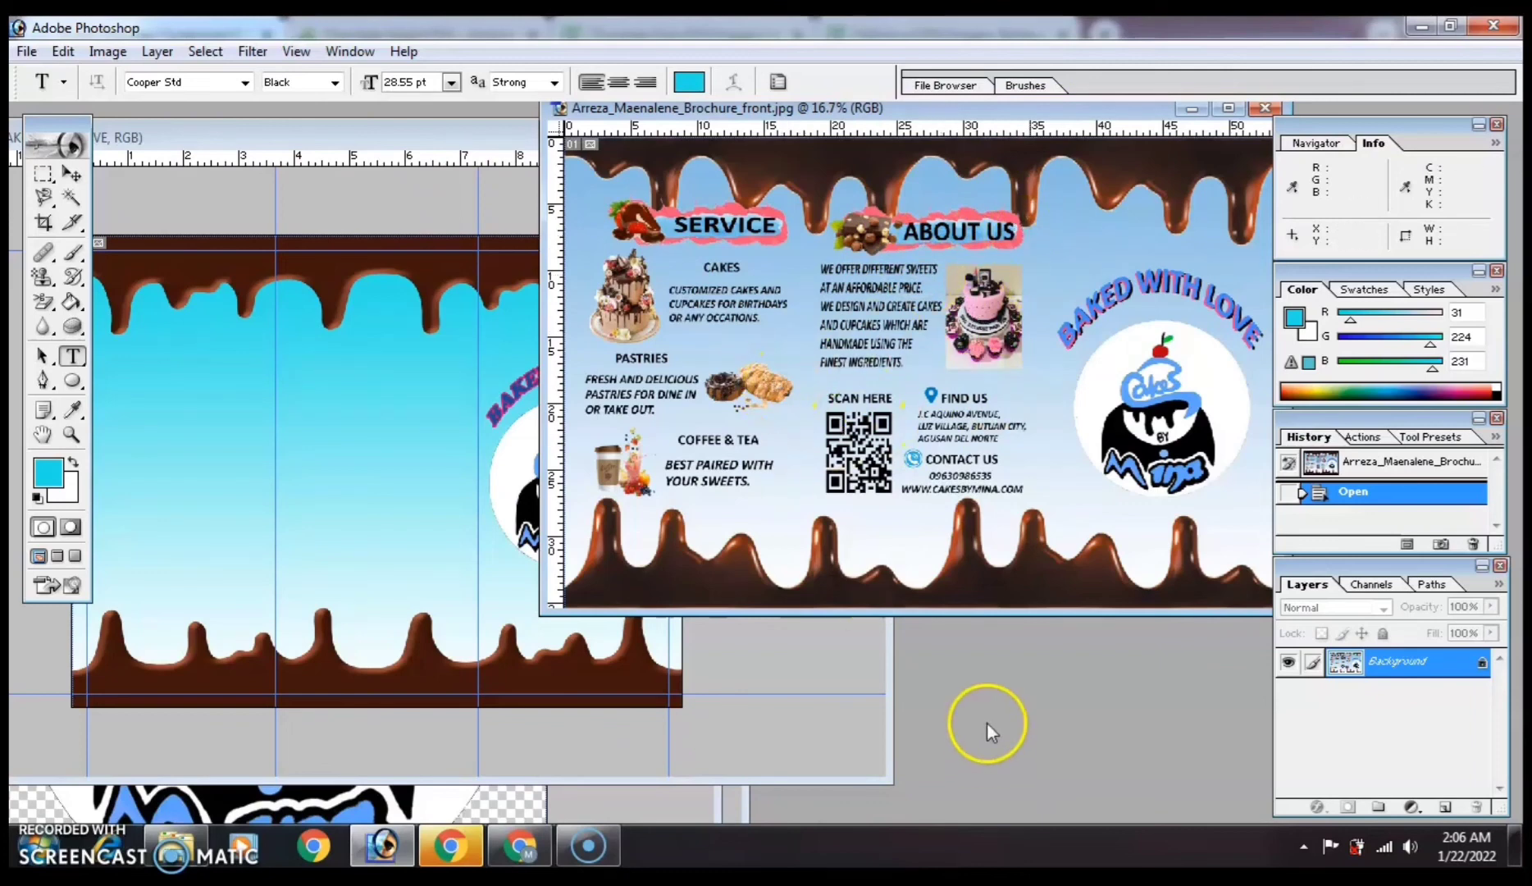
drag(984, 616, 951, 812)
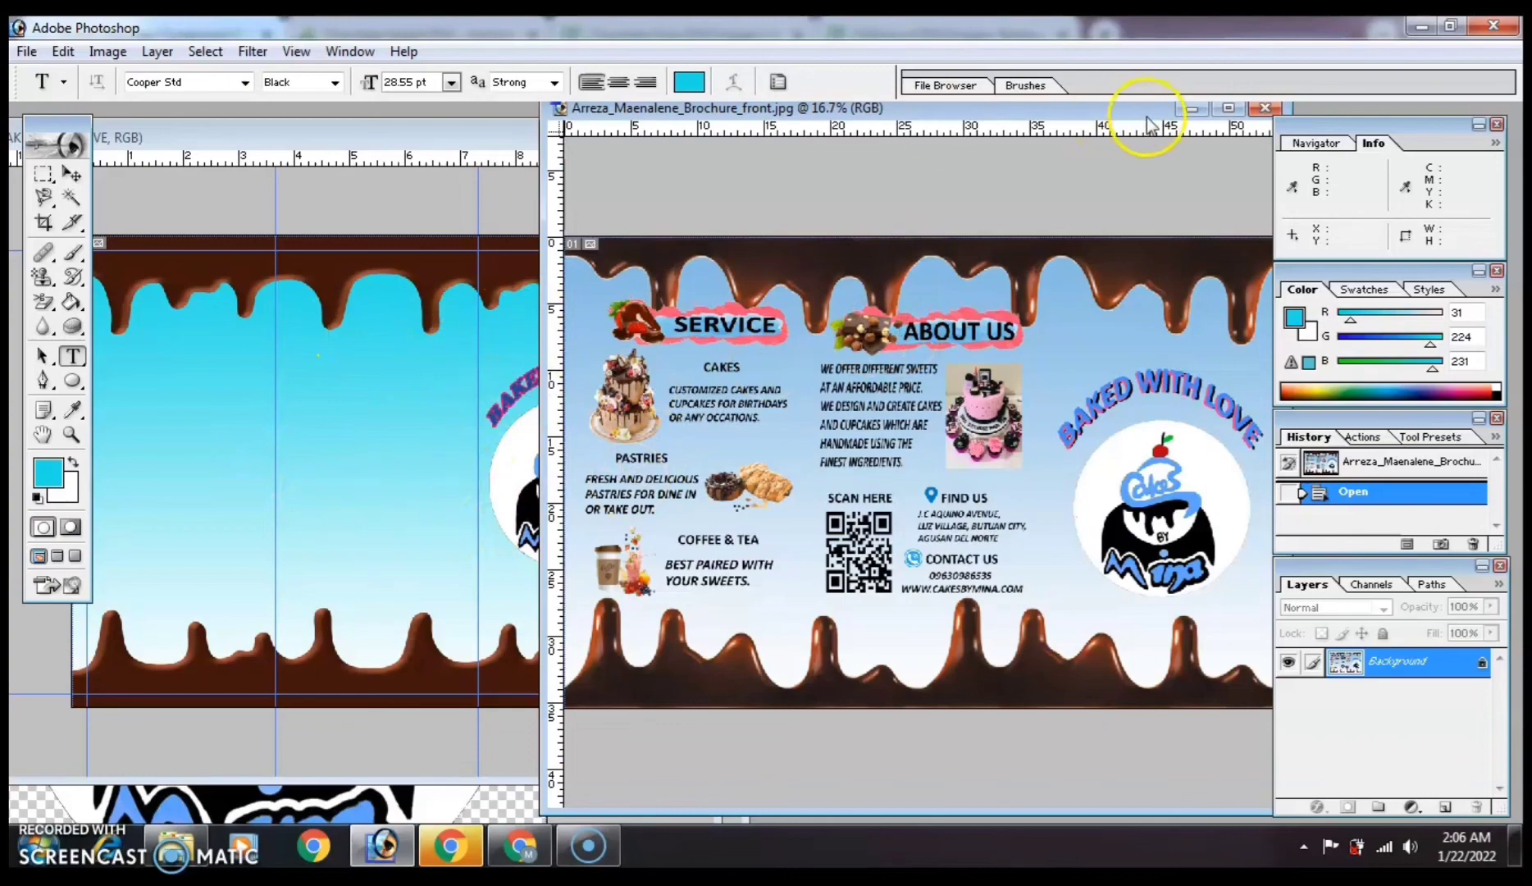
drag(1148, 111, 1399, 158)
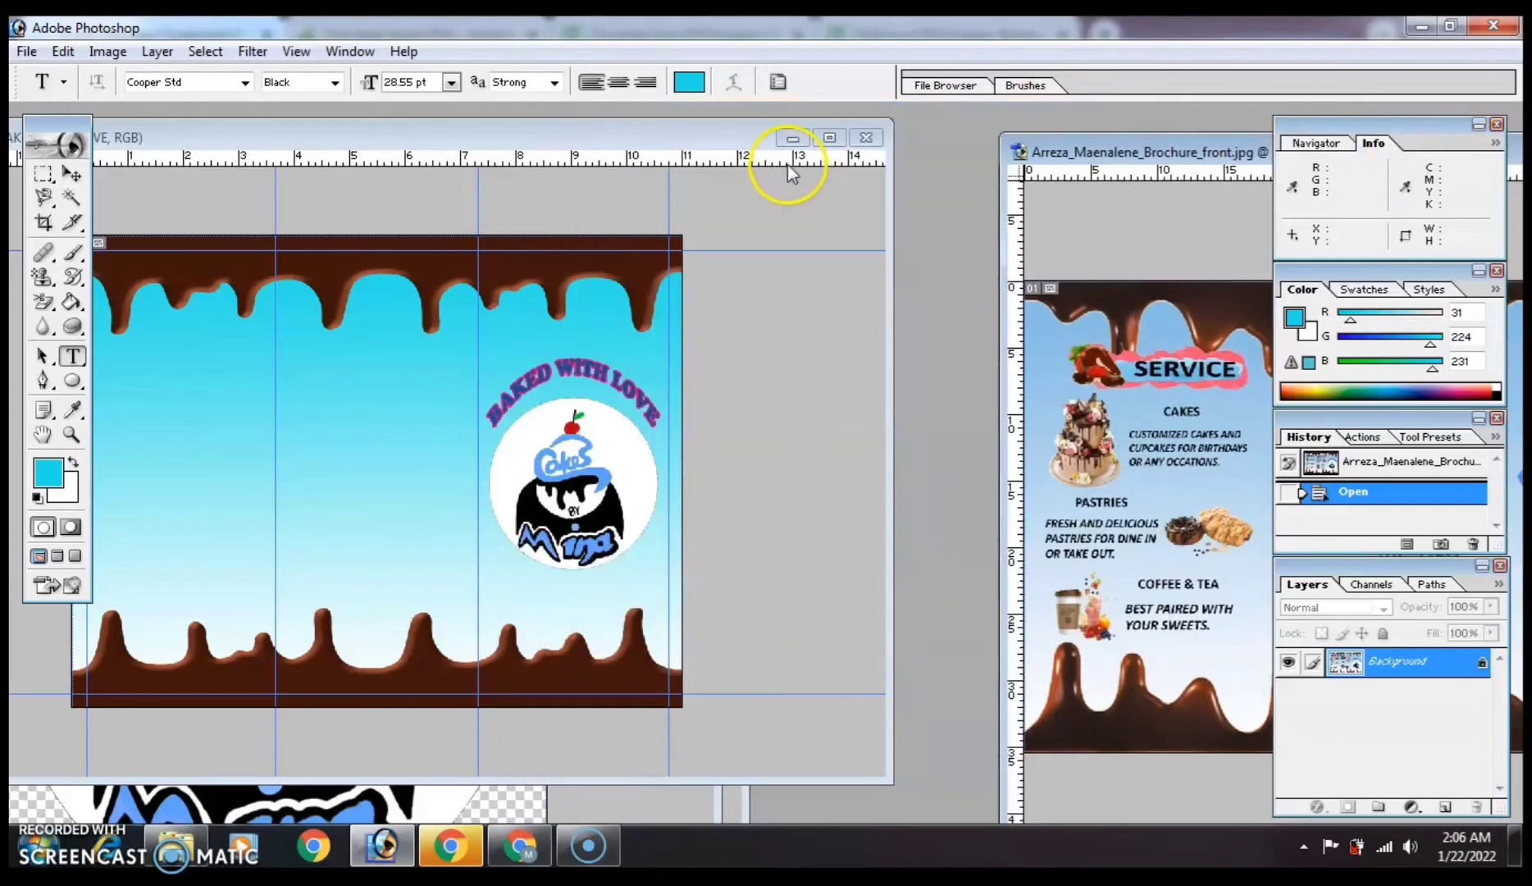
click(676, 134)
drag(584, 138, 810, 107)
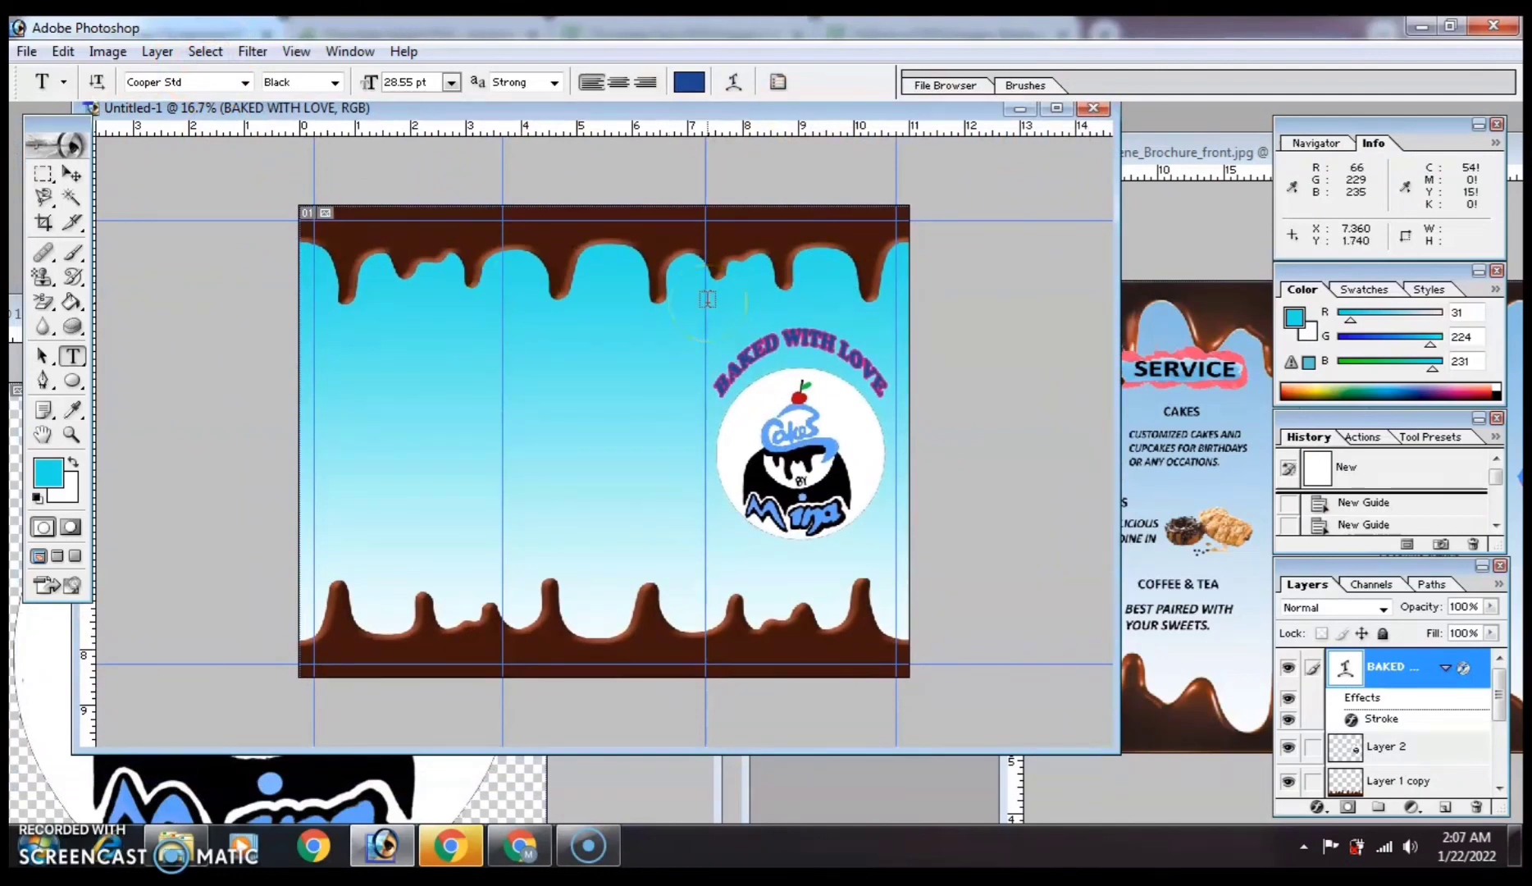
click(259, 711)
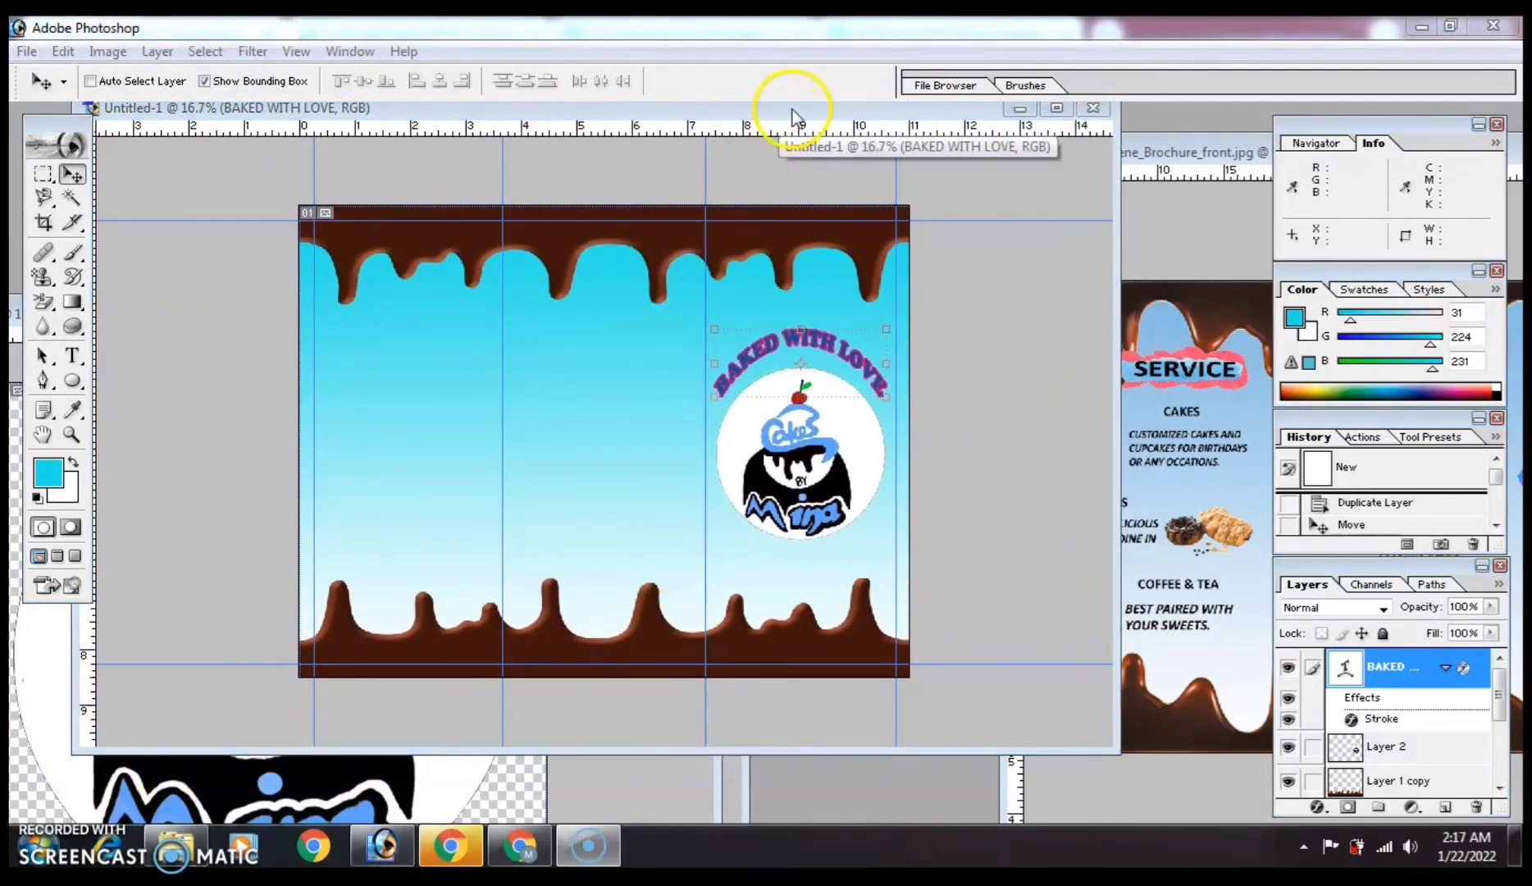
drag(787, 113, 732, 135)
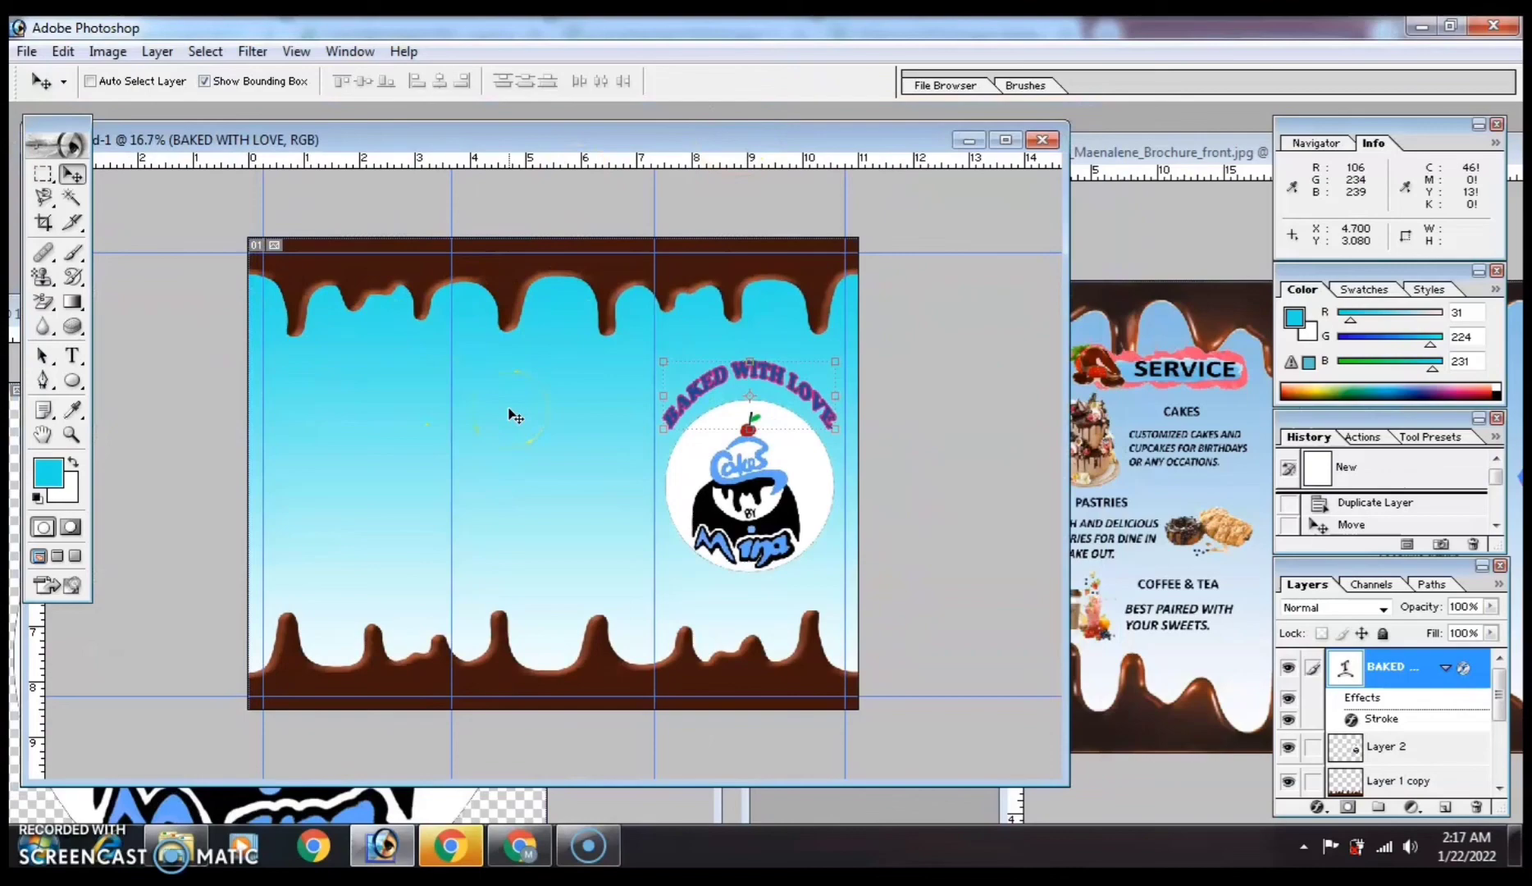
click(1115, 153)
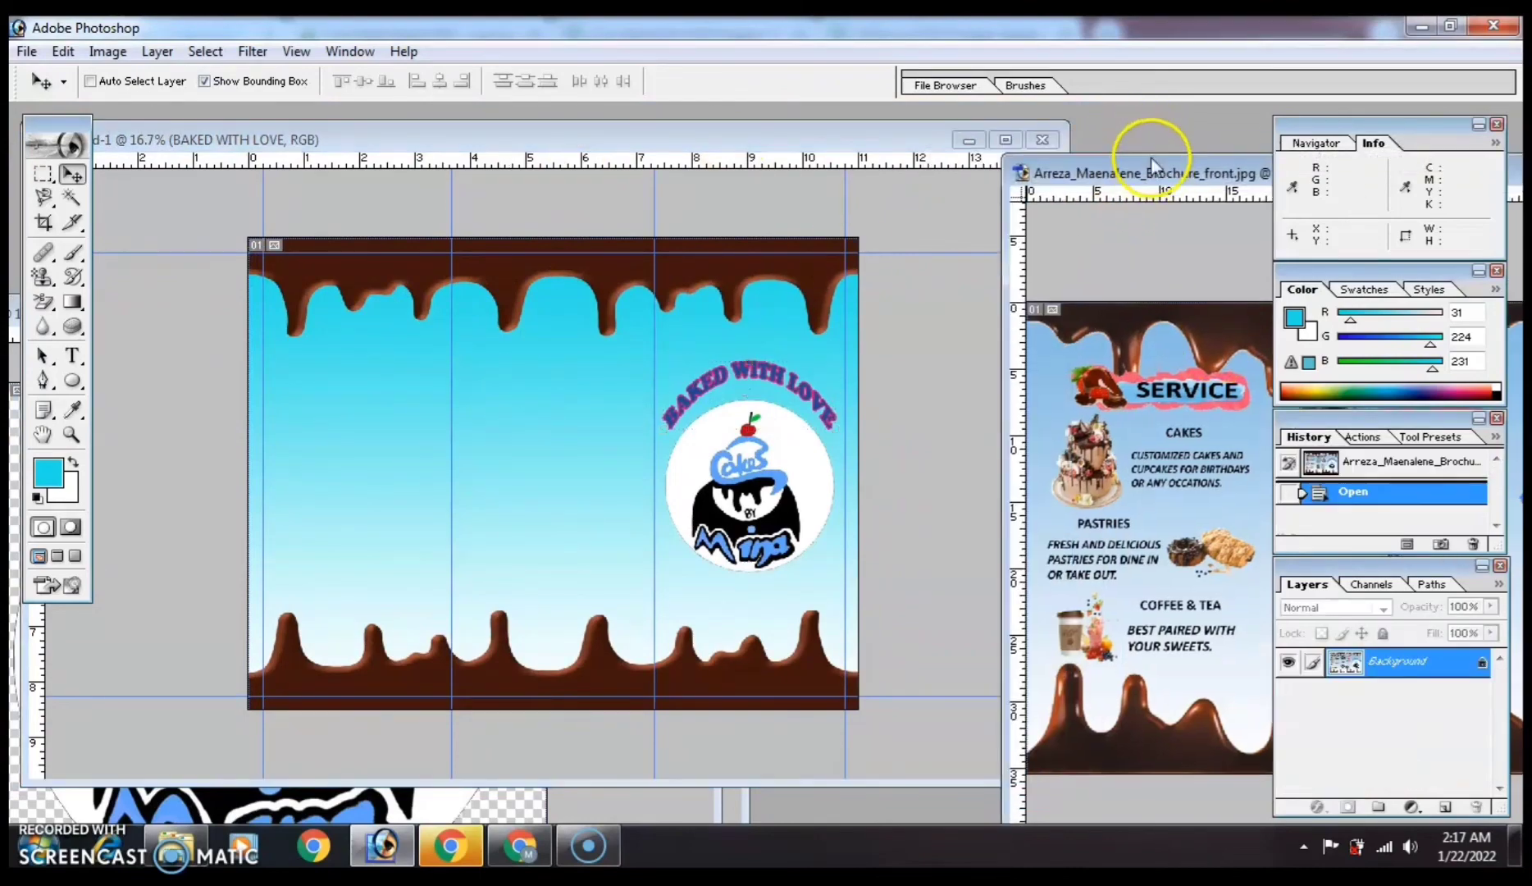
Move the back brochure window aside, then minimize and restore the finished front-brochure window.
click(1146, 258)
drag(961, 214, 856, 178)
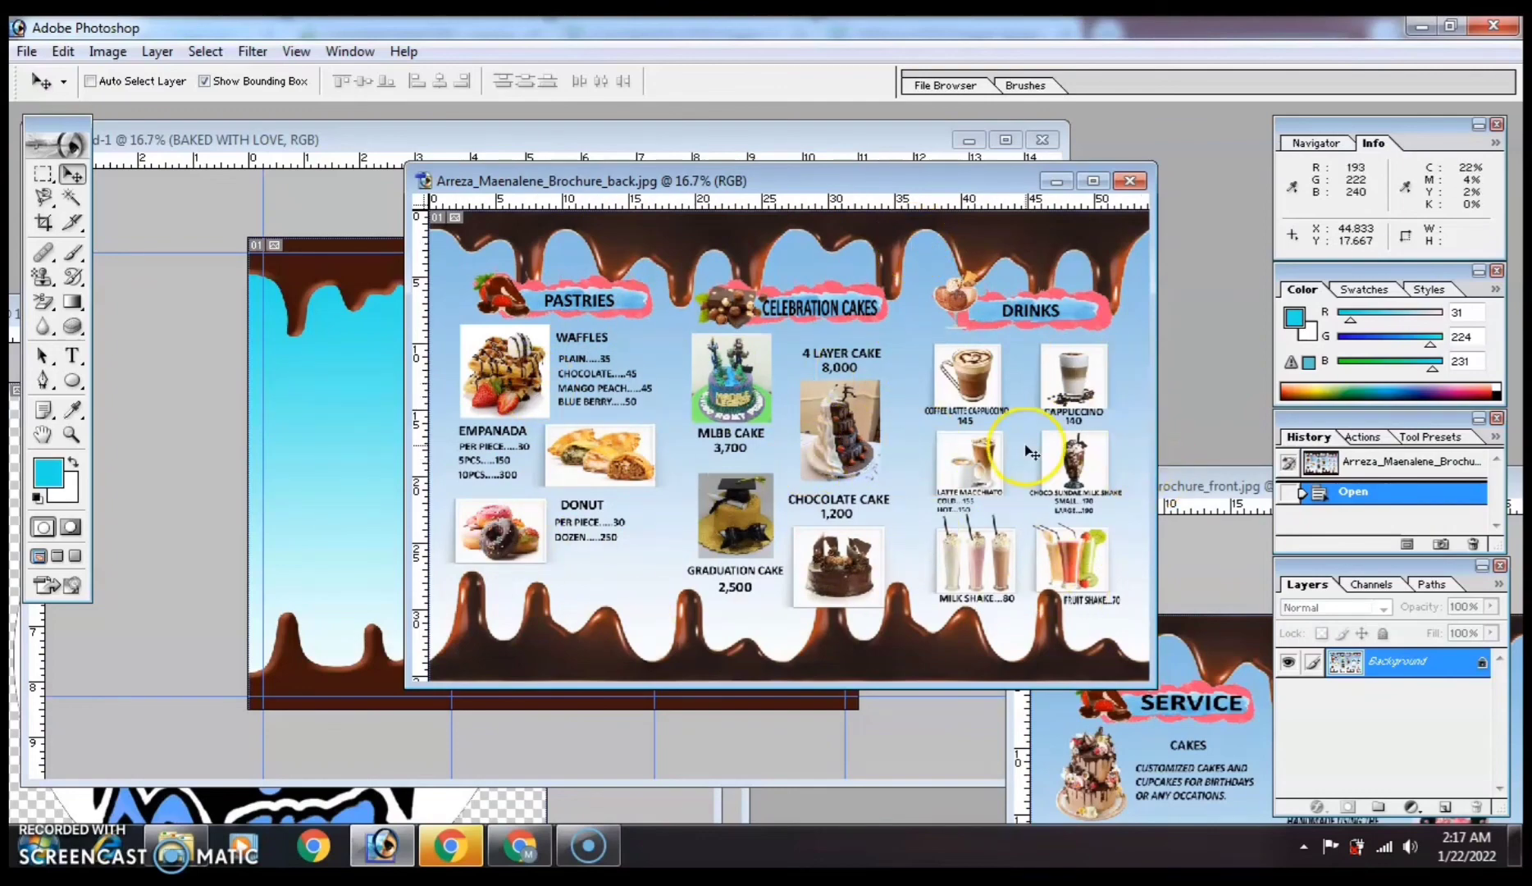
drag(784, 180, 1354, 200)
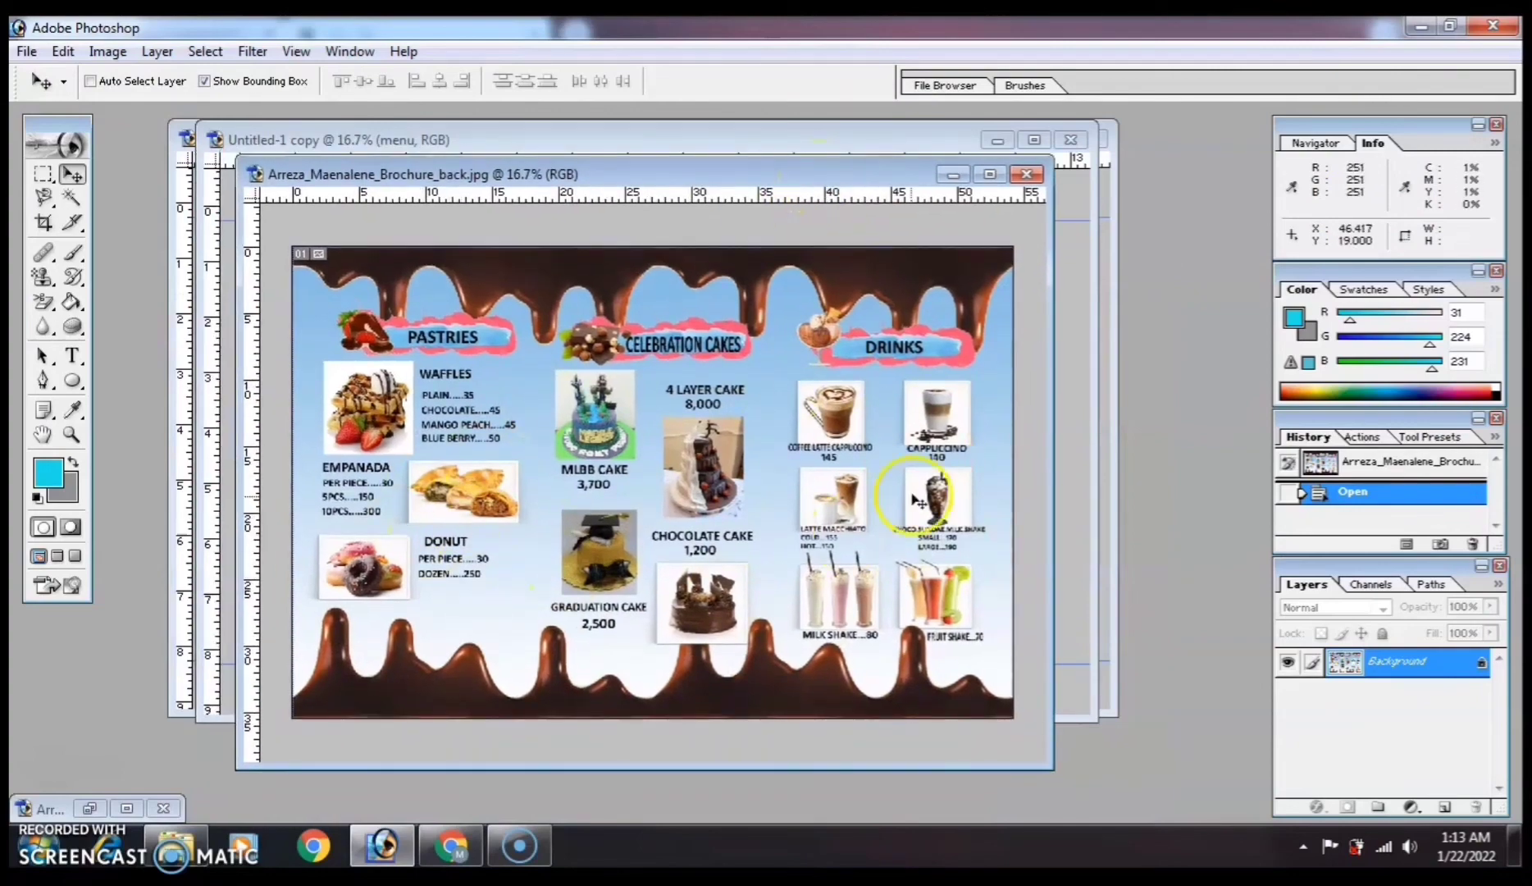
click(953, 174)
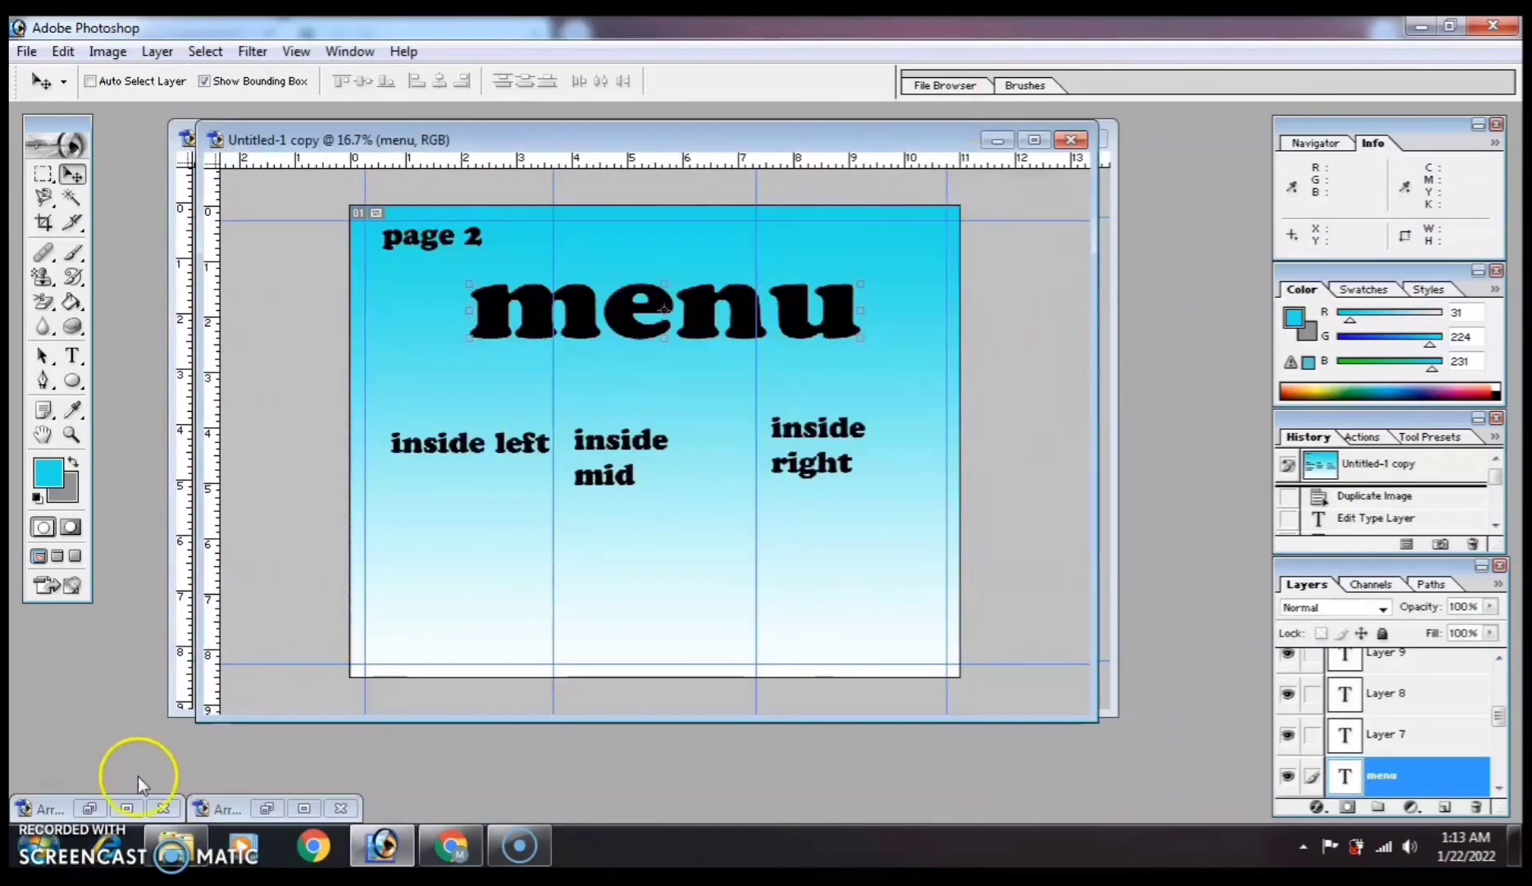
double_click(61, 810)
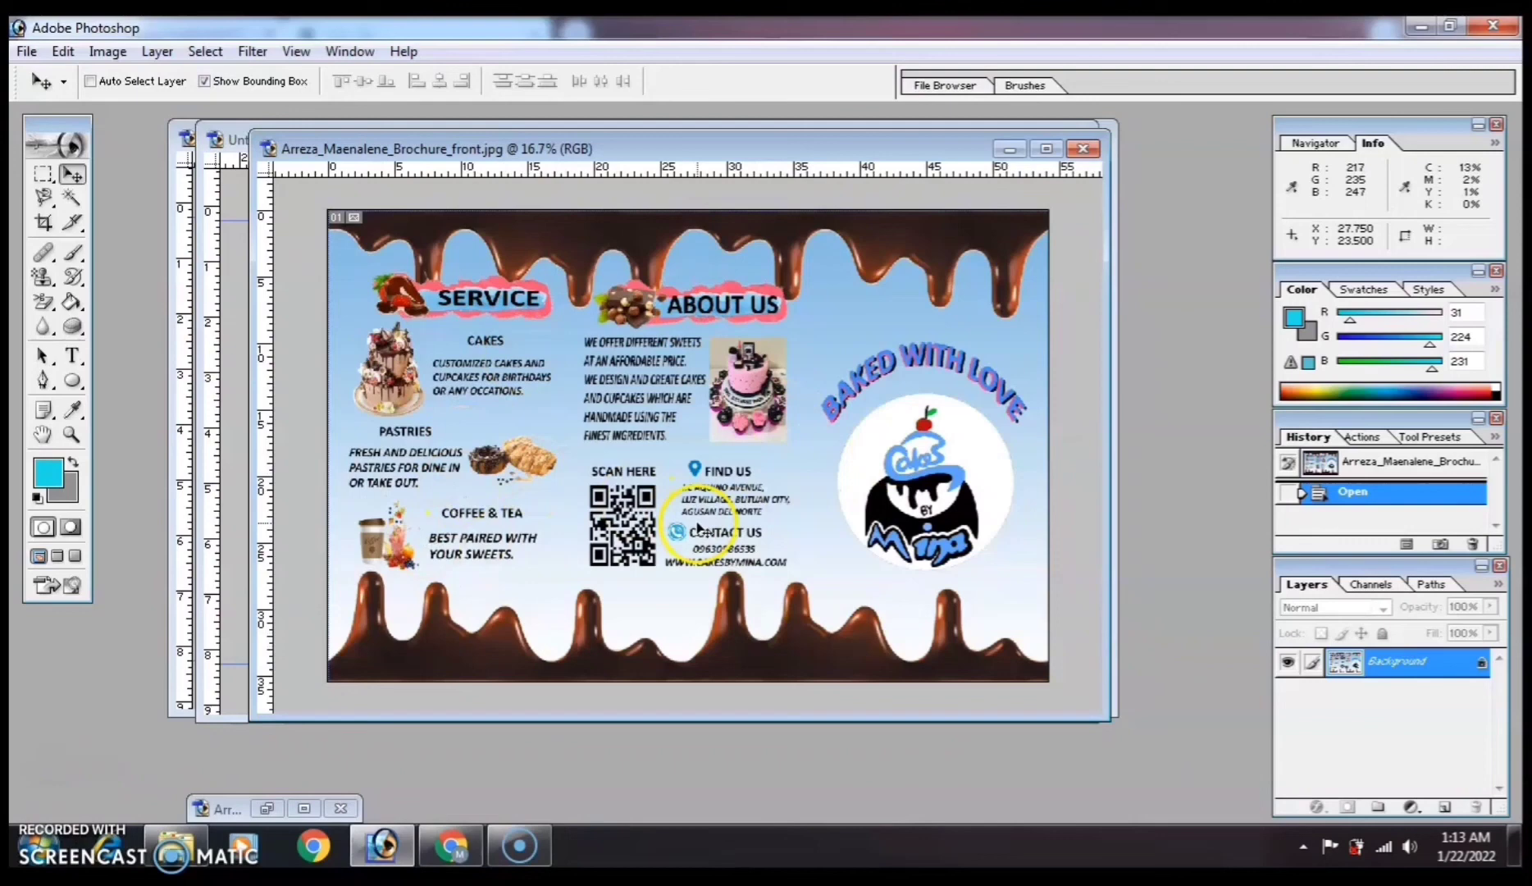